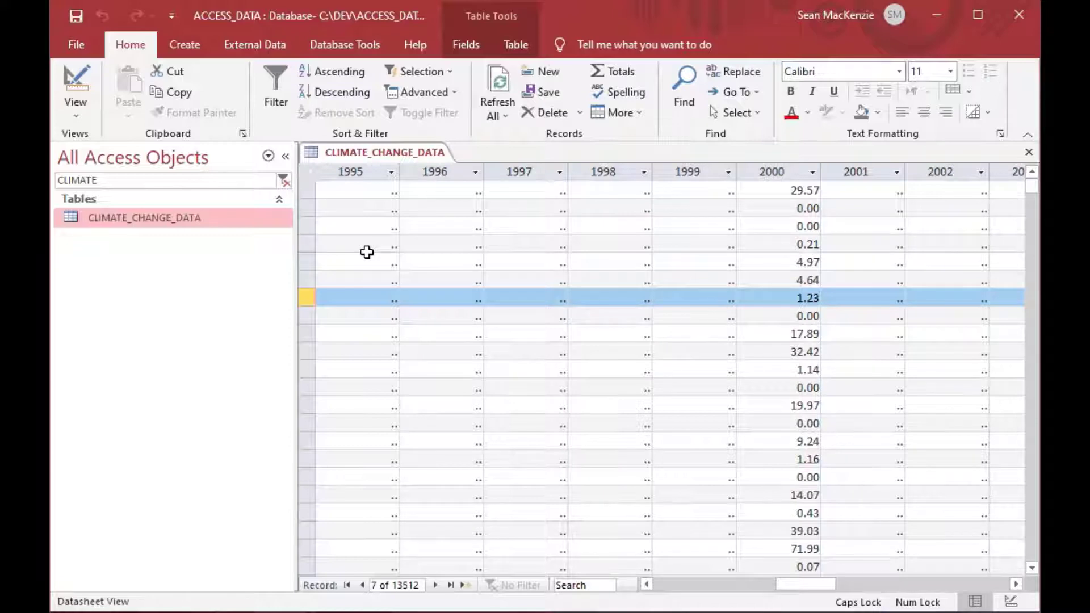
- Browse the CLIMATE_CHANGE_DATA records to examine their countries and data series
{"action": "key", "text": "Home"}
{"action": "key", "text": "Down"}
{"action": "key", "text": "Down"}
{"action": "key", "text": "Down"}
{"action": "key", "text": "Down"}
{"action": "key", "text": "Down"}
{"action": "key", "text": "Down"}
{"action": "key", "text": "Down"}
{"action": "key", "text": "Down"}
{"action": "key", "text": "Down"}
{"action": "key", "text": "Down"}
{"action": "key", "text": "Down"}
{"action": "key", "text": "Down"}
{"action": "key", "text": "Down"}
{"action": "key", "text": "Down"}
{"action": "key", "text": "Down"}
{"action": "key", "text": "Down"}
{"action": "key", "text": "Down"}
{"action": "key", "text": "Down"}
{"action": "key", "text": "Down"}
{"action": "key", "text": "Down"}
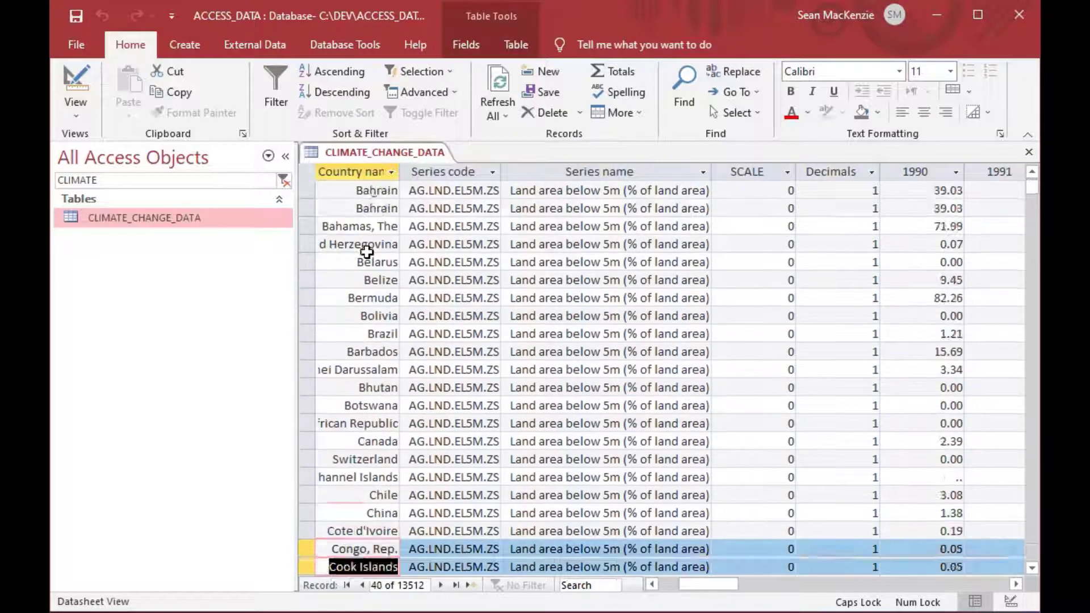
{"action": "key", "text": "Down"}
{"action": "key", "text": "Down"}
{"action": "key", "text": "Down"}
{"action": "key", "text": "Down"}
{"action": "key", "text": "Down"}
{"action": "key", "text": "Down"}
{"action": "key", "text": "Down"}
{"action": "key", "text": "Down"}
{"action": "key", "text": "Down"}
{"action": "key", "text": "Down"}
{"action": "key", "text": "Down"}
{"action": "key", "text": "Down"}
{"action": "key", "text": "Down"}
{"action": "key", "text": "Down"}
{"action": "key", "text": "Down"}
{"action": "key", "text": "Down"}
{"action": "key", "text": "Down"}
{"action": "key", "text": "Down"}
{"action": "key", "text": "Down"}
{"action": "key", "text": "Down"}
{"action": "key", "text": "Page_Down"}
{"action": "key", "text": "Page_Down"}
{"action": "key", "text": "Page_Down"}
{"action": "key", "text": "Page_Down"}
{"action": "key", "text": "Page_Down"}
{"action": "key", "text": "Page_Down"}
{"action": "key", "text": "Page_Down"}
{"action": "key", "text": "Page_Down"}
{"action": "key", "text": "Page_Down"}
{"action": "key", "text": "Page_Down"}
{"action": "key", "text": "Page_Down"}
{"action": "key", "text": "Page_Down"}
{"action": "key", "text": "Page_Down"}
{"action": "key", "text": "Page_Down"}
{"action": "key", "text": "Page_Down"}
{"action": "key", "text": "Page_Down"}
{"action": "key", "text": "Page_Down"}
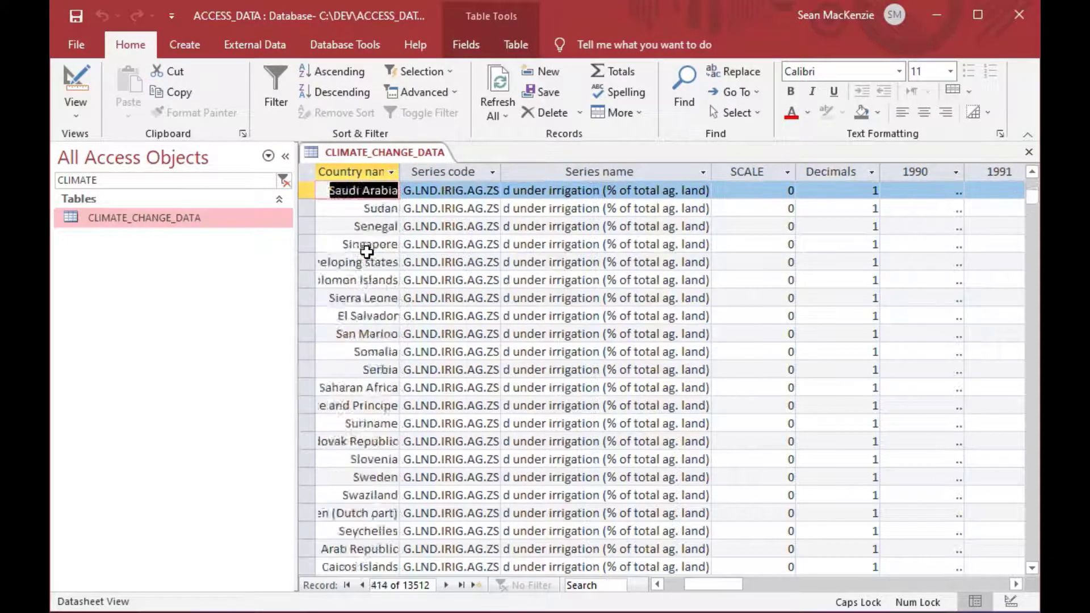
{"action": "key", "text": "Page_Down"}
{"action": "key", "text": "Page_Down"}
{"action": "key", "text": "Page_Down"}
{"action": "key", "text": "Page_Down"}
{"action": "key", "text": "Page_Down"}
{"action": "key", "text": "Page_Down"}
{"action": "key", "text": "Page_Down"}
{"action": "key", "text": "Page_Down"}
{"action": "key", "text": "Page_Down"}
{"action": "key", "text": "Page_Down"}
{"action": "key", "text": "Page_Down"}
{"action": "key", "text": "Page_Down"}
{"action": "key", "text": "Page_Down"}
{"action": "key", "text": "Page_Down"}
{"action": "key", "text": "Page_Down"}
{"action": "key", "text": "Page_Down"}
{"action": "key", "text": "Page_Down"}
{"action": "key", "text": "Page_Down"}
{"action": "key", "text": "Page_Down"}
{"action": "key", "text": "Page_Up"}
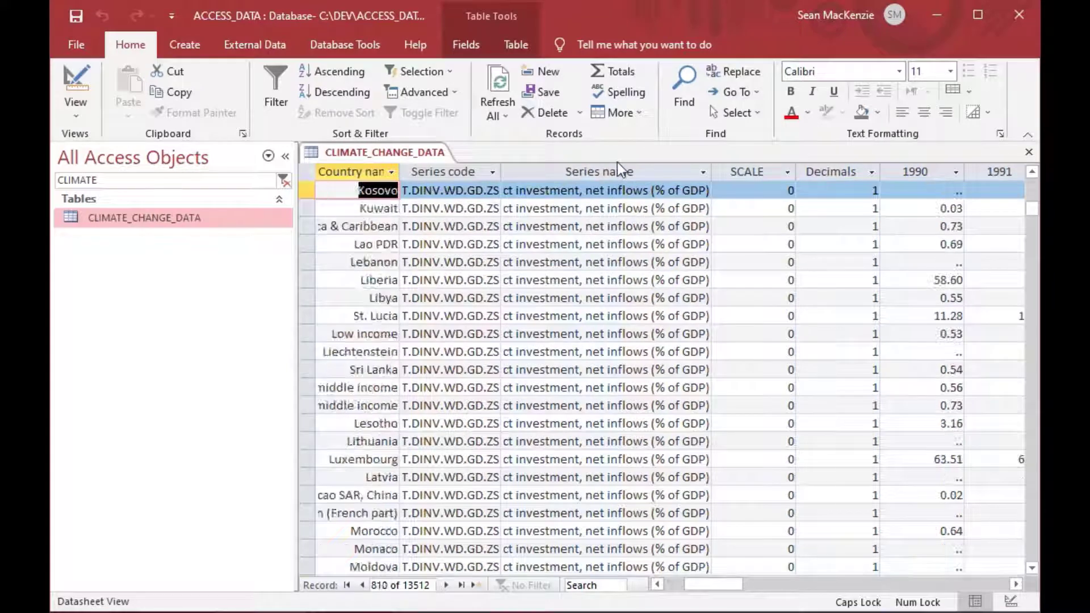
{"action": "key", "text": "Page_Up"}
{"action": "key", "text": "Page_Up"}
{"action": "key", "text": "Page_Up"}
{"action": "key", "text": "Page_Up"}
{"action": "key", "text": "Page_Up"}
{"action": "key", "text": "Page_Up"}
{"action": "key", "text": "Page_Up"}
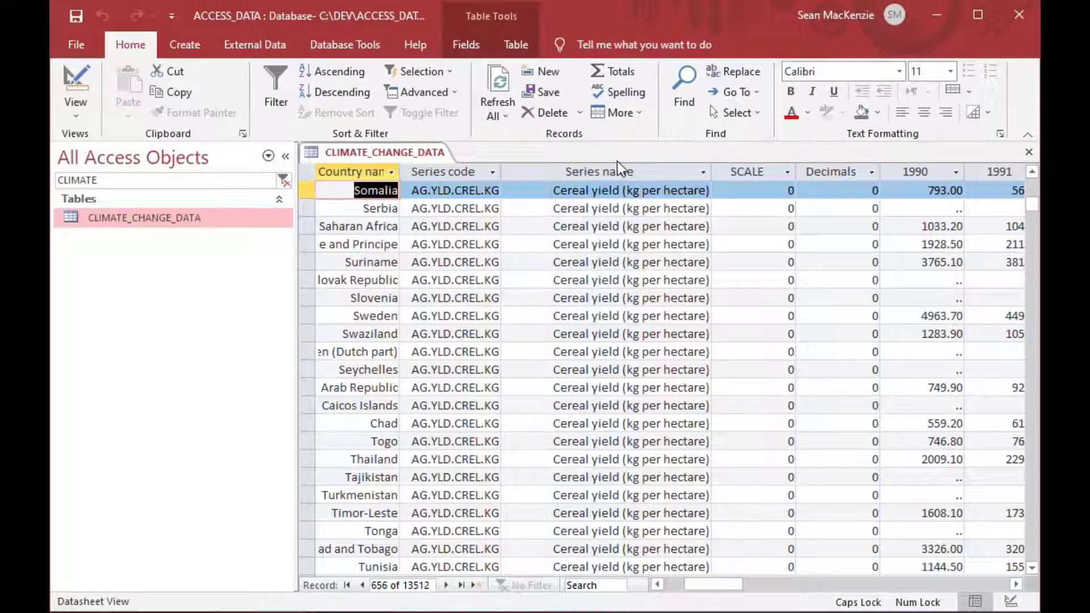
- Examine the yearly values across the columns up to 2009 for the Somalia cereal yield record, and close the table
{"action": "key", "text": "Tab"}
{"action": "key", "text": "Tab"}
{"action": "key", "text": "Tab"}
{"action": "key", "text": "Tab"}
{"action": "key", "text": "Tab"}
{"action": "key", "text": "Tab"}
{"action": "key", "text": "Tab"}
{"action": "key", "text": "Tab"}
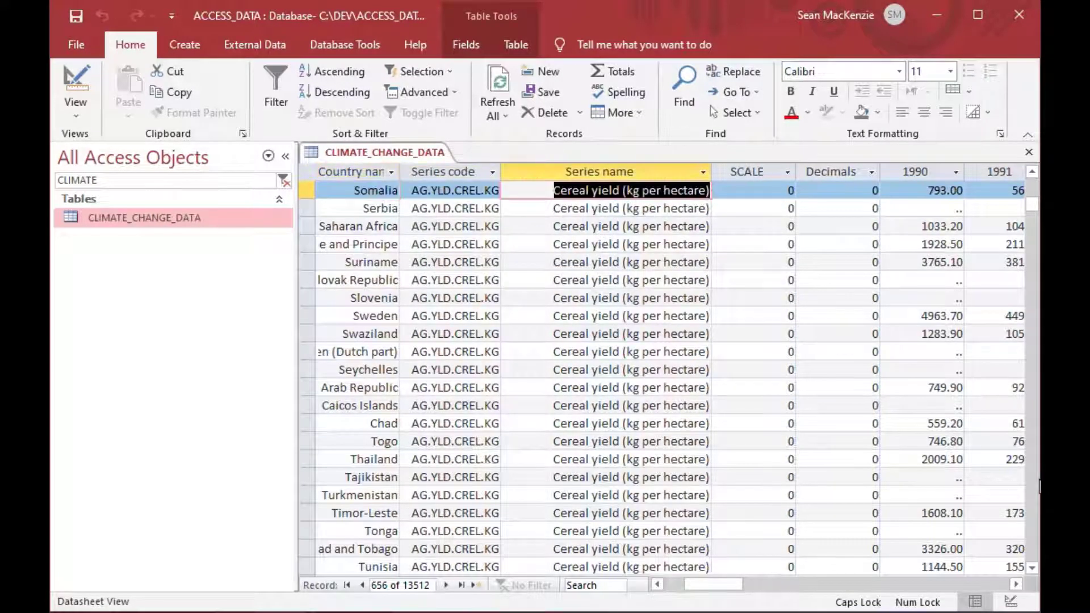
{"action": "key", "text": "Tab"}
{"action": "key", "text": "Tab"}
{"action": "key", "text": "Tab"}
{"action": "key", "text": "Tab"}
{"action": "key", "text": "Tab"}
{"action": "key", "text": "Tab"}
{"action": "key", "text": "Tab"}
{"action": "key", "text": "Tab"}
{"action": "key", "text": "Tab"}
{"action": "key", "text": "Tab"}
{"action": "key", "text": "Tab"}
{"action": "key", "text": "Tab"}
{"action": "key", "text": "Tab"}
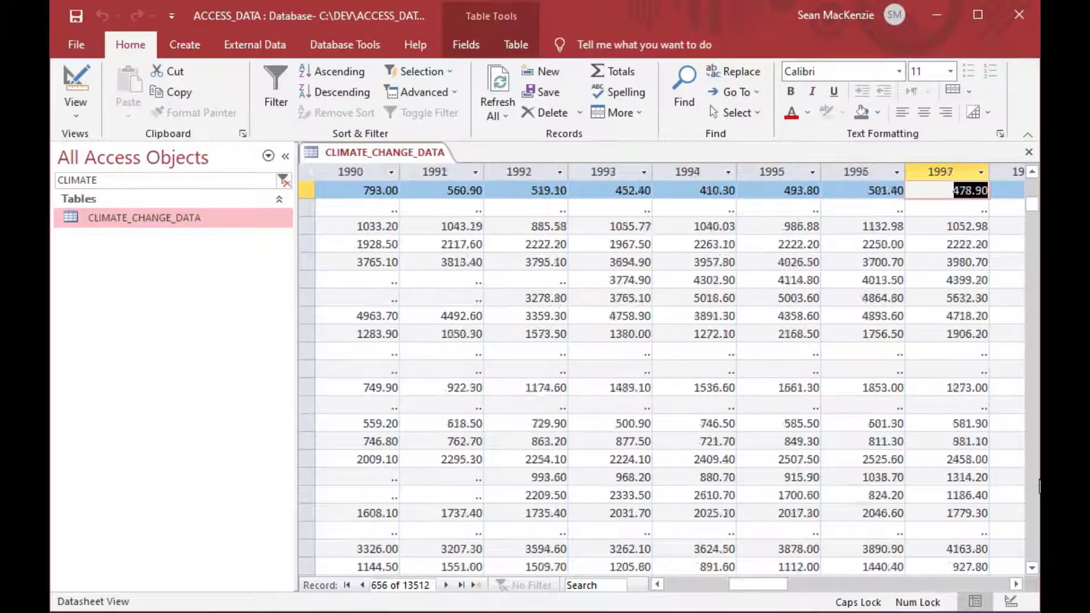
{"action": "key", "text": "Tab"}
{"action": "key", "text": "Tab"}
{"action": "key", "text": "Tab"}
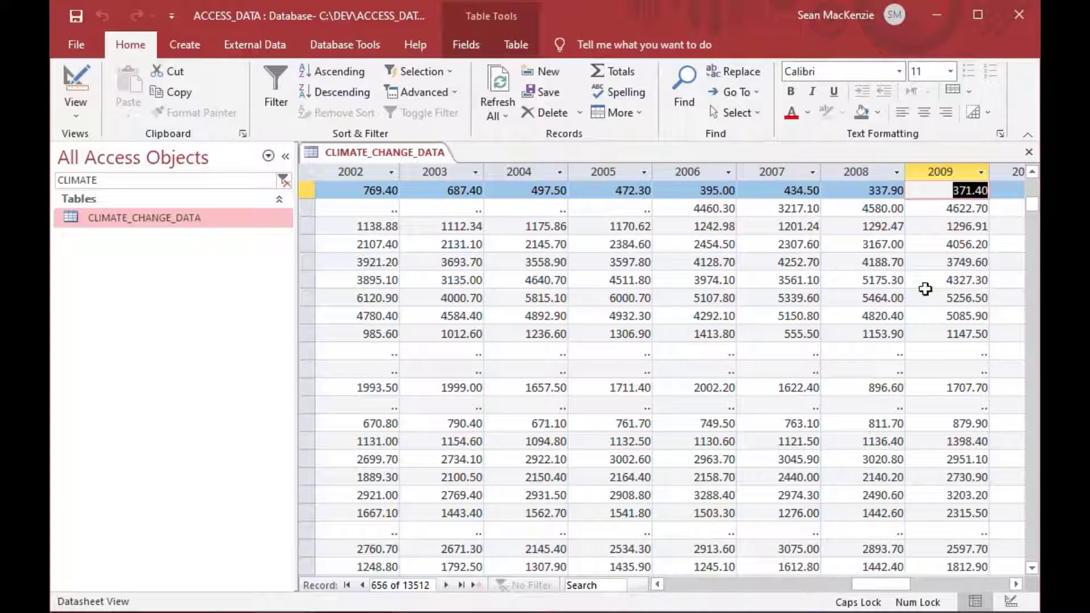
{"action": "left_click", "coordinate": [1030, 155]}
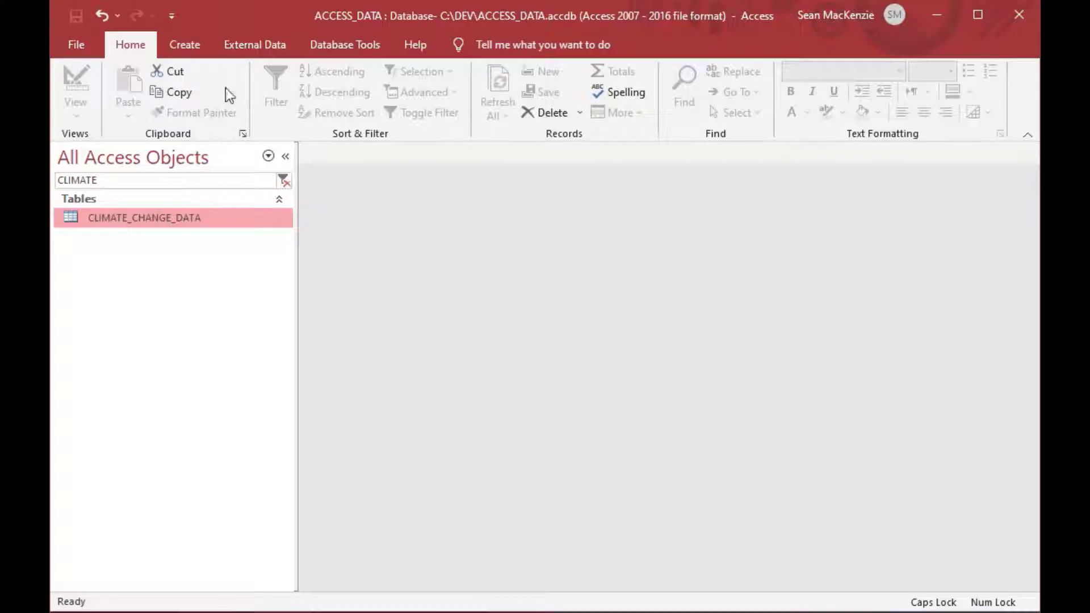
- Create a new query design containing the CLIMATE_CHANGE_DATA table, and reposition and enlarge its field list
{"action": "left_click", "coordinate": [183, 47]}
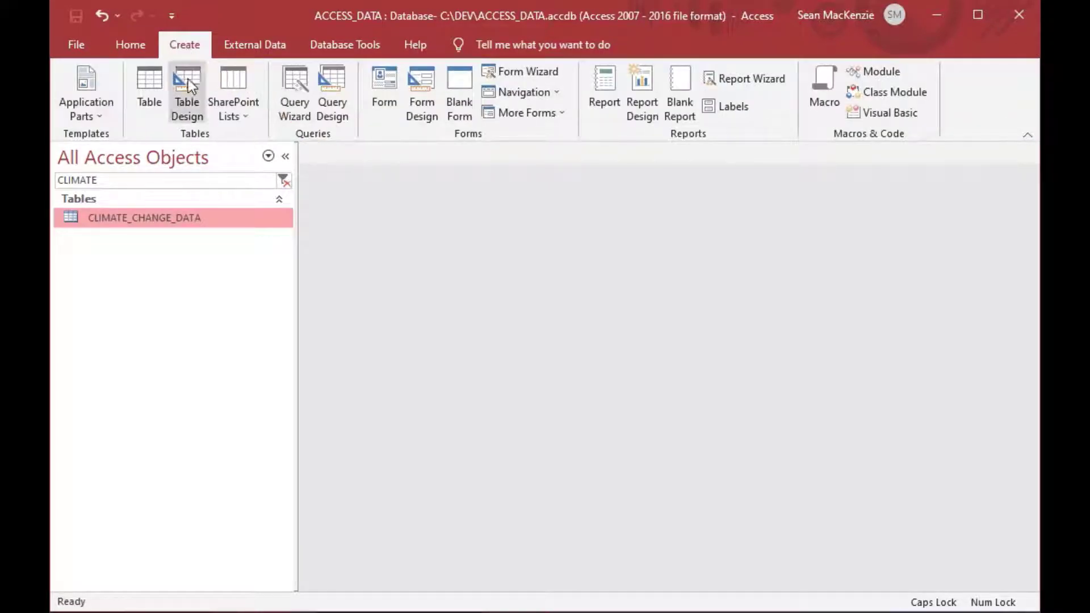
{"action": "left_click", "coordinate": [326, 86]}
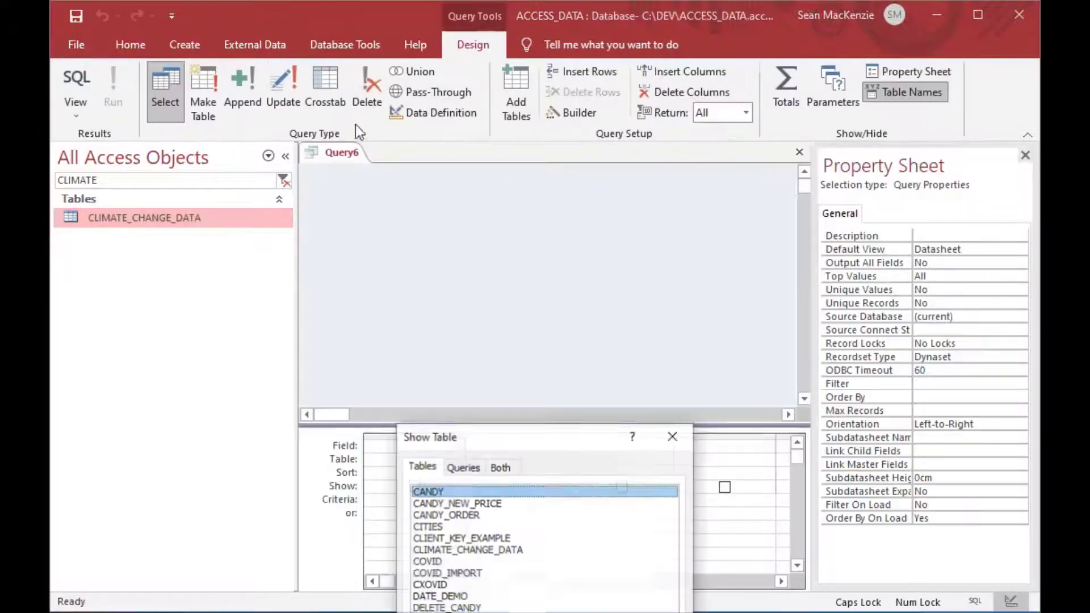
{"action": "key", "text": "Escape"}
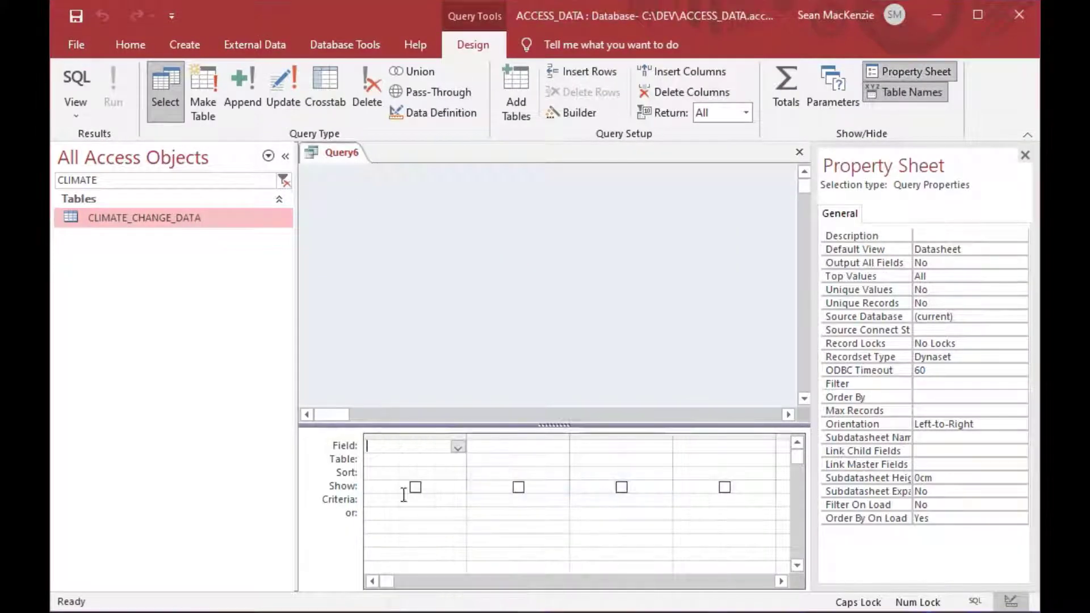
{"action": "left_click_drag", "start_coordinate": [84, 222], "coordinate": [427, 230]}
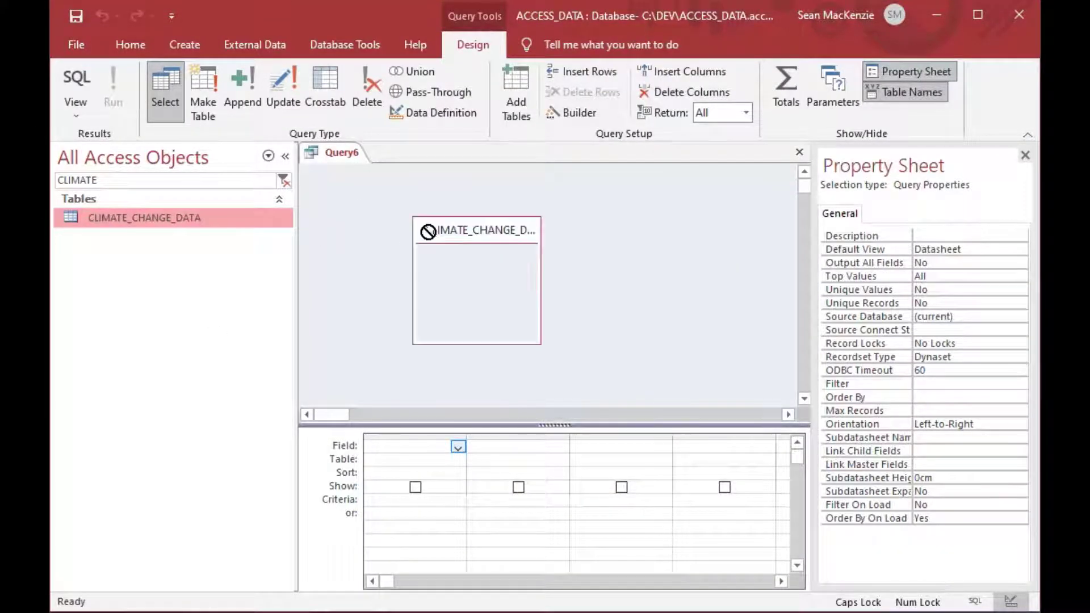
{"action": "left_click_drag", "start_coordinate": [497, 230], "coordinate": [452, 204]}
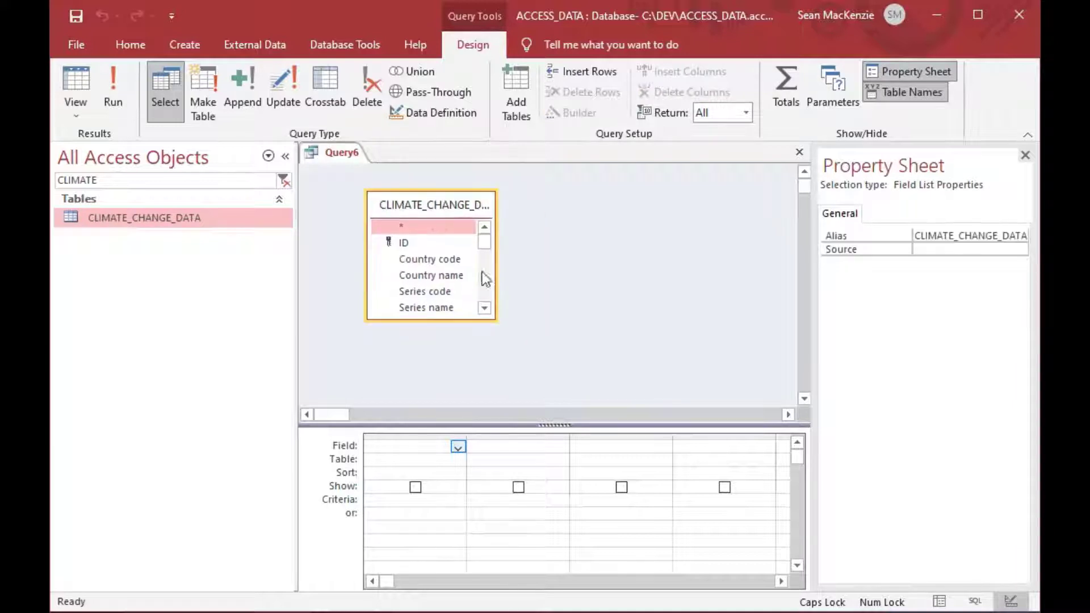
{"action": "left_click_drag", "start_coordinate": [493, 321], "coordinate": [513, 368]}
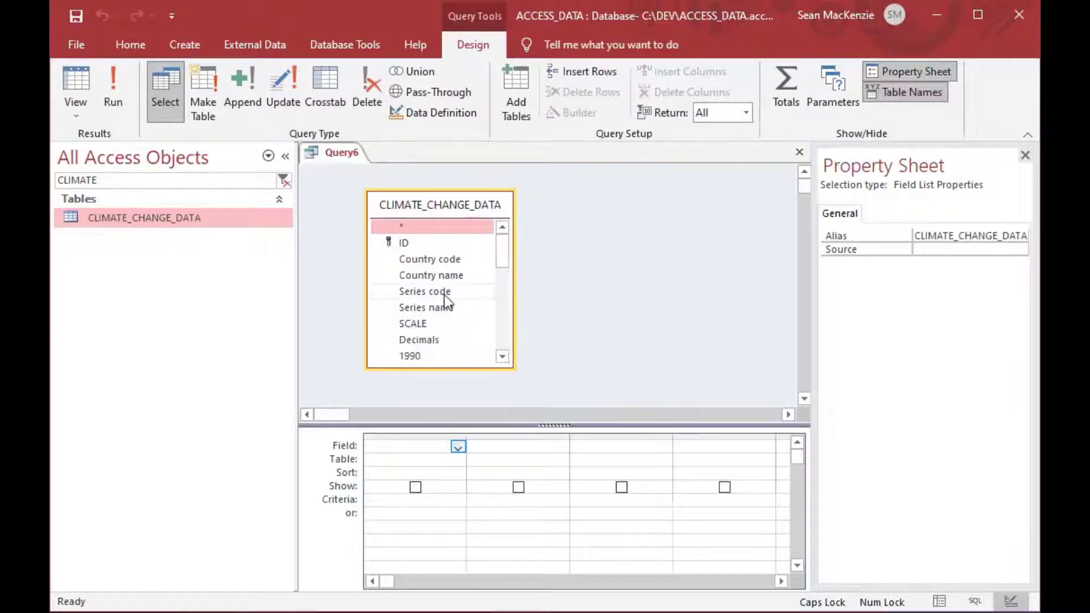
- Add all CLIMATE_CHANGE_DATA fields in a widened column, plus a separate Country name column hidden from the output
{"action": "double_click", "coordinate": [407, 227]}
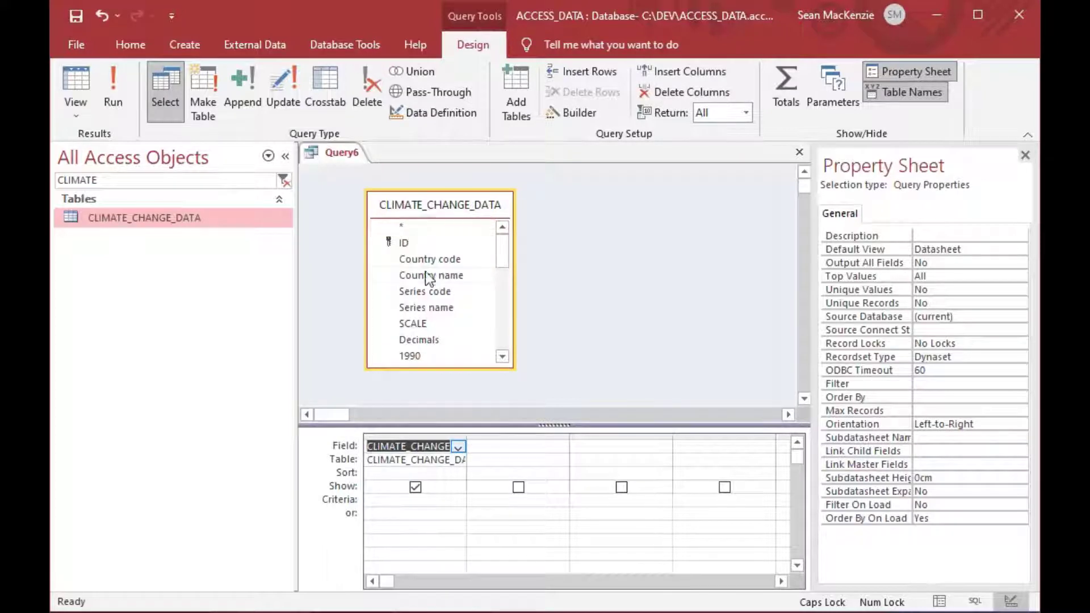
{"action": "double_click", "coordinate": [468, 438]}
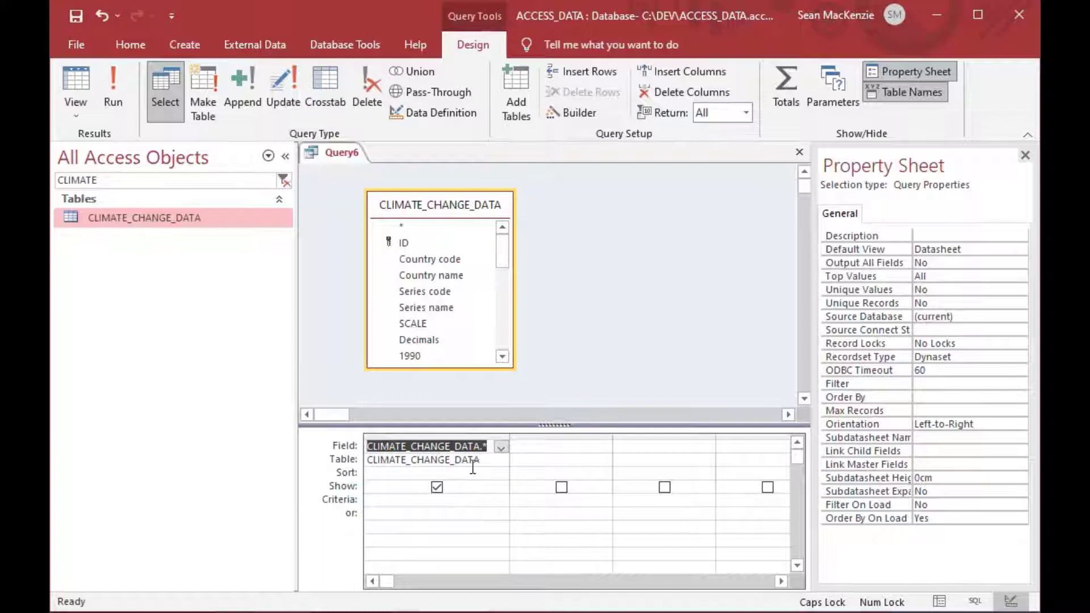
{"action": "left_click", "coordinate": [464, 498]}
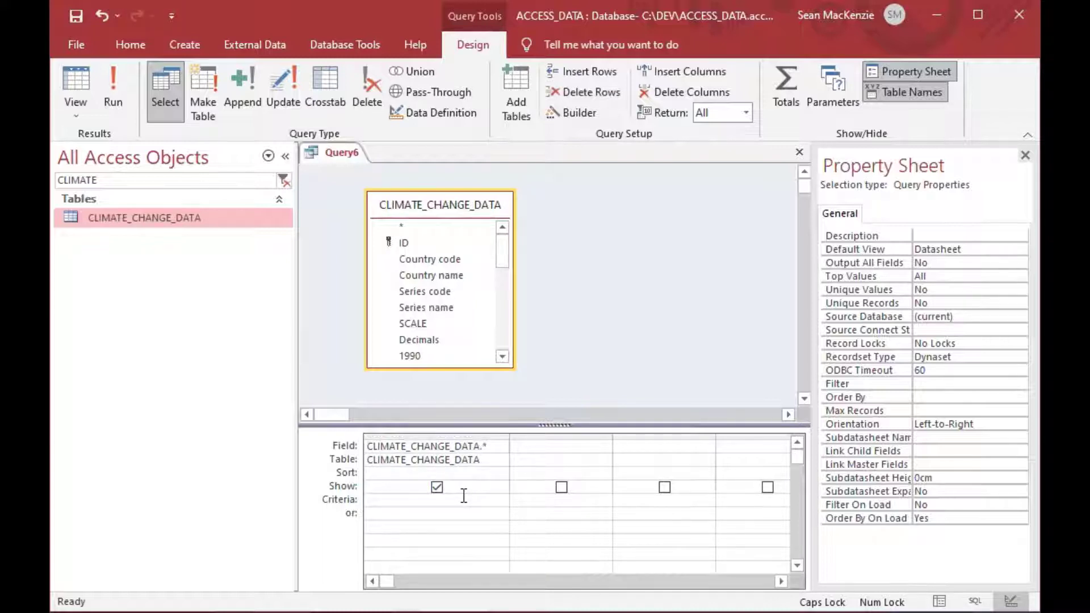
{"action": "double_click", "coordinate": [414, 275]}
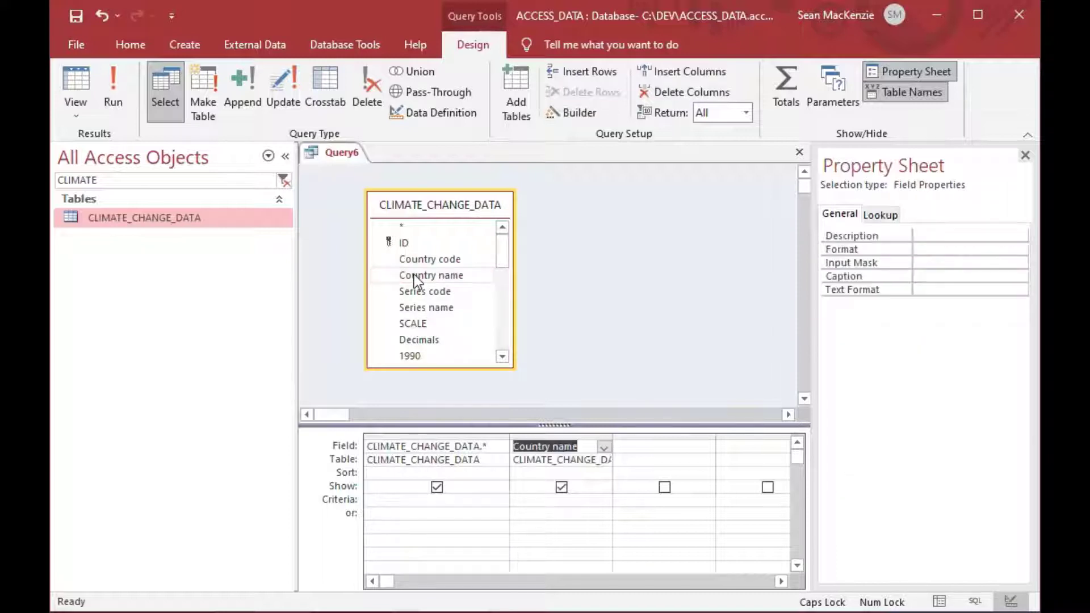
{"action": "left_click", "coordinate": [561, 489]}
- Enter "Canada" as the criterion for the Country name column
{"action": "left_click", "coordinate": [561, 502]}
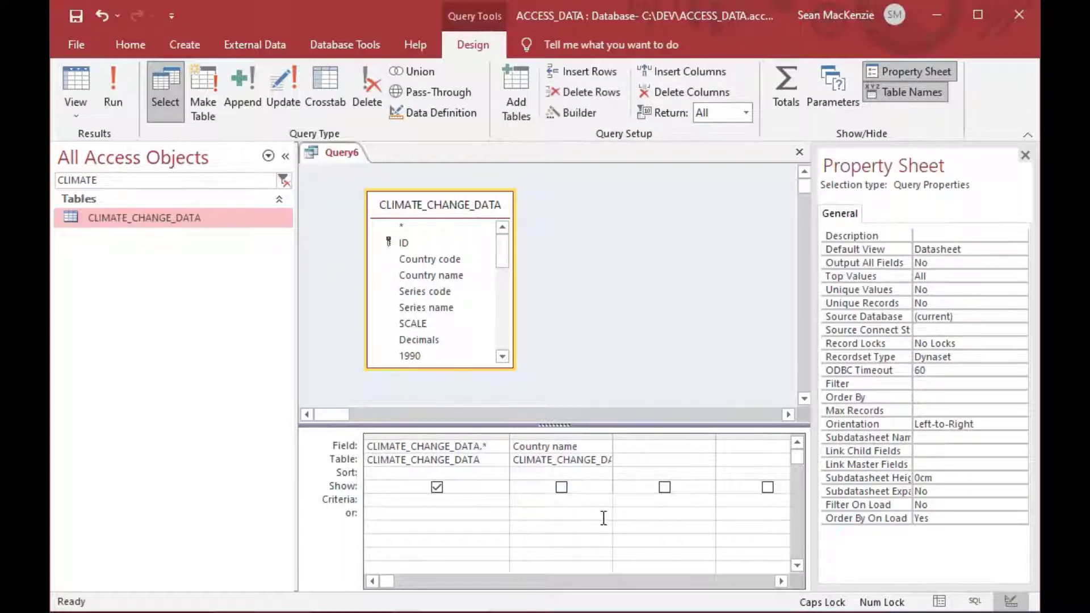
{"action": "type", "text": "cANA"}
{"action": "key", "text": "BackSpace"}
{"action": "key", "text": "BackSpace"}
{"action": "key", "text": "BackSpace"}
{"action": "key", "text": "BackSpace"}
{"action": "key", "text": "Caps_Lock"}
{"action": "type", "text": "Canadas"}
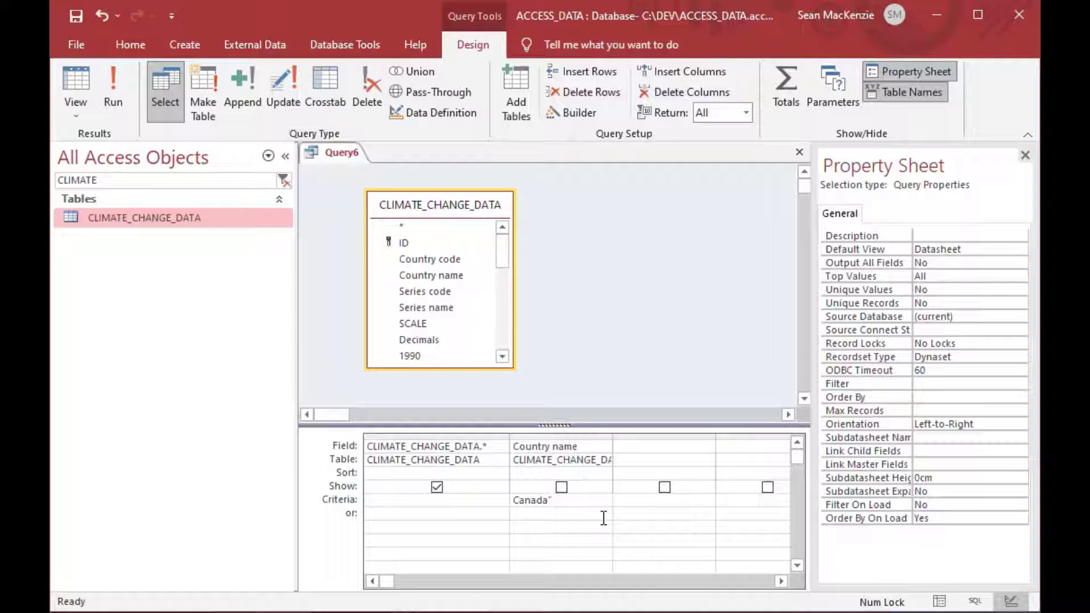
{"action": "key", "text": "Home"}
{"action": "type", "text": "'"}
- Add "Norway" and "Spain" as alternative criteria for Country name
{"action": "left_click", "coordinate": [603, 518]}
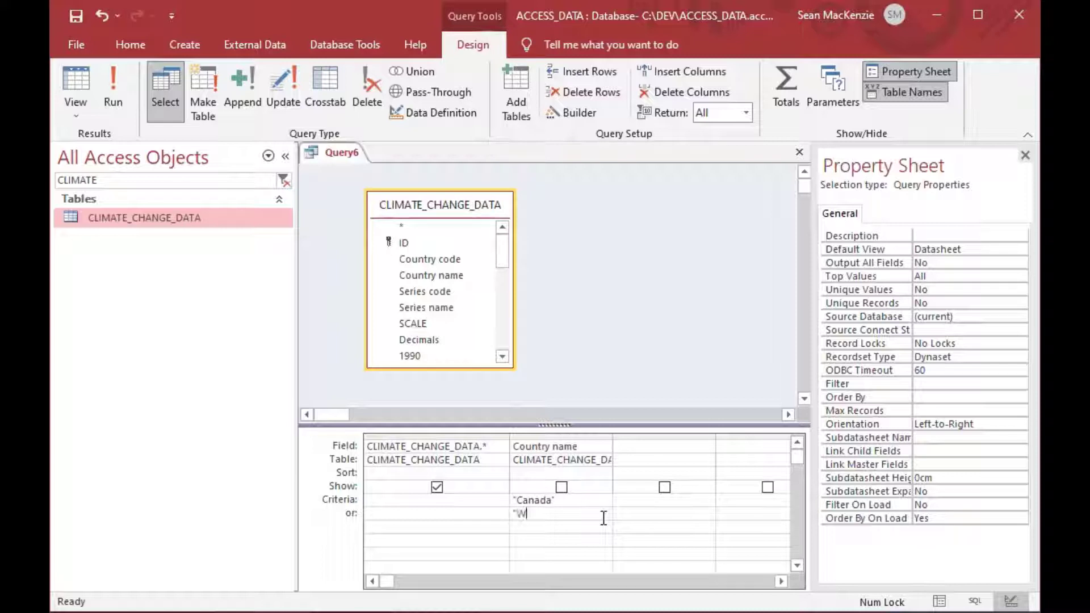
{"action": "key", "text": "BackSpace"}
{"action": "type", "text": "Norway"}
{"action": "key", "text": "Down"}
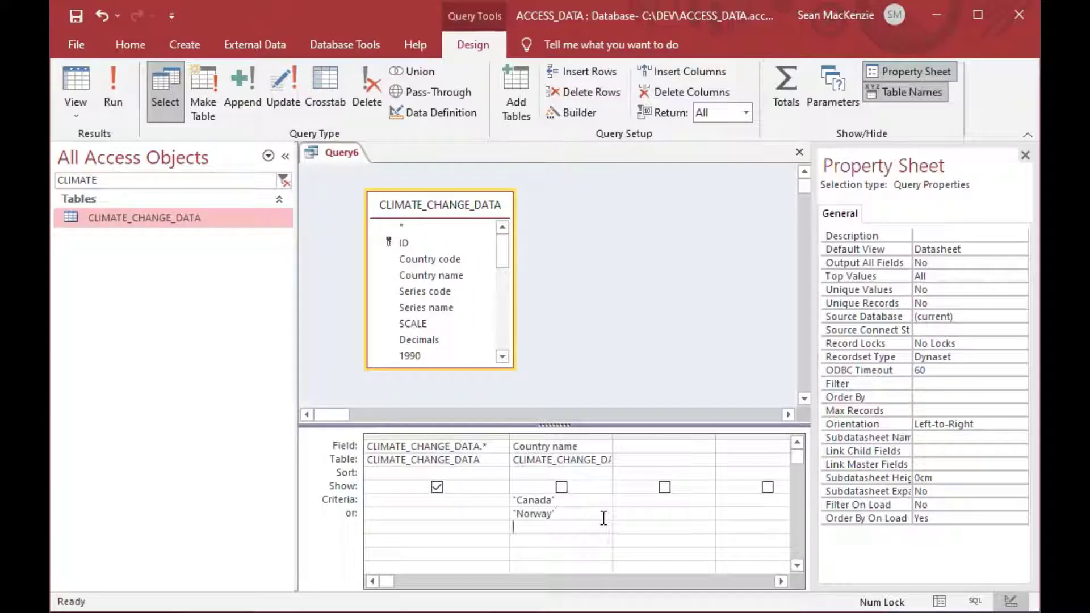
{"action": "key", "text": "BackSpace"}
{"action": "type", "text": "\"Spain\""}
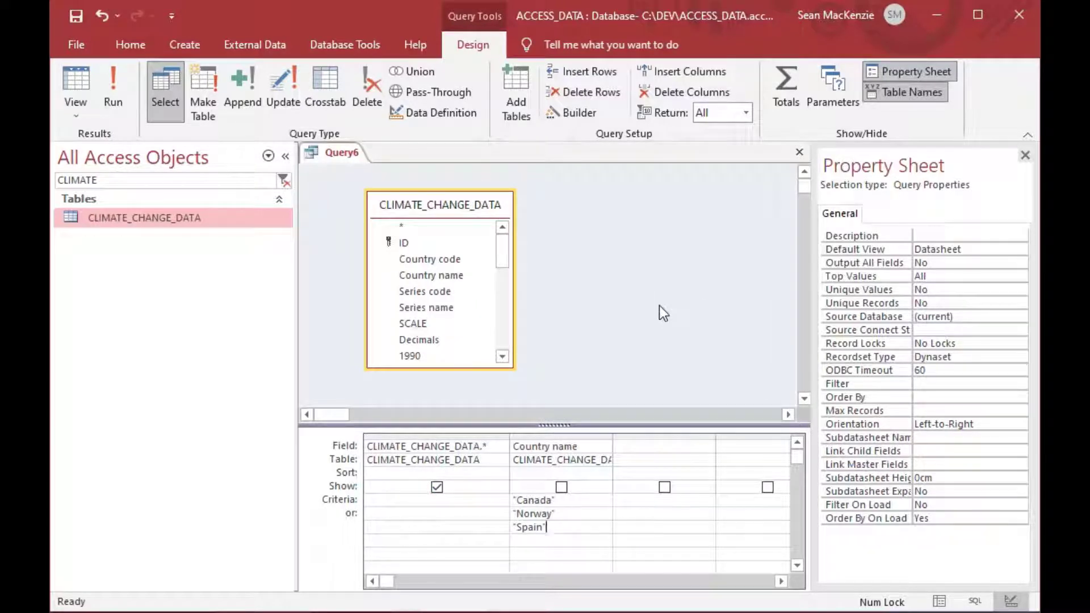
- Save the query as CLIMATE_SAMPLE
{"action": "key", "text": "ctrl+s"}
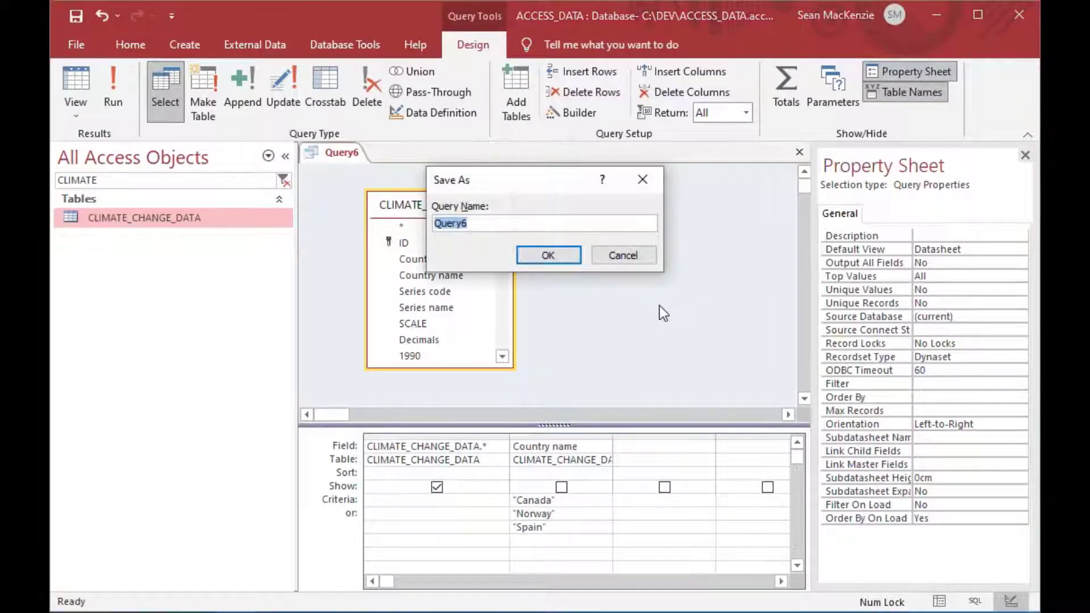
{"action": "key", "text": "Caps_Lock"}
{"action": "type", "text": "CLAIMATE"}
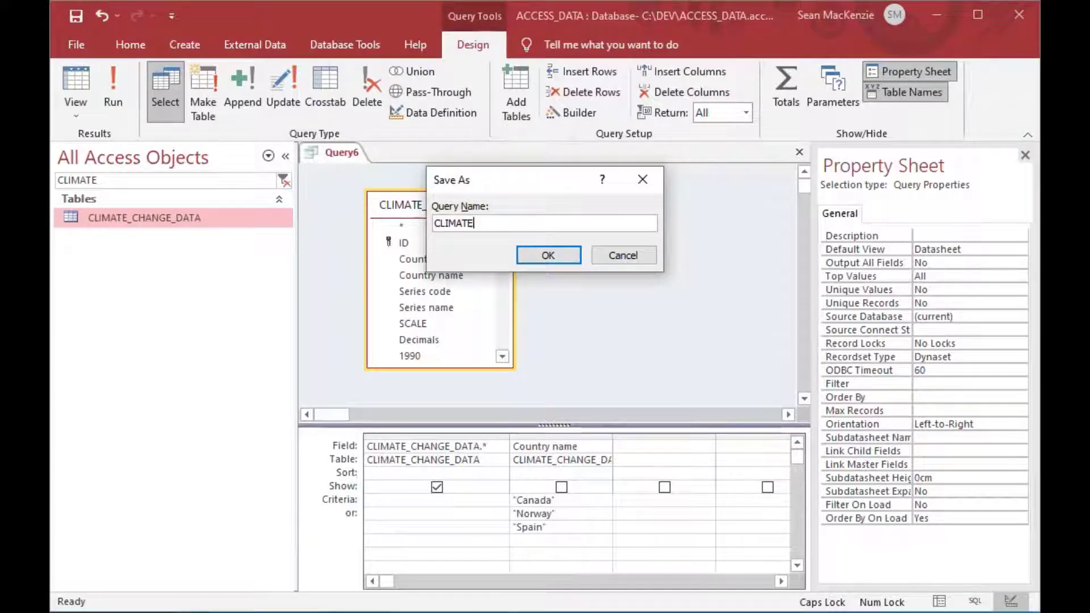
{"action": "type", "text": "_SAMPLE"}
{"action": "key", "text": "Return"}
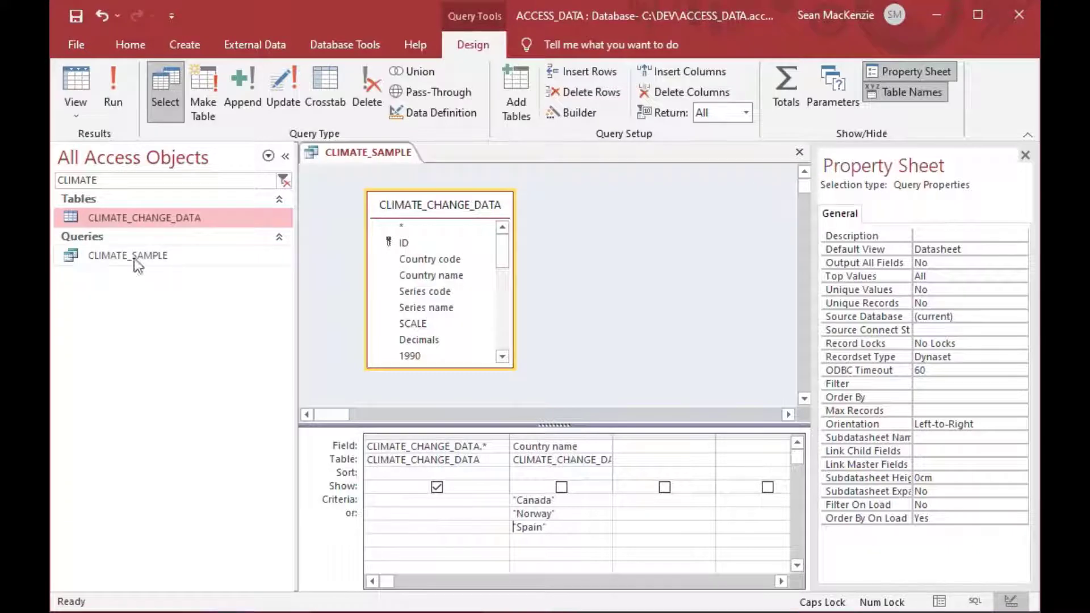
- Open the CLIMATE_SAMPLE query results, go to the last record to check the record count, and close them
{"action": "double_click", "coordinate": [88, 255]}
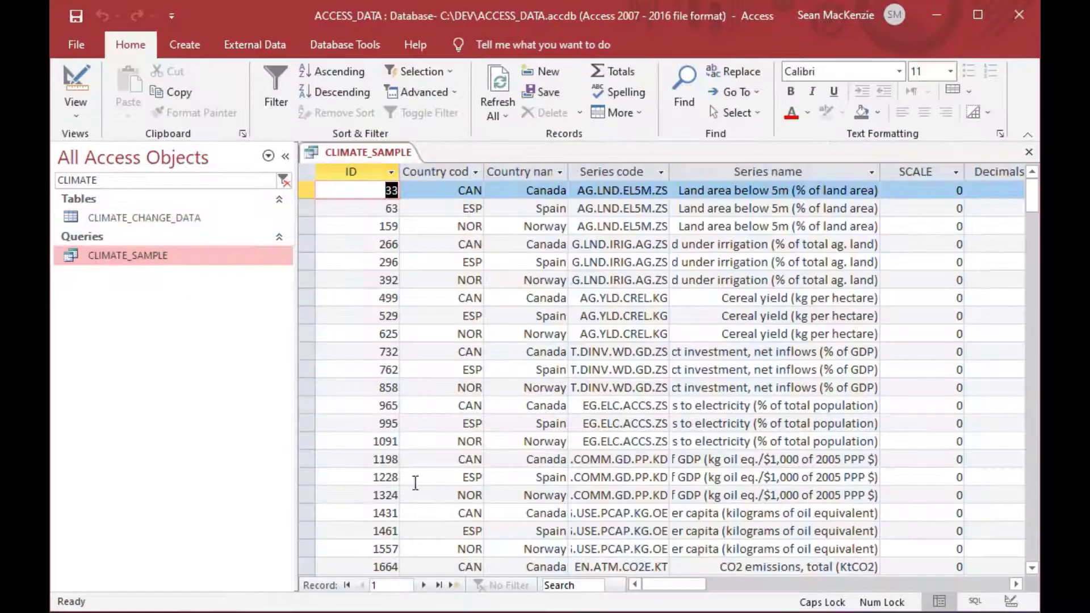
{"action": "left_click", "coordinate": [440, 586]}
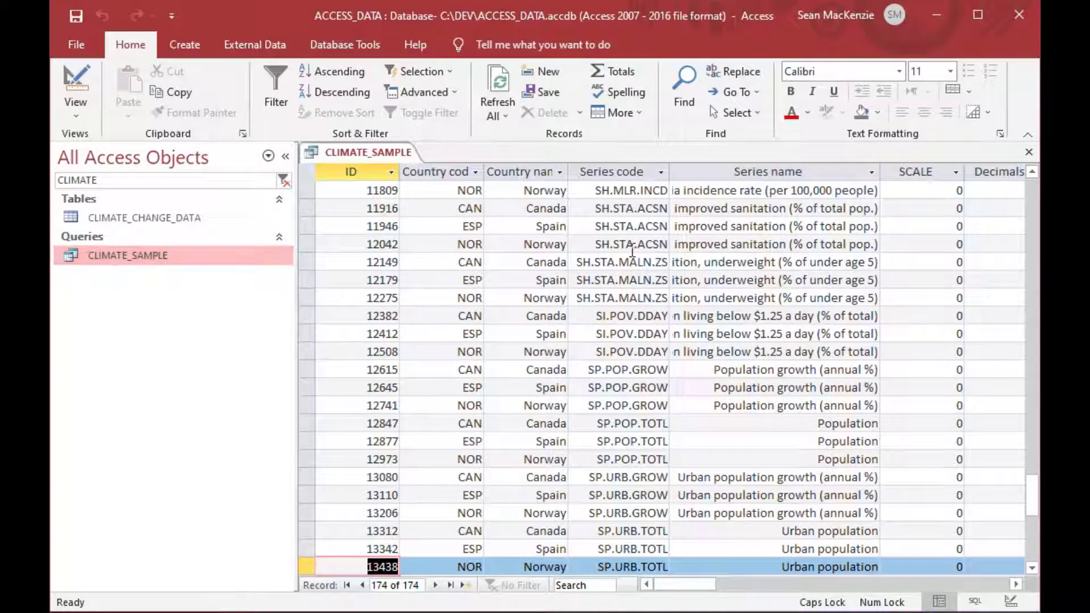
{"action": "key", "text": "ctrl+w"}
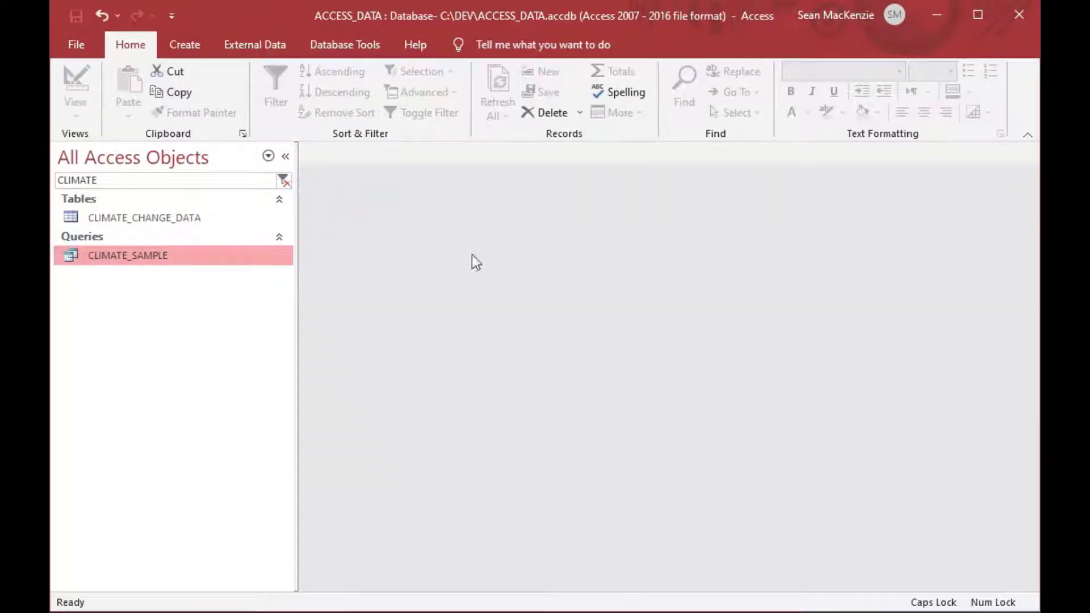
- Open the CLIMATE_CHANGE_DATA table, go to its last record to check the total record count, and close it
{"action": "left_click", "coordinate": [110, 217]}
{"action": "double_click", "coordinate": [110, 217]}
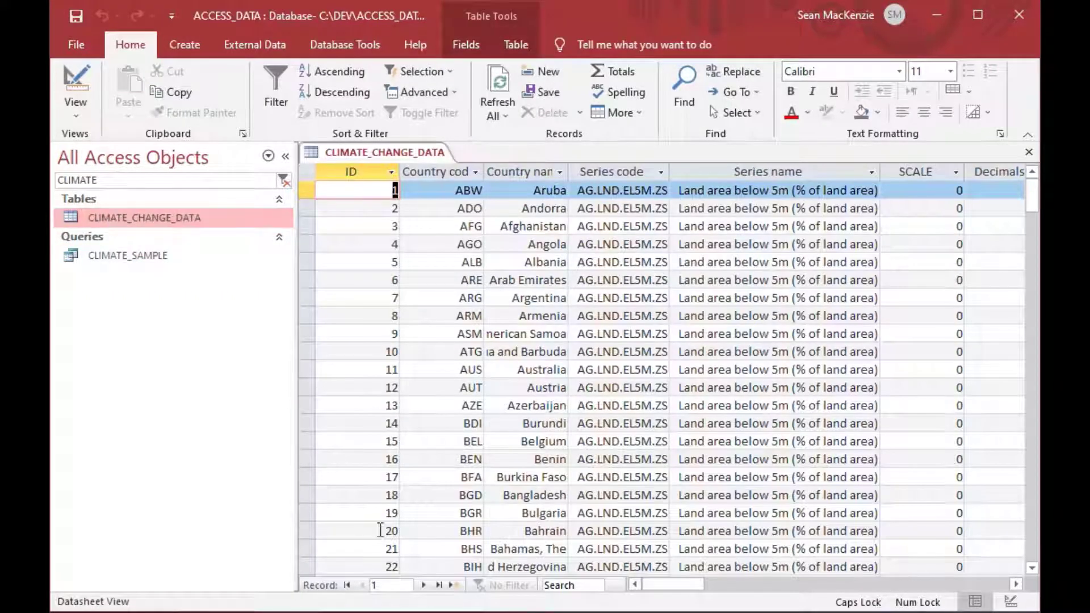
{"action": "left_click", "coordinate": [441, 585]}
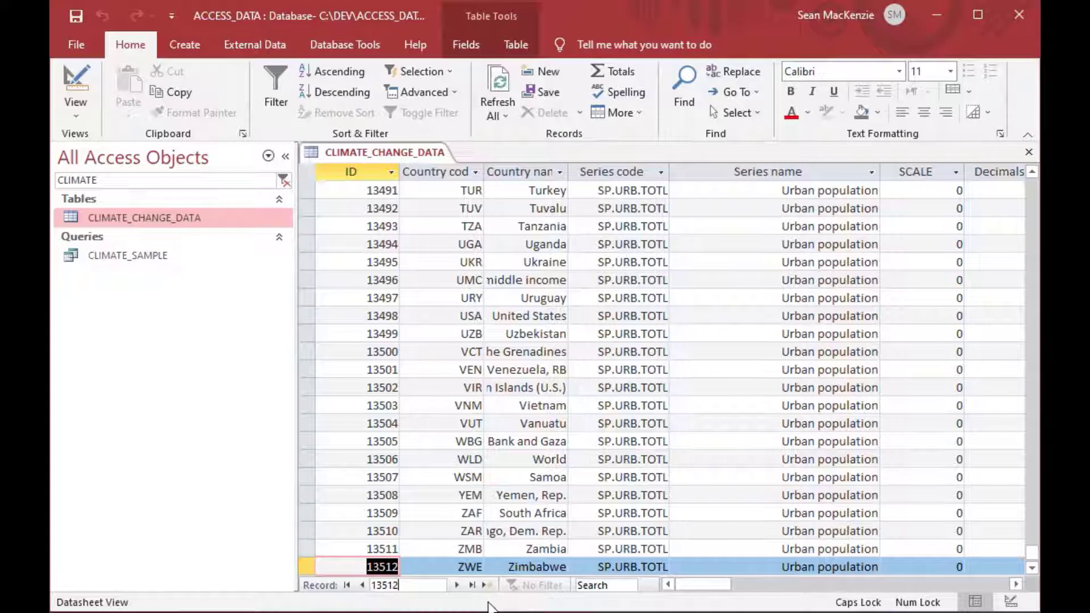
{"action": "key", "text": "shift+Home"}
{"action": "key", "text": "Tab"}
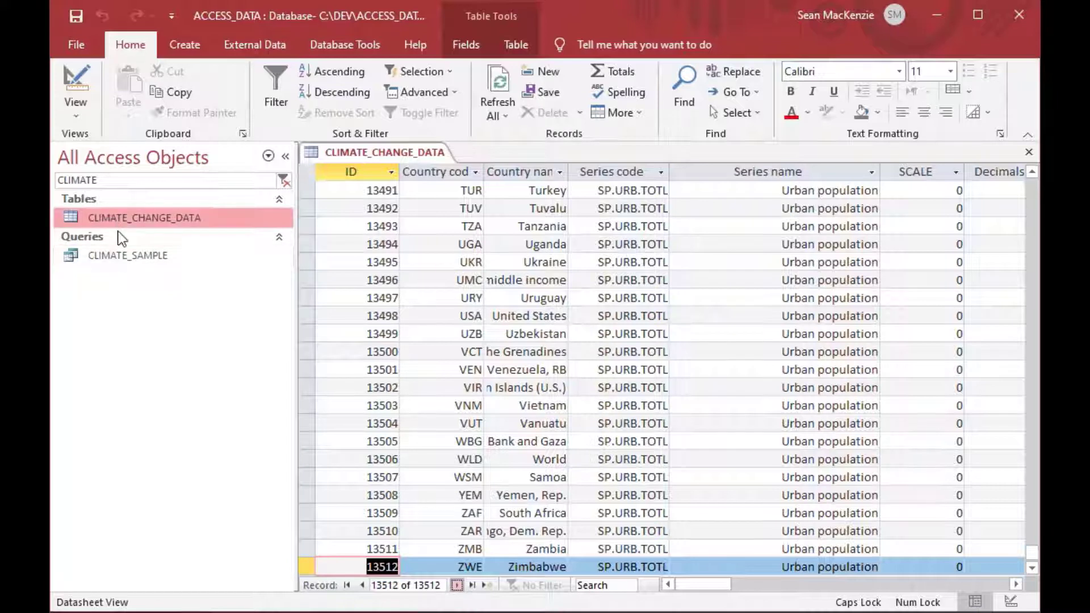
{"action": "left_click", "coordinate": [1029, 152]}
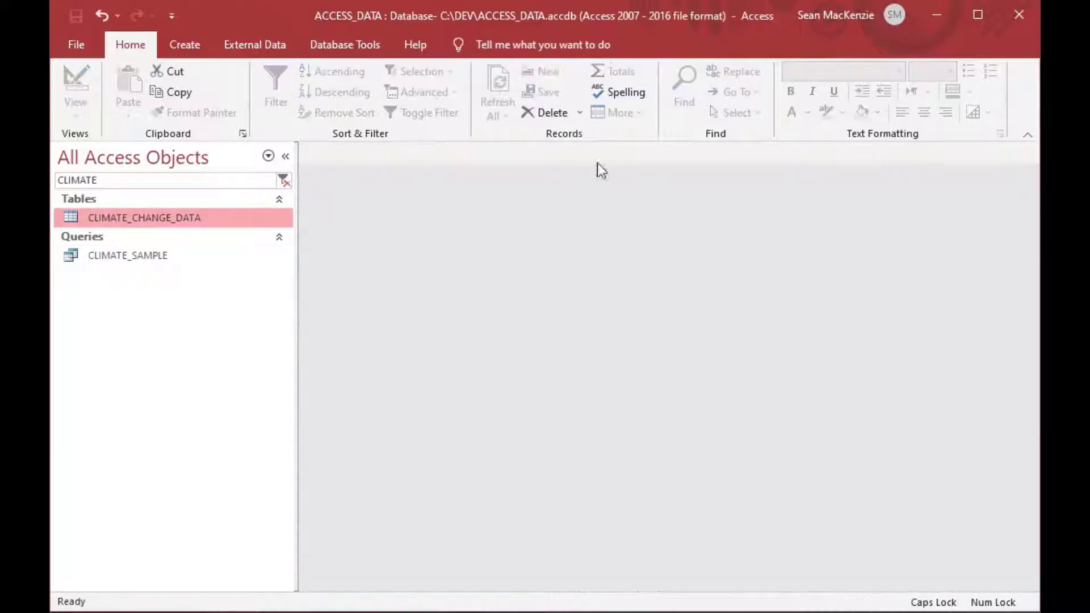
- Reopen the CLIMATE_SAMPLE query results and go to the last record
{"action": "double_click", "coordinate": [73, 261]}
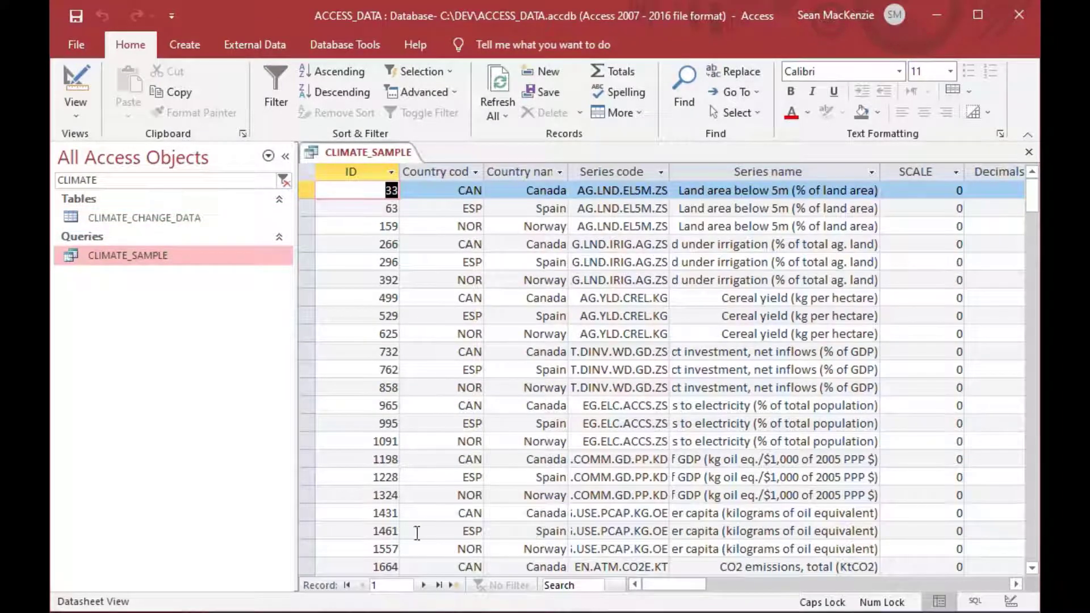
{"action": "left_click", "coordinate": [440, 587]}
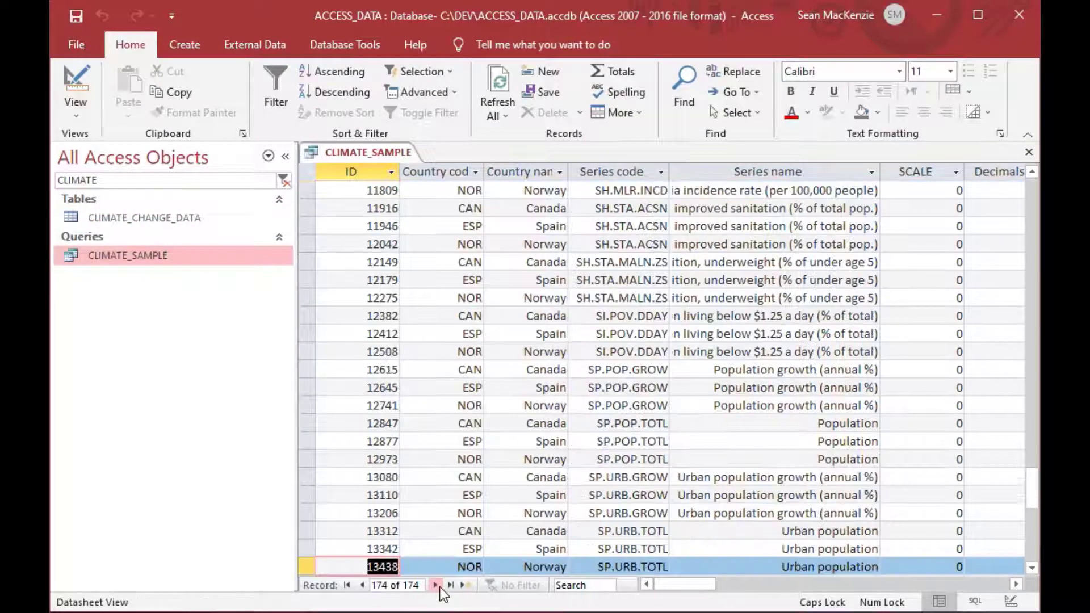
- Return to the first record, check the country codes of the first three records, and close the CLIMATE_SAMPLE query results
{"action": "left_click", "coordinate": [347, 586]}
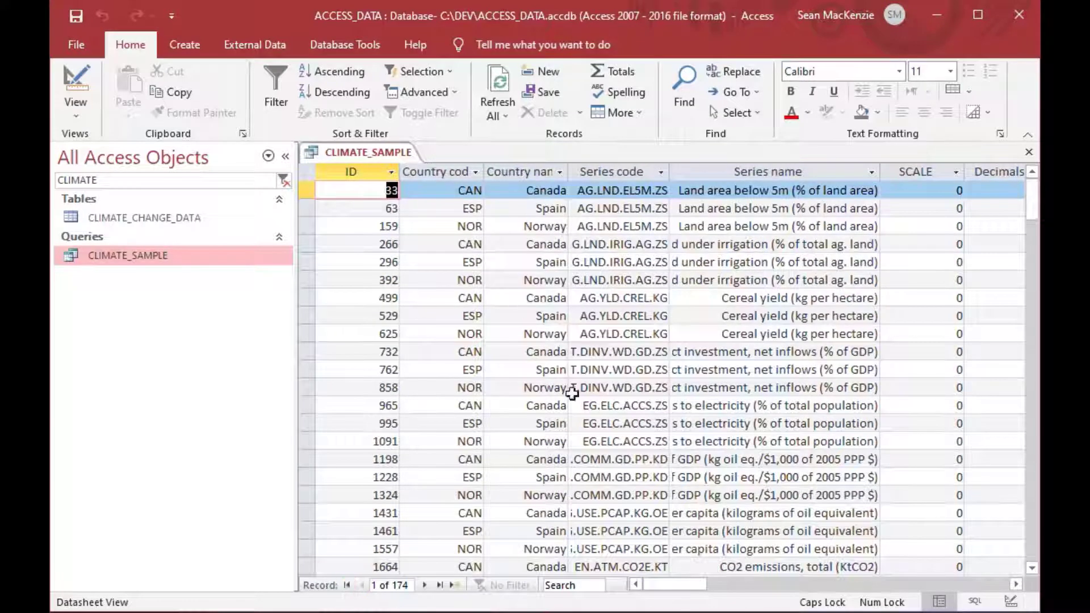
{"action": "double_click", "coordinate": [461, 211]}
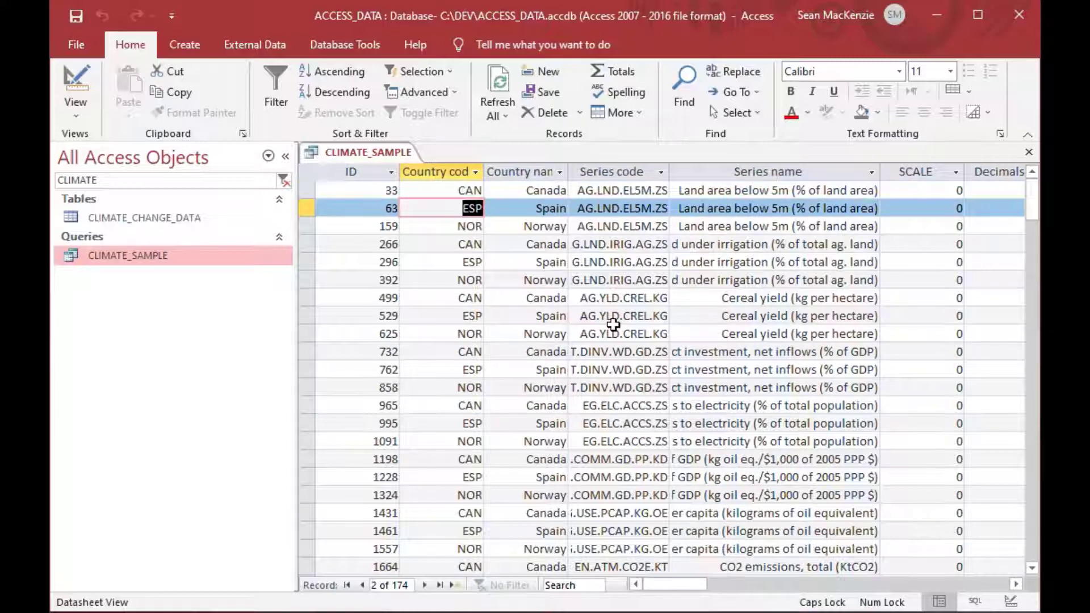
{"action": "double_click", "coordinate": [449, 191]}
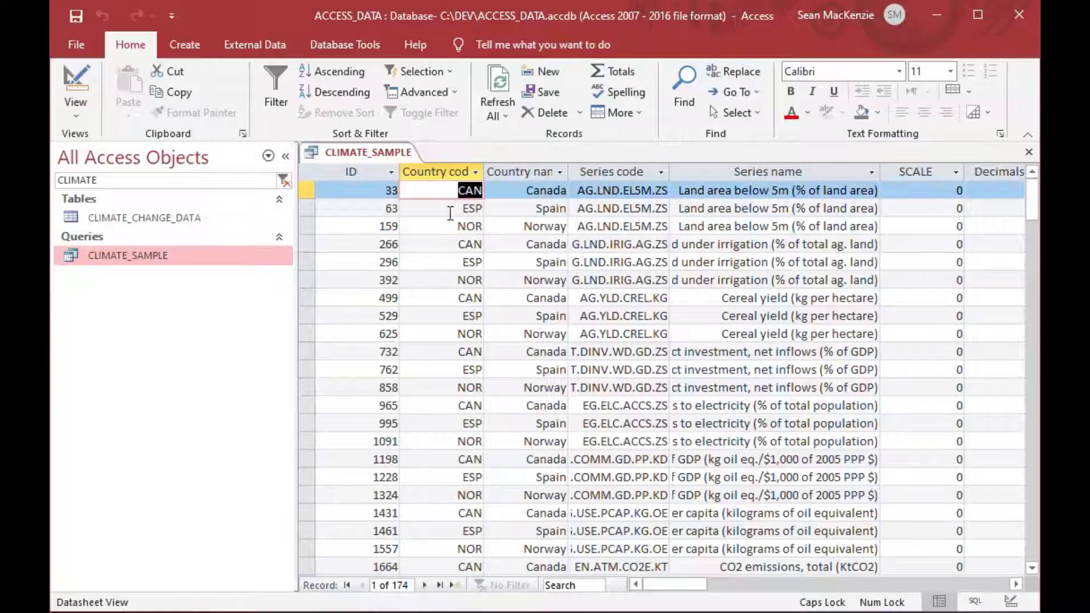
{"action": "left_click_drag", "start_coordinate": [451, 211], "coordinate": [451, 228]}
{"action": "key", "text": "Down"}
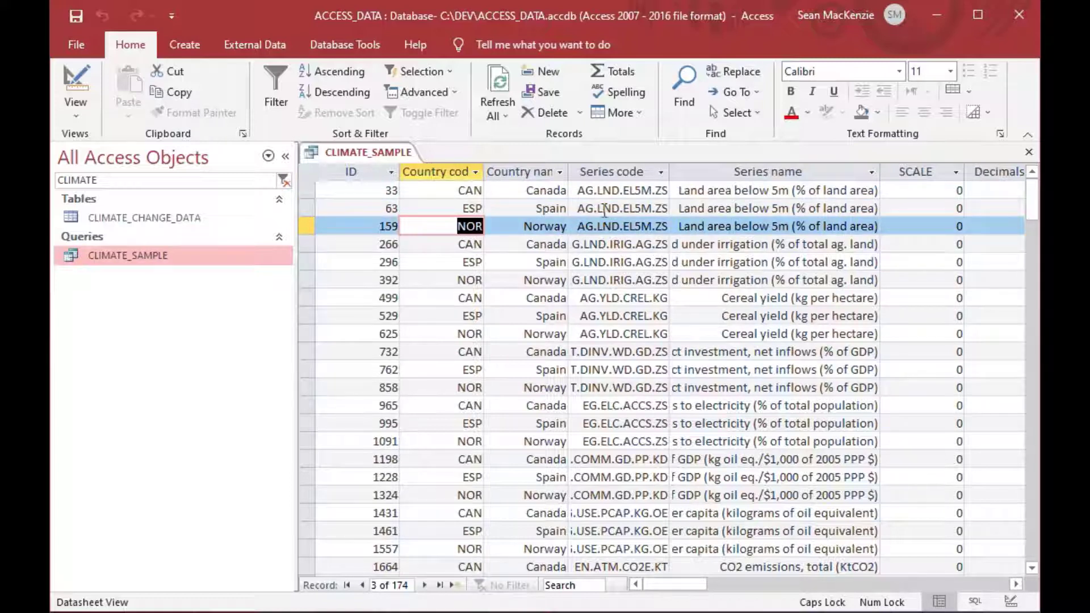
{"action": "left_click", "coordinate": [1029, 154]}
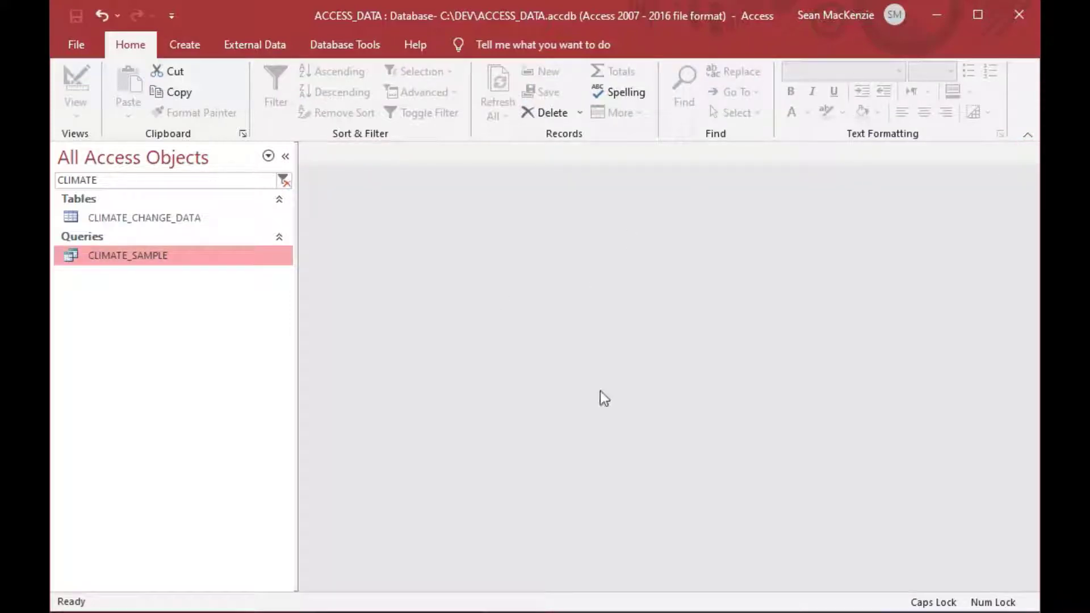
- Start the Report Wizard on the CLIMATE_SAMPLE query and add the Country name and Series name fields
{"action": "left_click", "coordinate": [191, 48]}
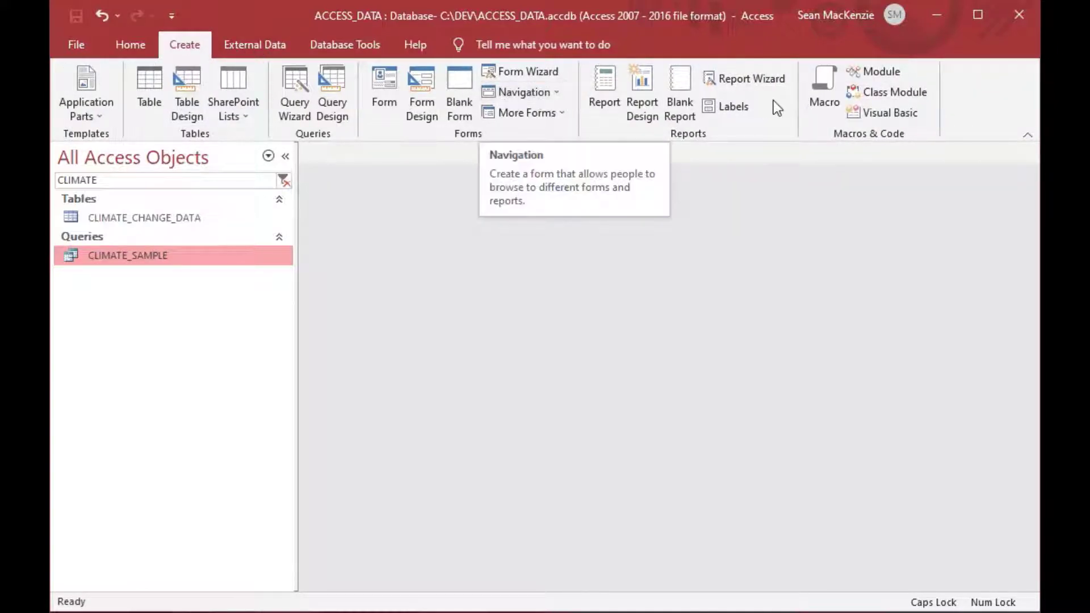
{"action": "left_click", "coordinate": [739, 81]}
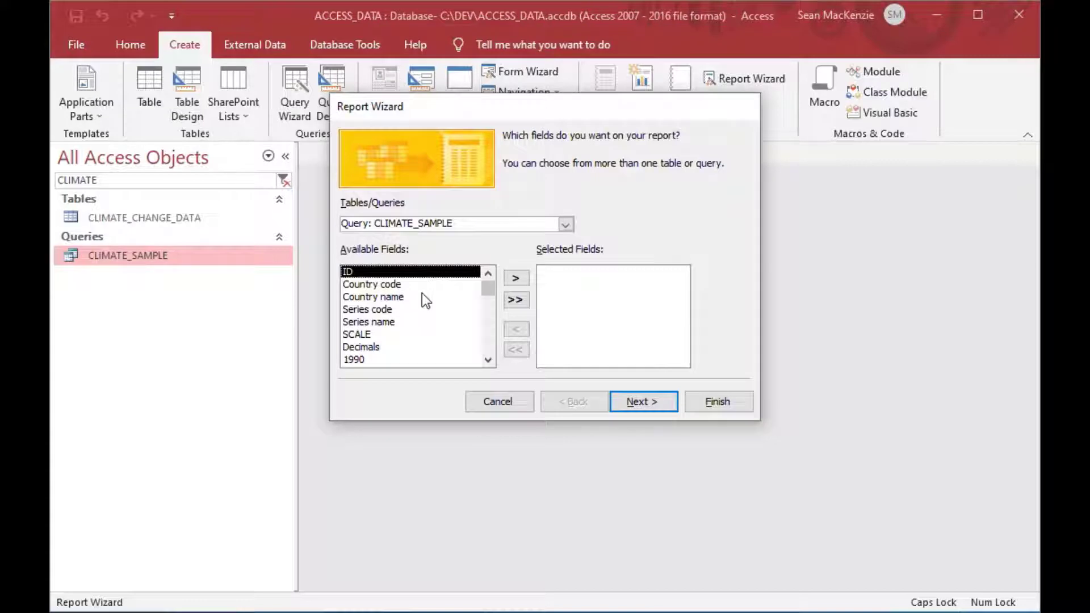
{"action": "left_click", "coordinate": [386, 297]}
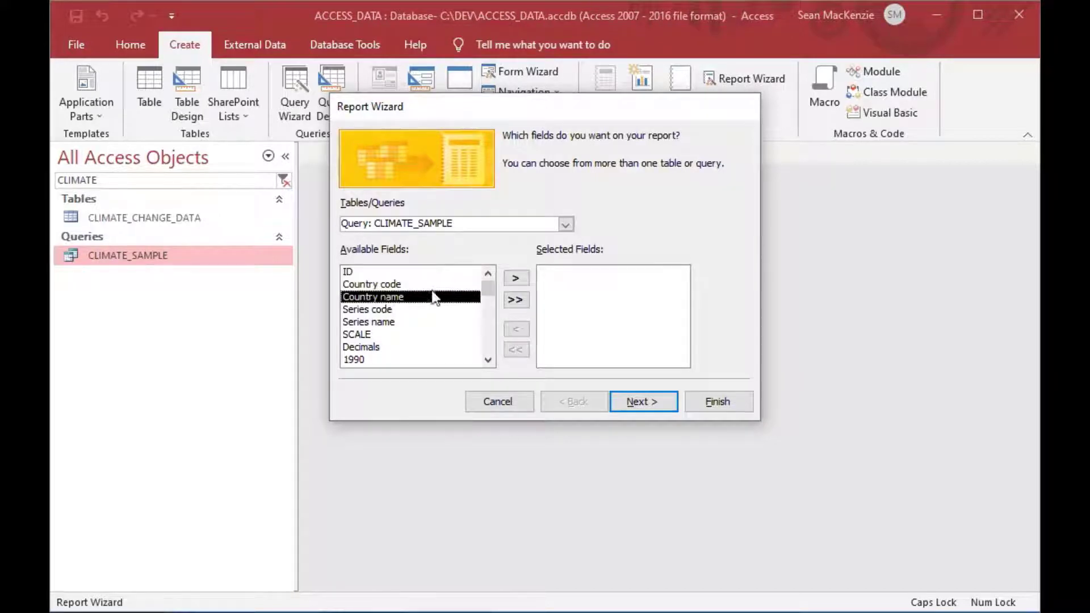
{"action": "left_click", "coordinate": [518, 278]}
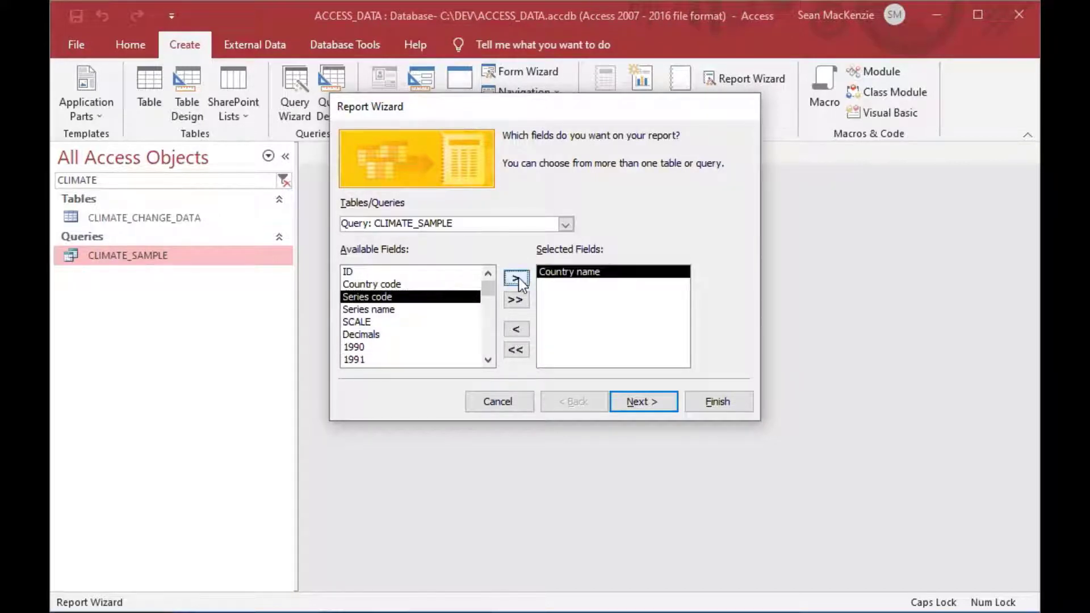
{"action": "left_click", "coordinate": [376, 310]}
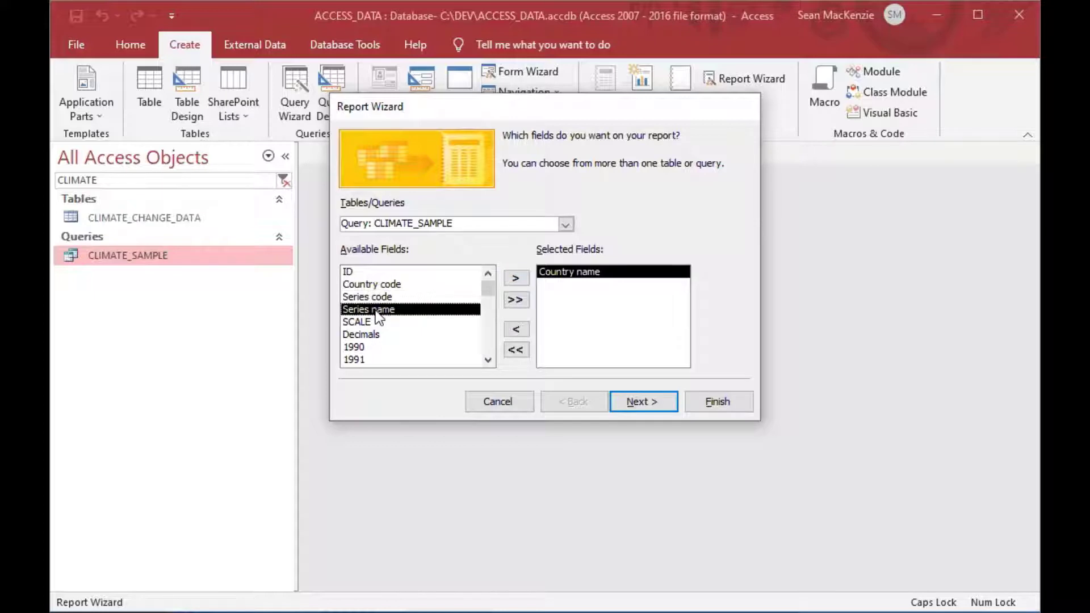
{"action": "left_click", "coordinate": [516, 279]}
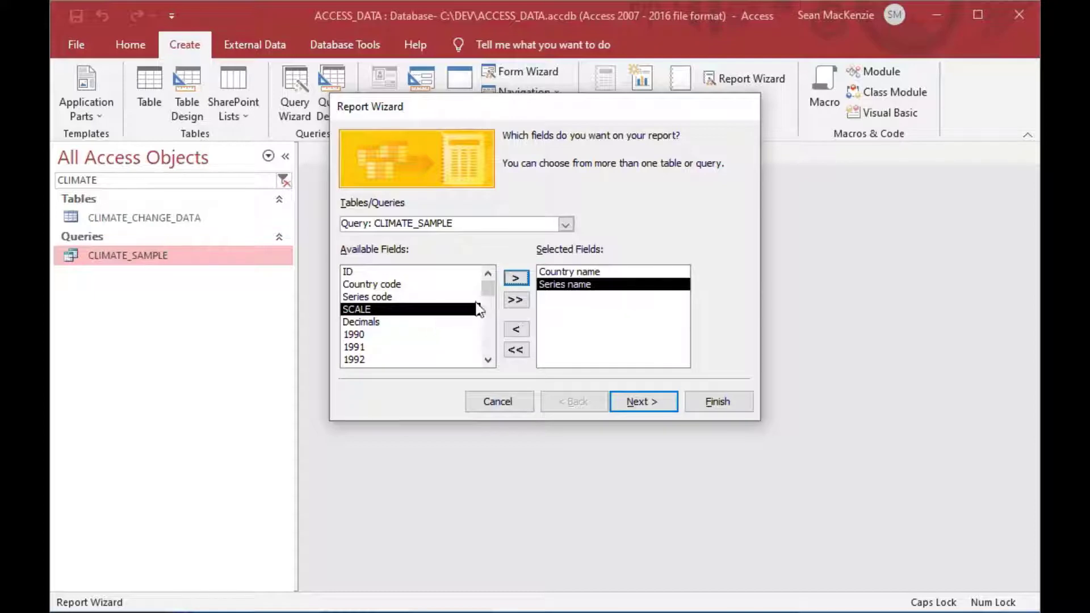
- Add the 2009, 2010 and 2011 fields to the report and continue to the grouping levels
{"action": "left_click_drag", "start_coordinate": [488, 291], "coordinate": [423, 366]}
{"action": "double_click", "coordinate": [365, 338]}
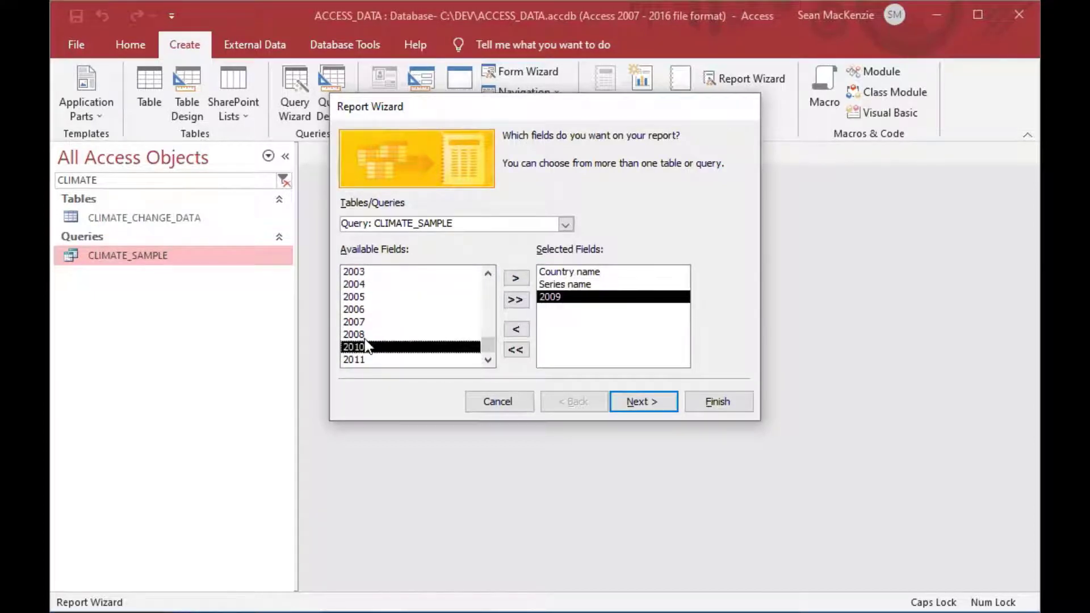
{"action": "double_click", "coordinate": [365, 348]}
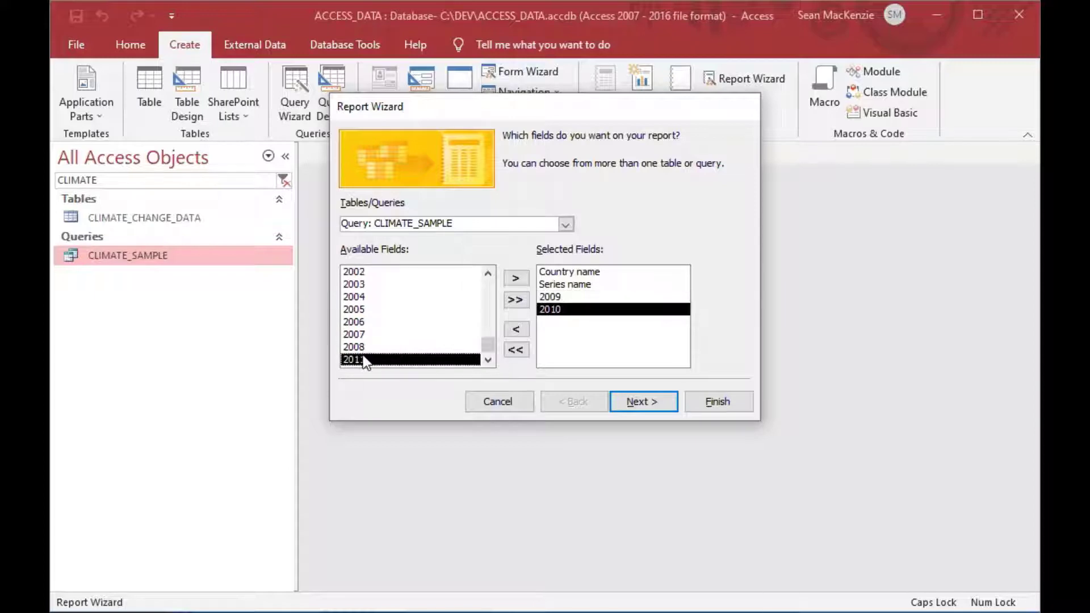
{"action": "double_click", "coordinate": [365, 360]}
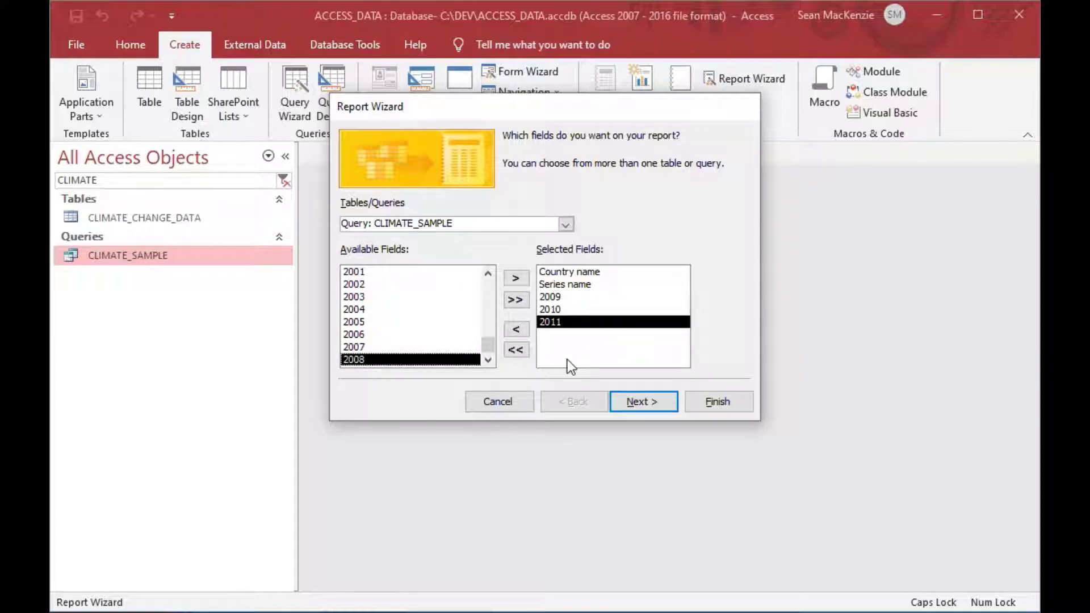
{"action": "left_click", "coordinate": [652, 400]}
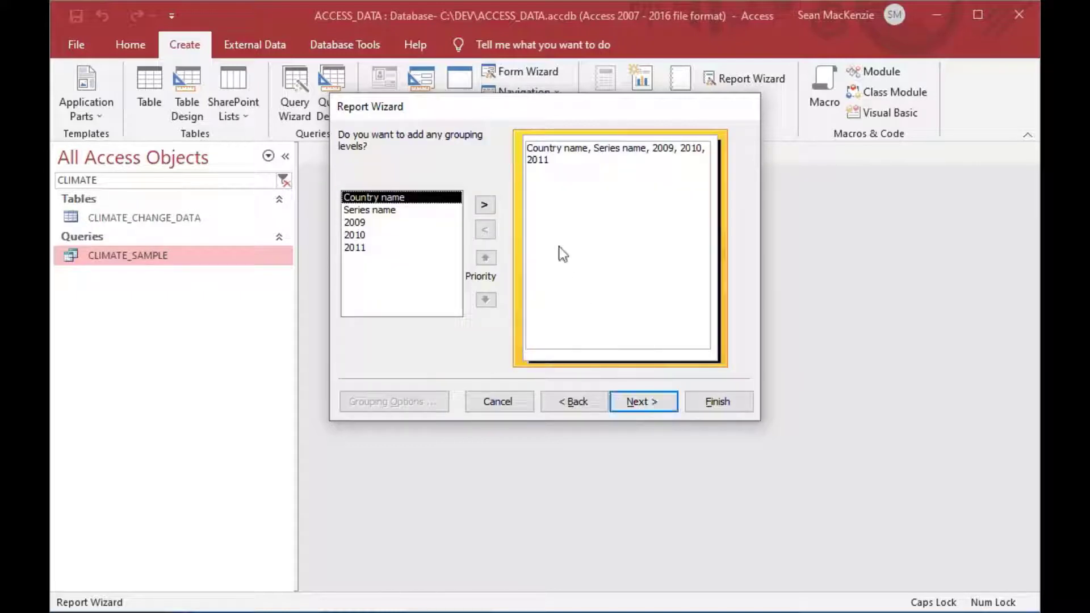
- Group the report by Country name and continue to the sort order
{"action": "left_click_drag", "start_coordinate": [431, 111], "coordinate": [434, 117]}
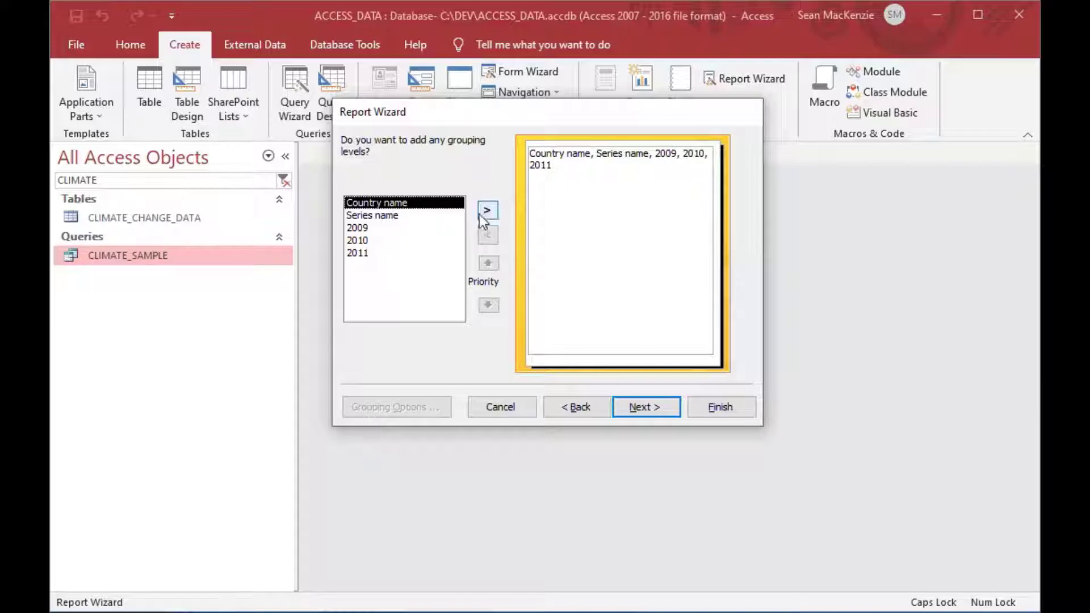
{"action": "left_click", "coordinate": [394, 219]}
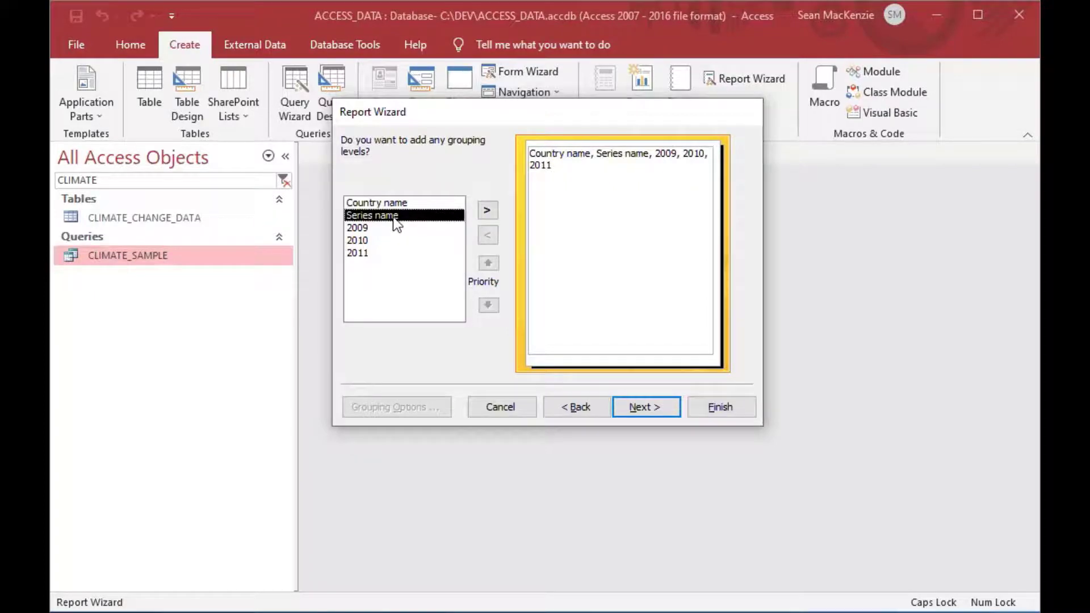
{"action": "left_click", "coordinate": [393, 203]}
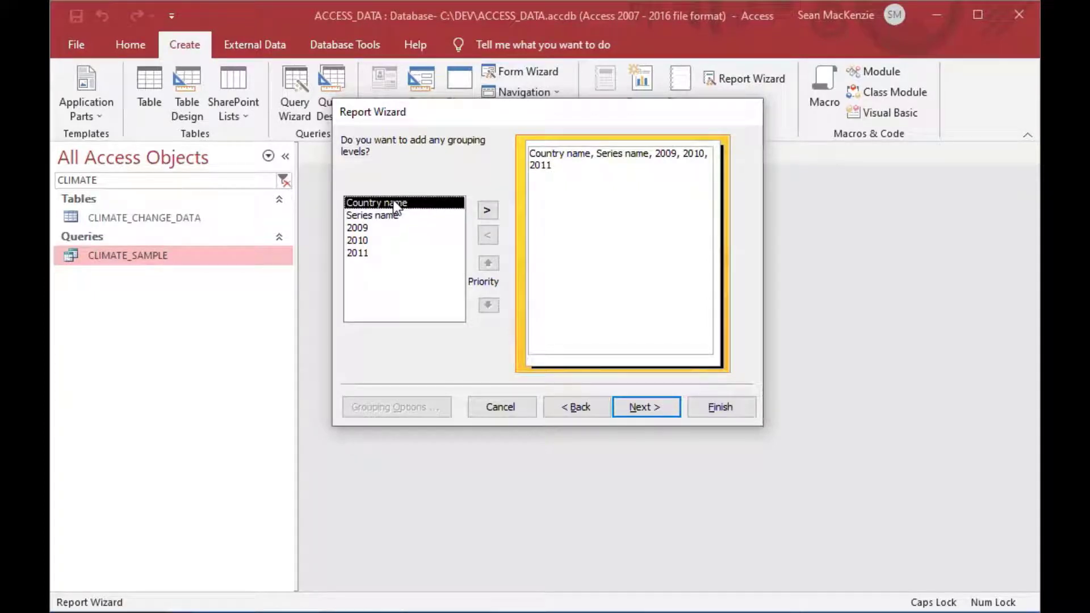
{"action": "left_click", "coordinate": [486, 211]}
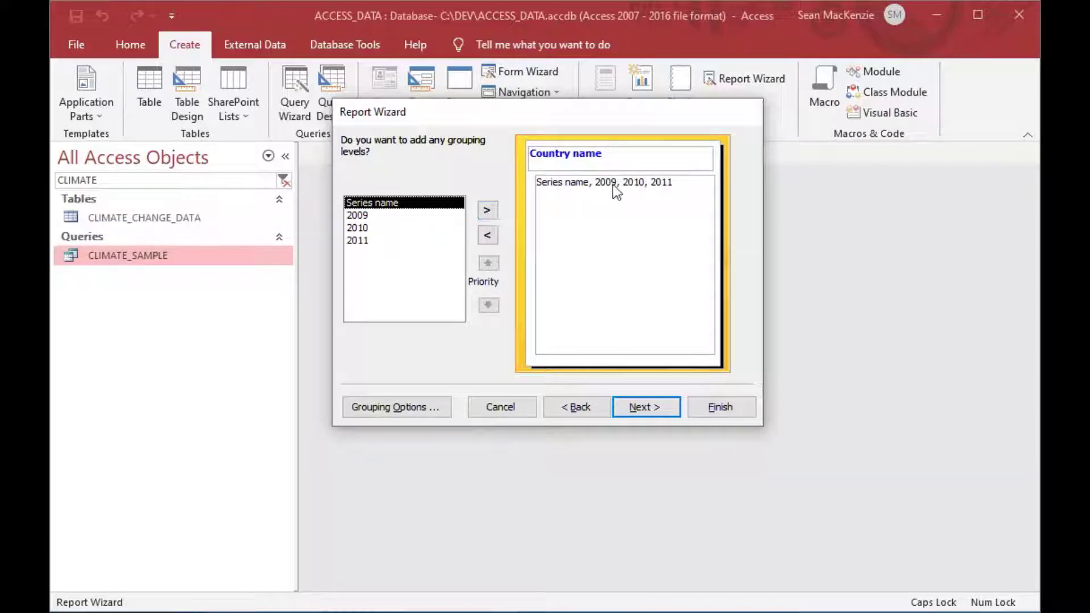
{"action": "left_click", "coordinate": [651, 406]}
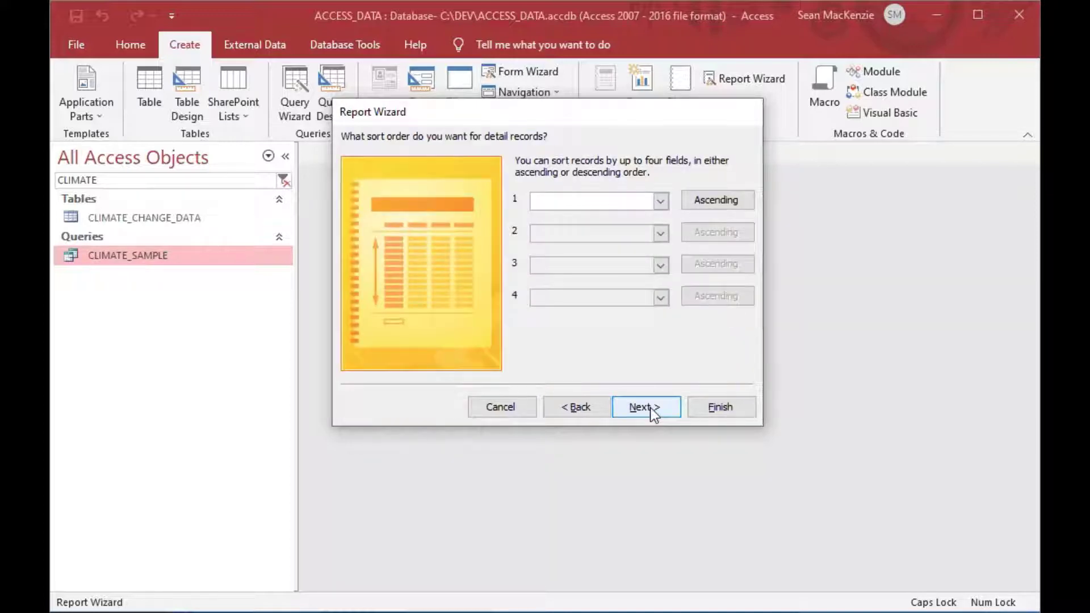
- Sort the report's detail records by Series name in ascending order and continue to the layout options
{"action": "left_click", "coordinate": [660, 202]}
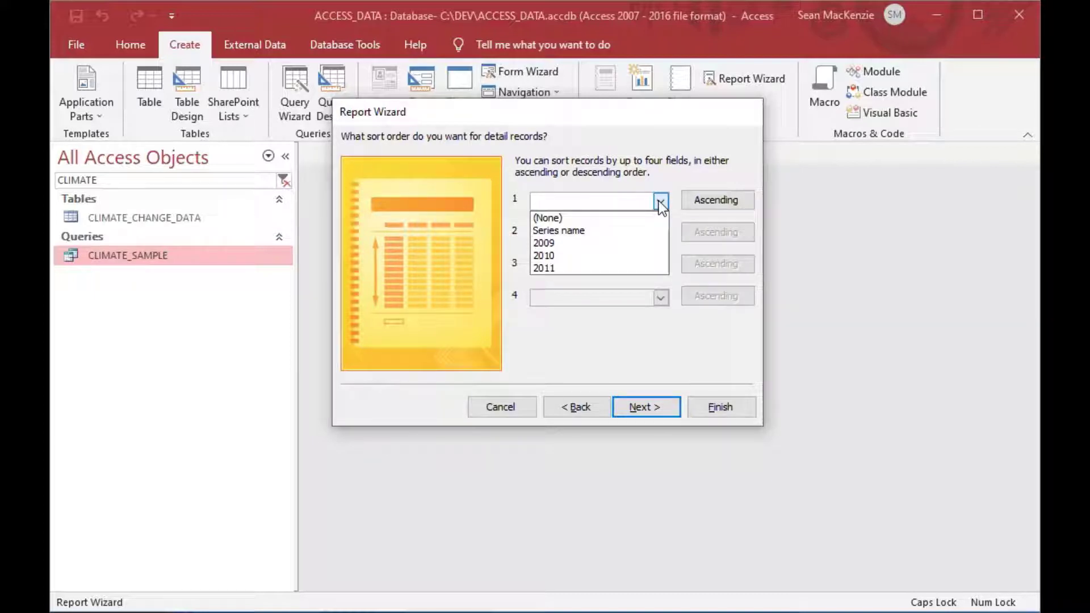
{"action": "left_click", "coordinate": [586, 231]}
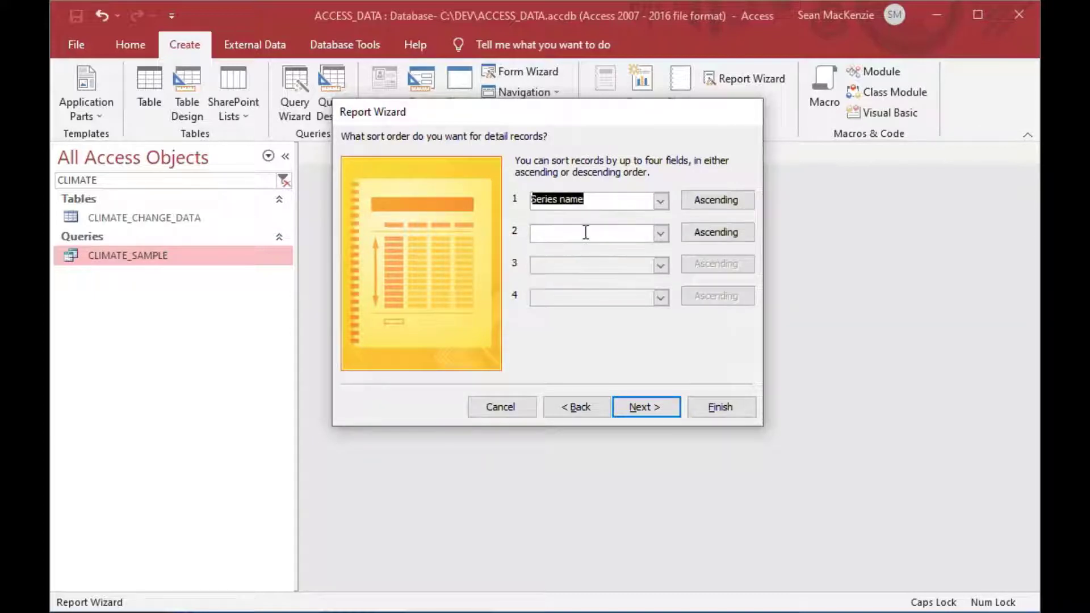
{"action": "left_click", "coordinate": [652, 409]}
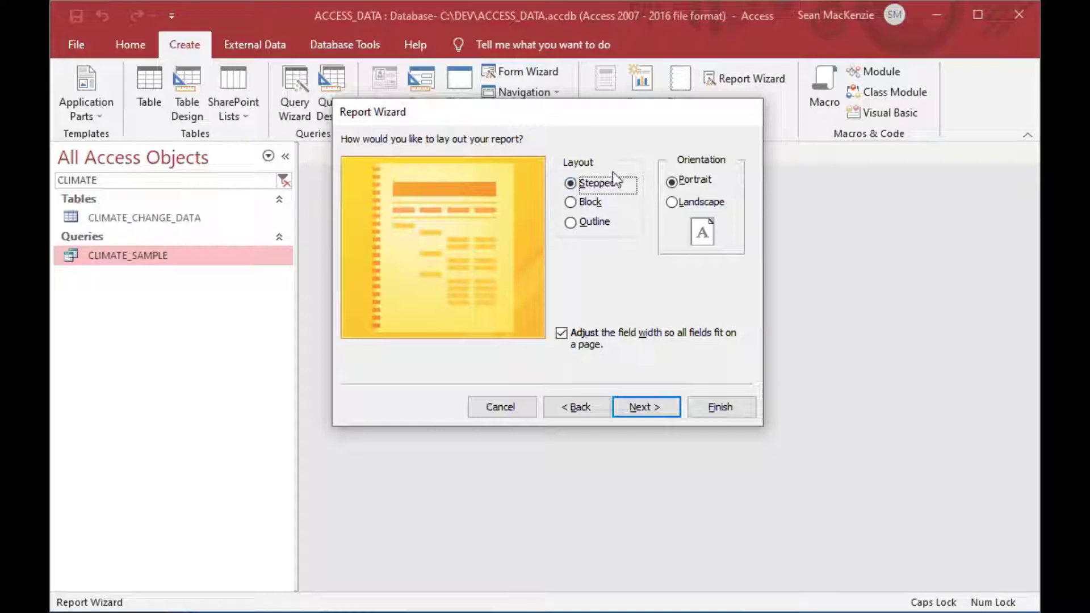
- Accept the stepped portrait layout, title the report CLIMATE_SAMPLE_REPORT_WZ, and finish the wizard with the preview option
{"action": "left_click", "coordinate": [651, 409]}
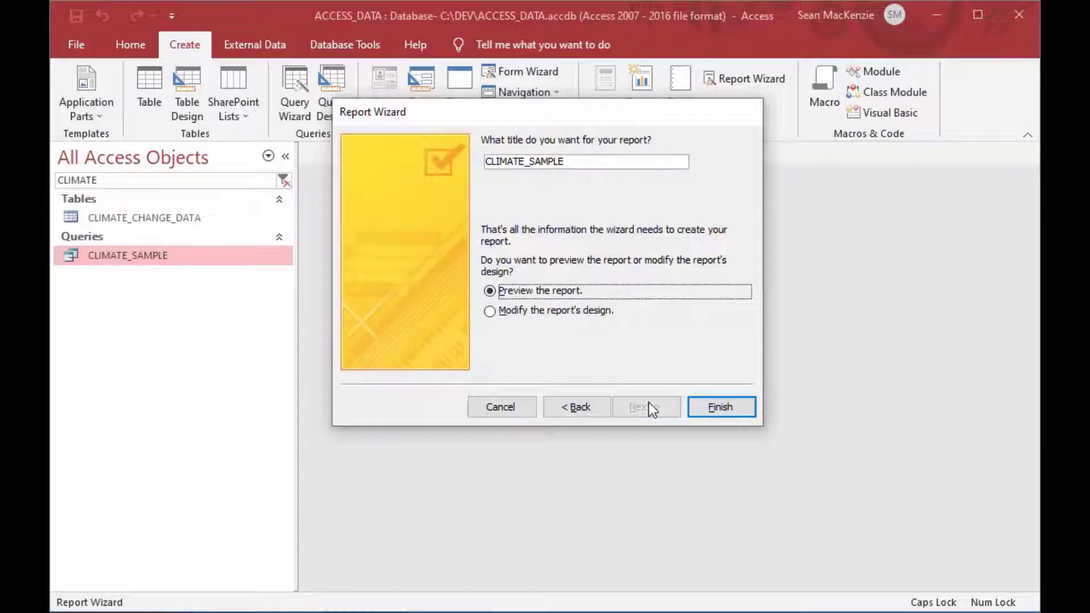
{"action": "left_click", "coordinate": [587, 159]}
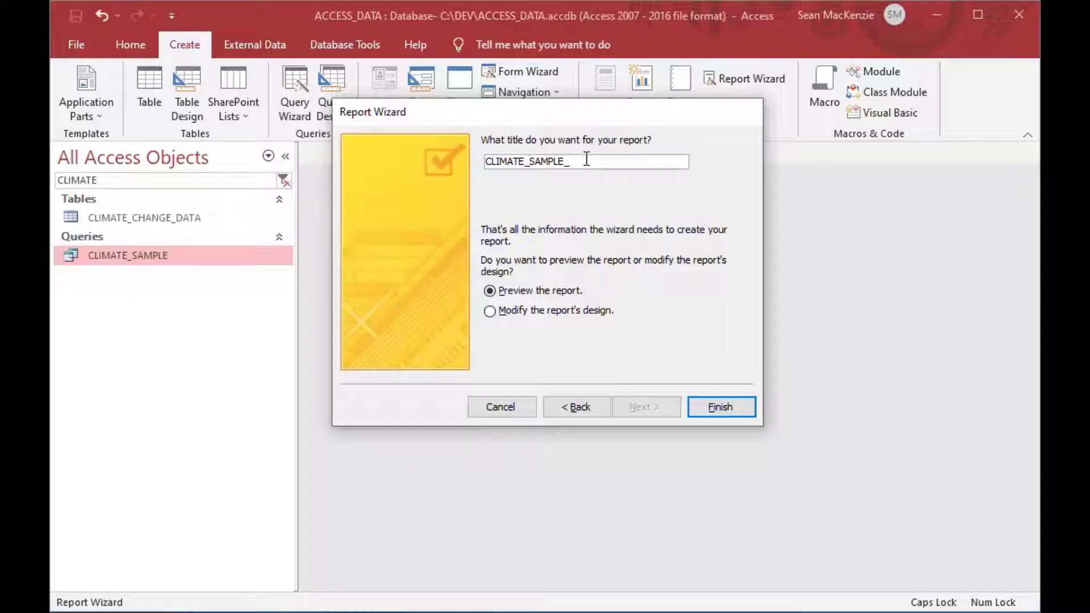
{"action": "type", "text": "_REPORT_WZ"}
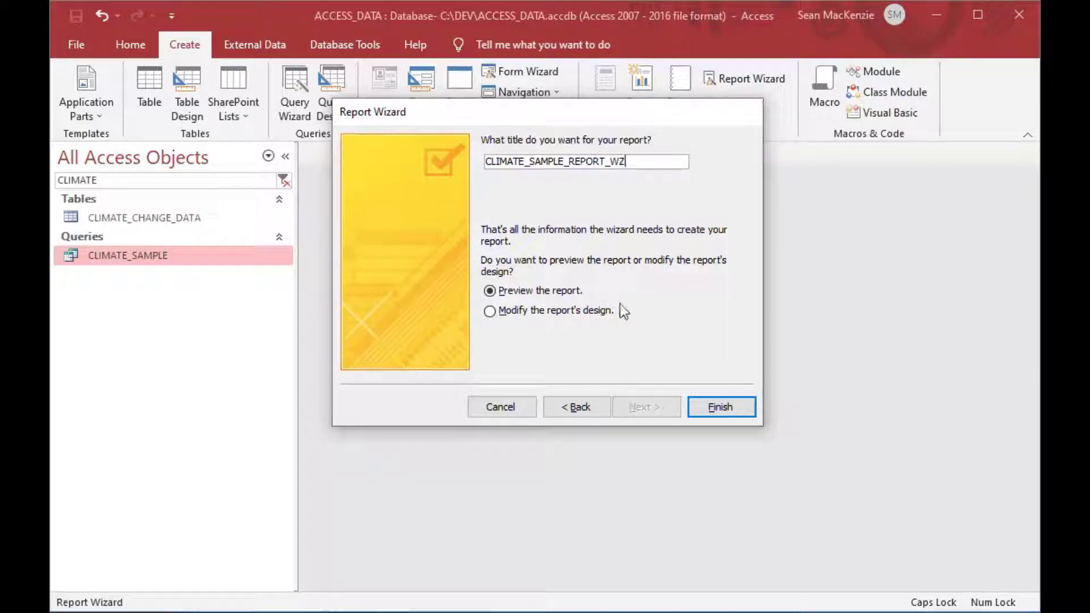
{"action": "left_click", "coordinate": [721, 407]}
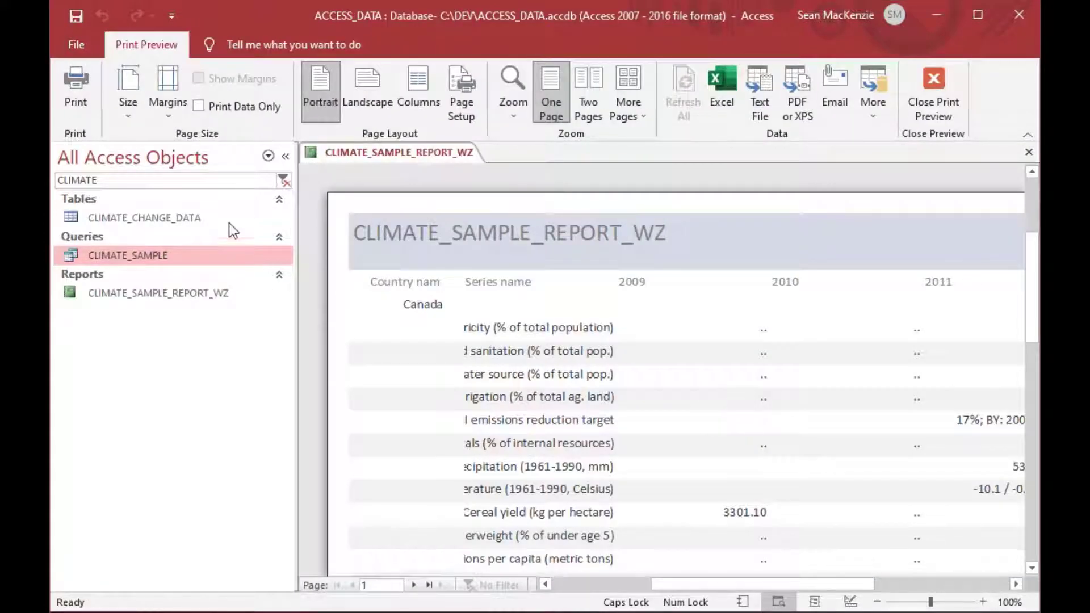
- Collapse the list of database objects and look through the first page of the report preview
{"action": "left_click", "coordinate": [285, 155]}
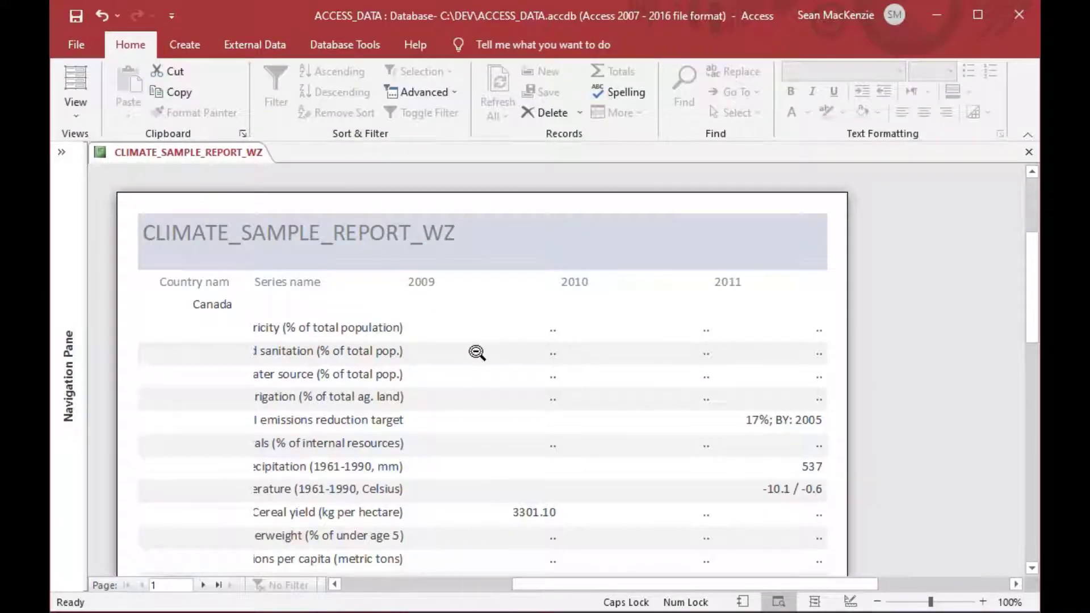
{"action": "scroll", "coordinate": [475, 353], "scroll_direction": "down", "scroll_amount": 2}
{"action": "scroll", "coordinate": [476, 353], "scroll_direction": "down", "scroll_amount": 10}
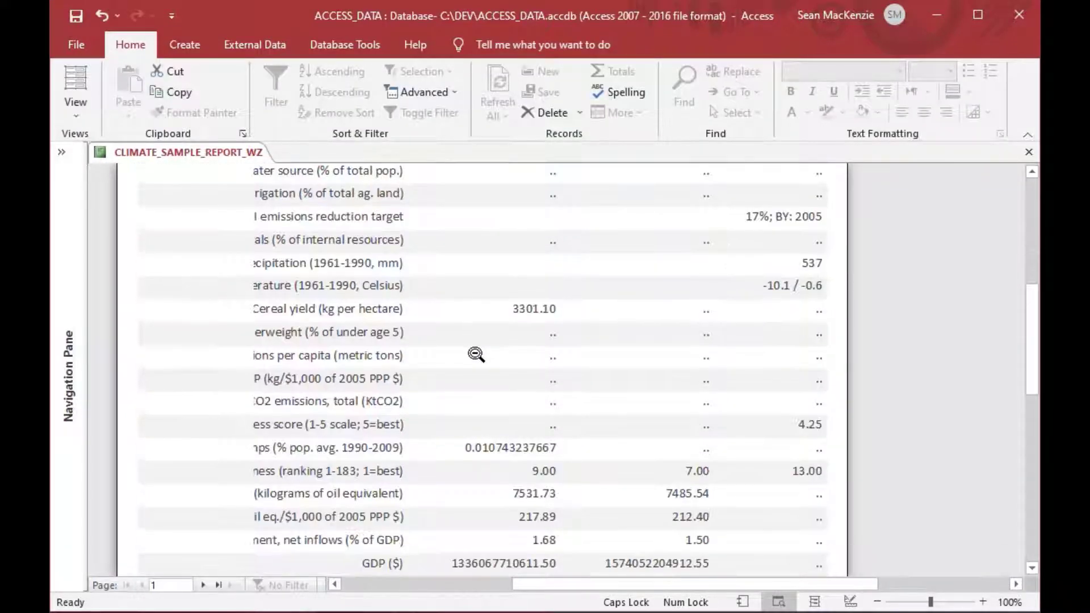
{"action": "scroll", "coordinate": [478, 354], "scroll_direction": "down", "scroll_amount": 13}
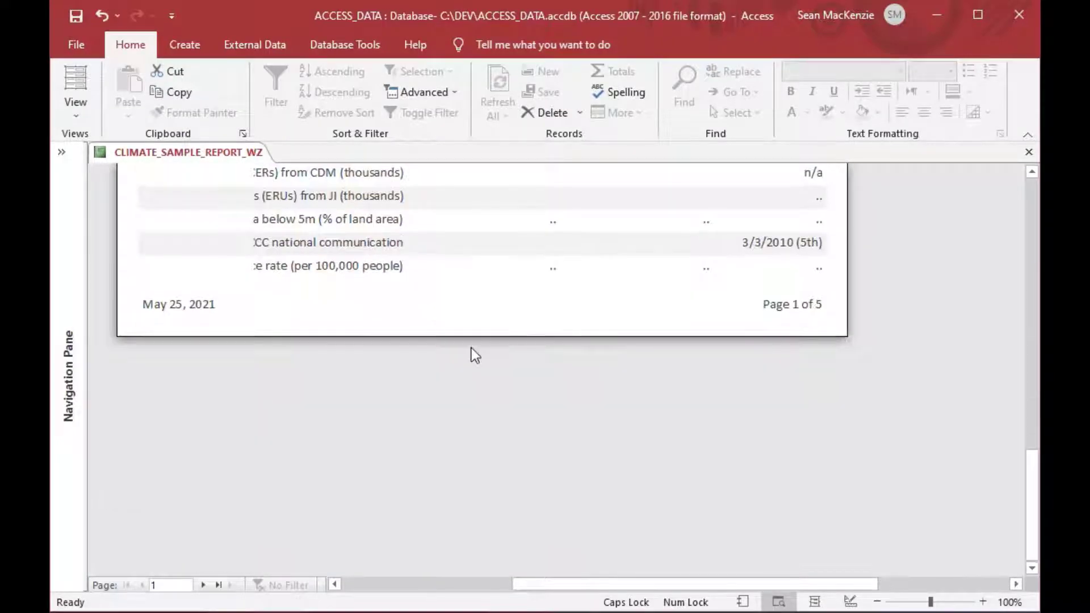
{"action": "scroll", "coordinate": [471, 356], "scroll_direction": "up", "scroll_amount": 4}
{"action": "scroll", "coordinate": [479, 354], "scroll_direction": "up", "scroll_amount": 20}
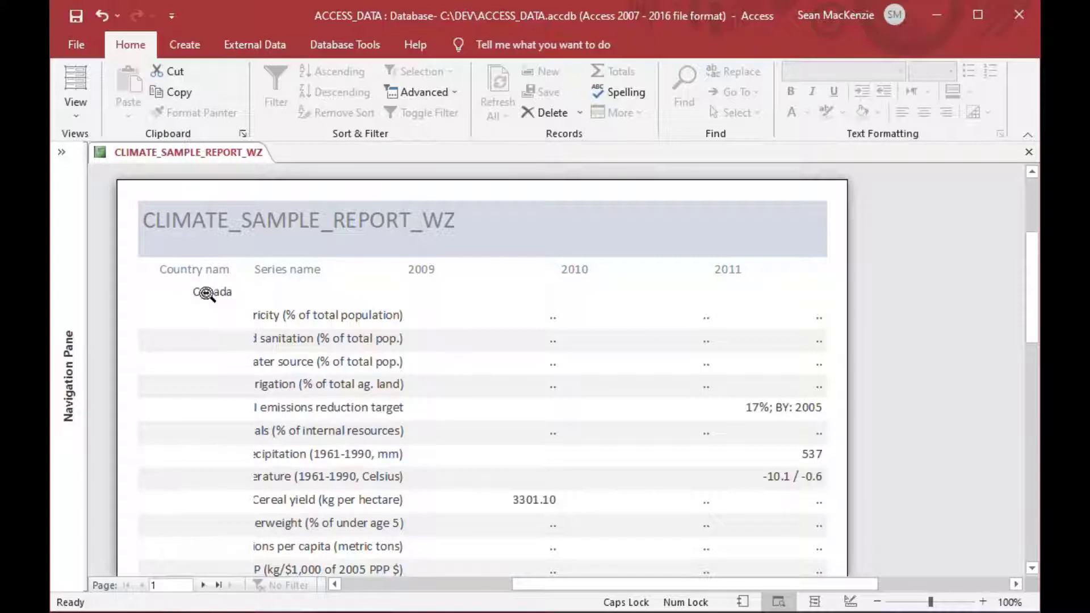
- Look through pages 2 to 4 of the report preview, checking where the Norway and Spain groups begin
{"action": "left_click", "coordinate": [285, 497]}
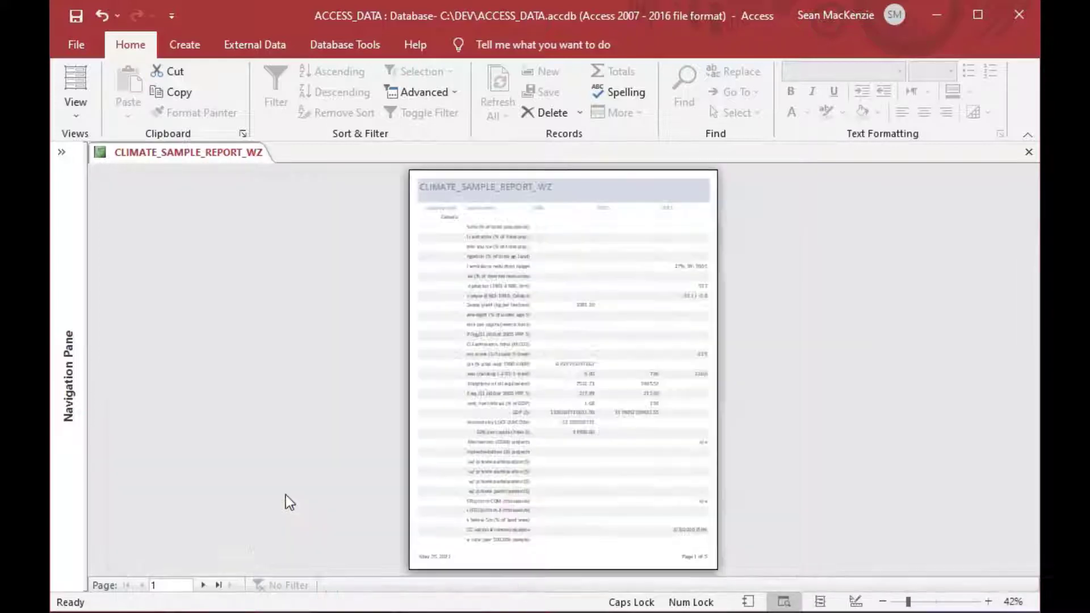
{"action": "left_click", "coordinate": [203, 585]}
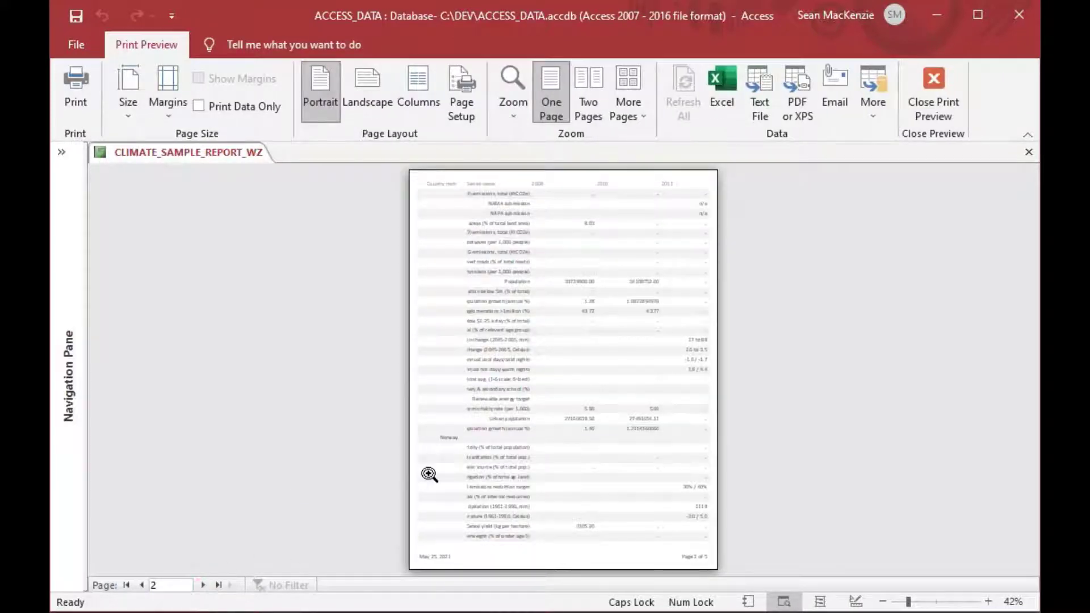
{"action": "left_click", "coordinate": [458, 440]}
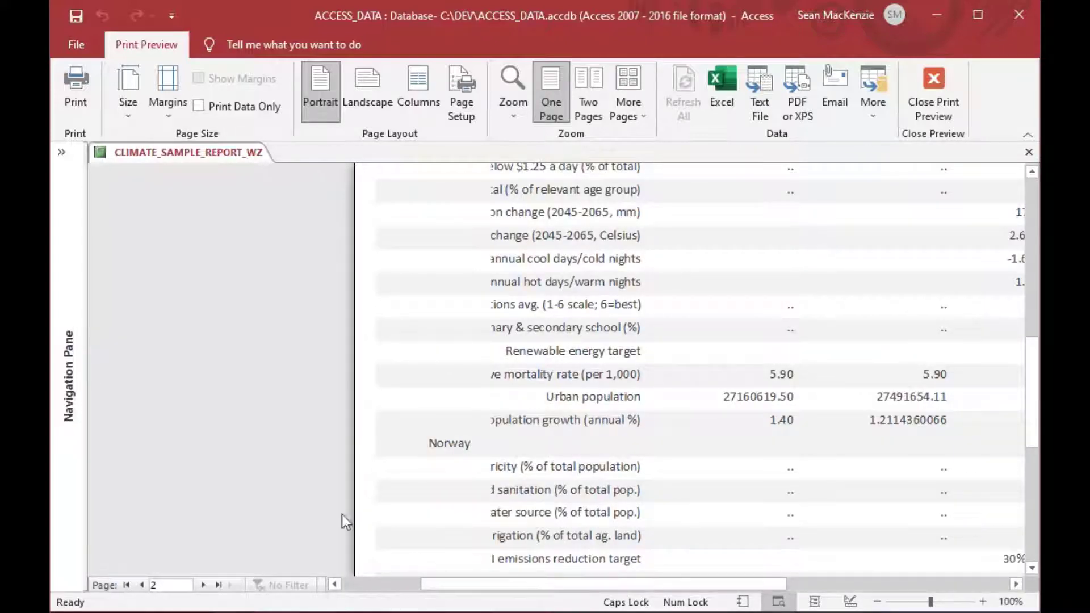
{"action": "left_click", "coordinate": [208, 584]}
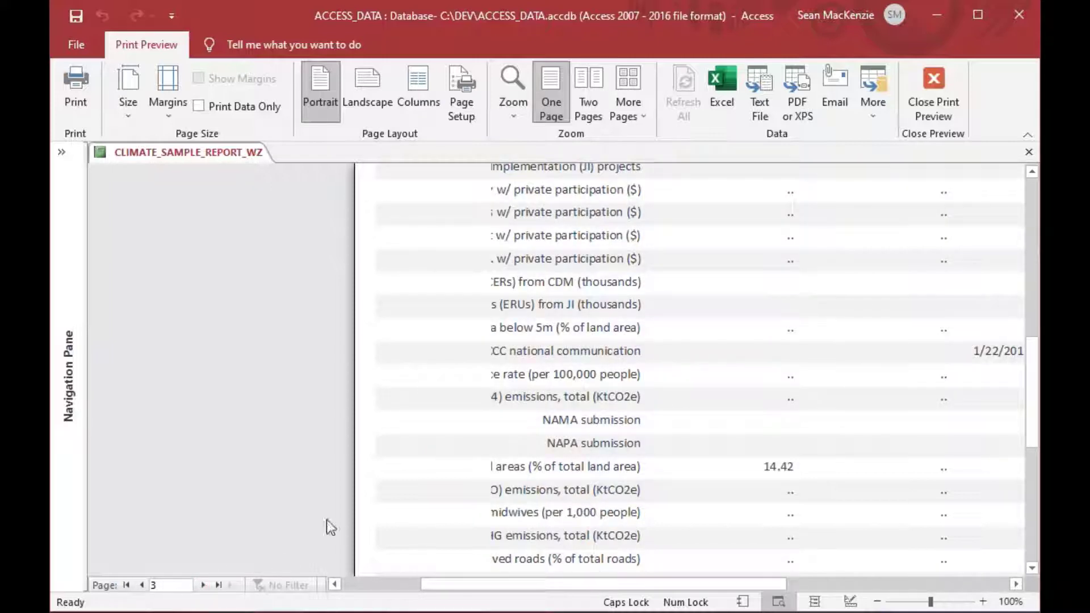
{"action": "left_click", "coordinate": [495, 429]}
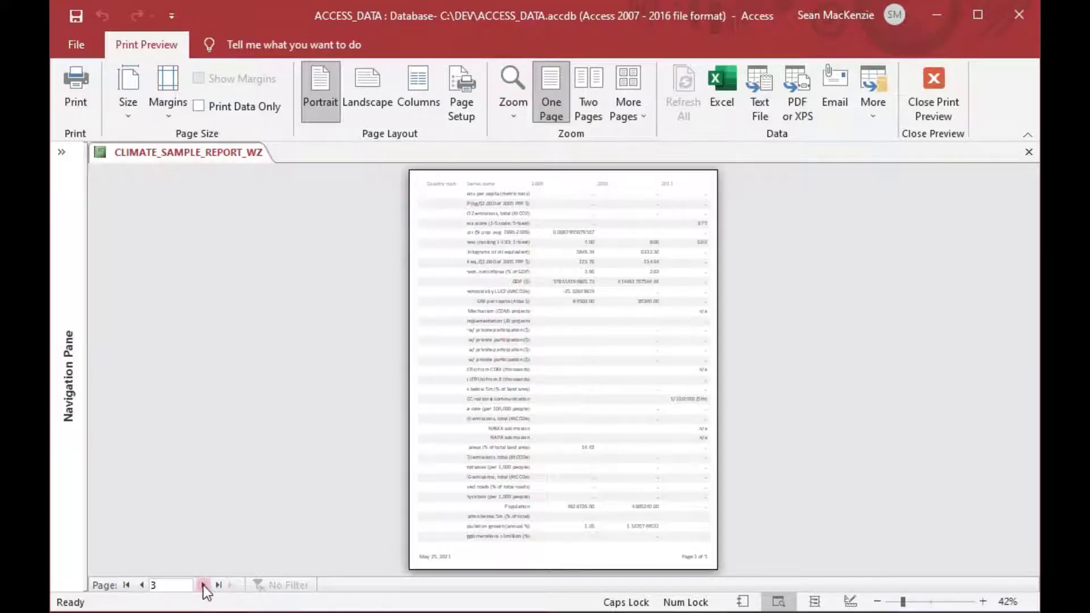
{"action": "left_click", "coordinate": [203, 585]}
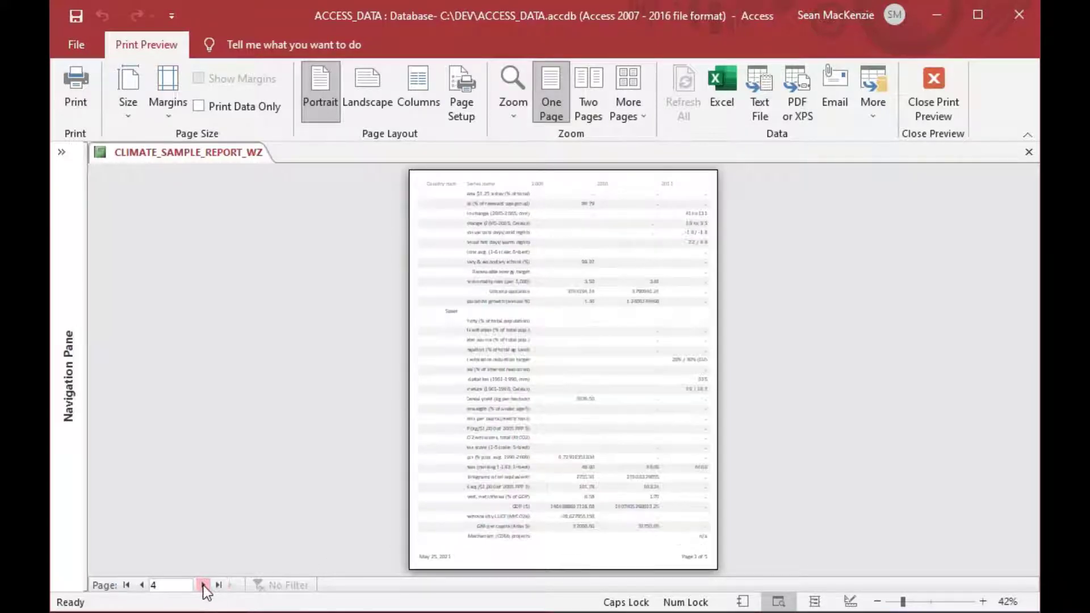
{"action": "left_click", "coordinate": [455, 312]}
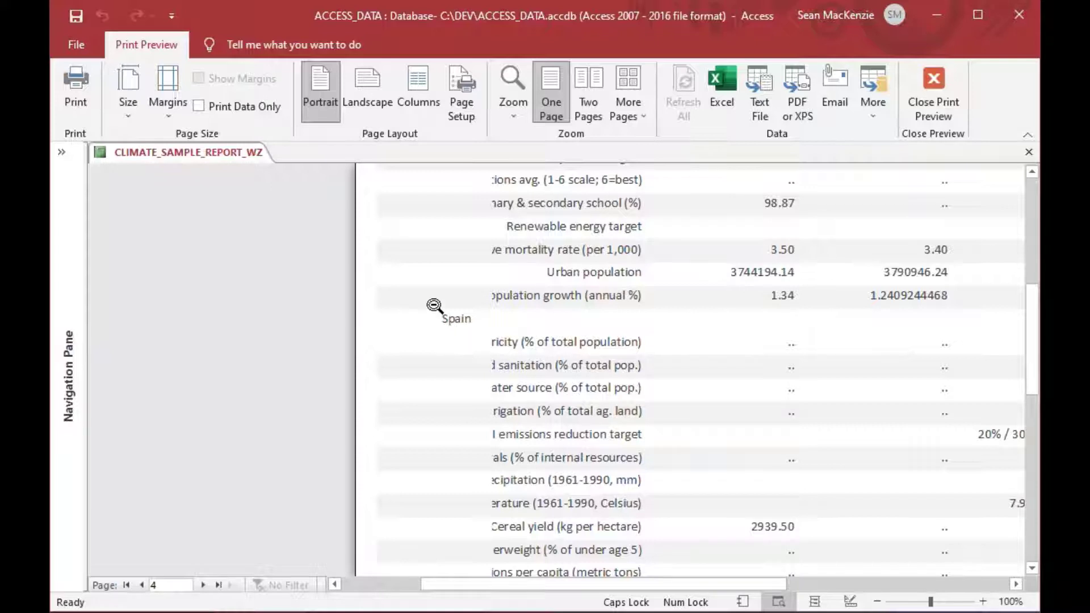
- Open the report in Design view and increase the height of the Country name Header section slightly
{"action": "right_click", "coordinate": [195, 151]}
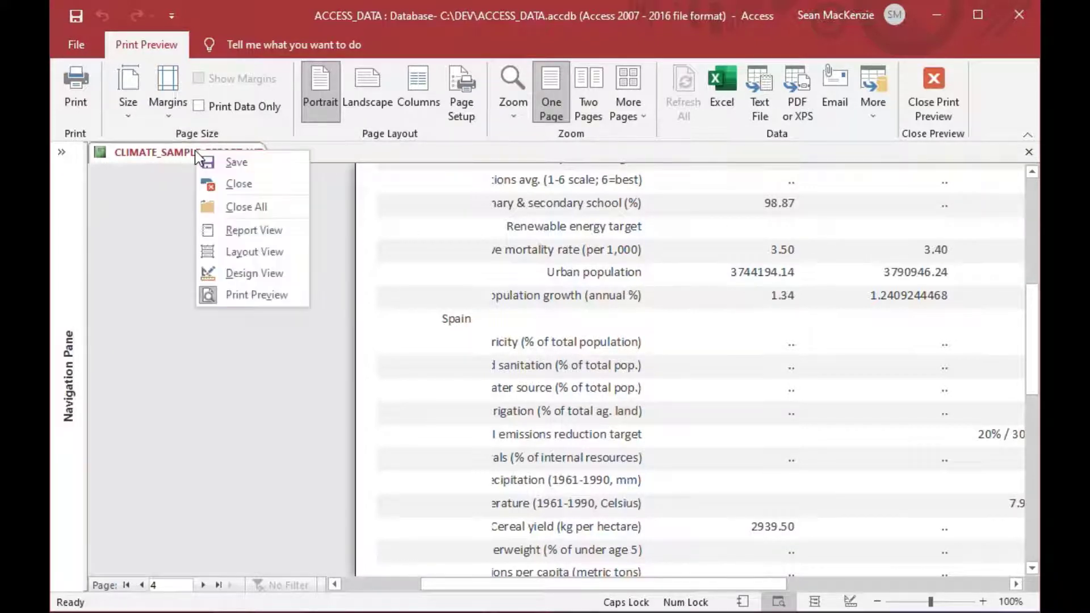
{"action": "left_click", "coordinate": [253, 274]}
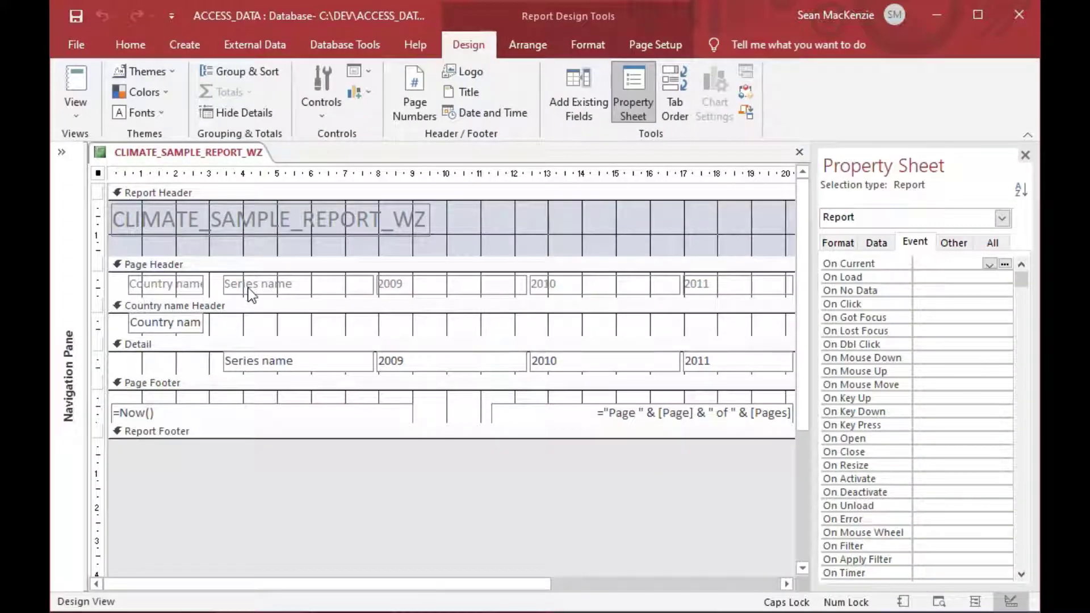
{"action": "left_click", "coordinate": [258, 335]}
{"action": "left_click_drag", "start_coordinate": [257, 335], "coordinate": [257, 350]}
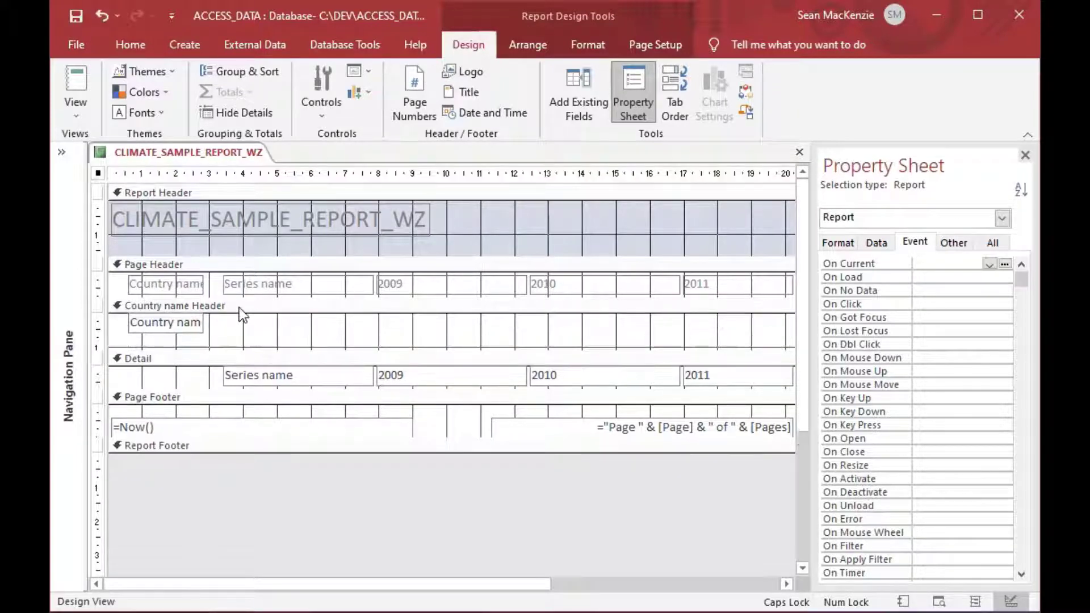
- Enlarge the Country name text box in the group header, extending it to about the 7.5 mark on the ruler and making it taller
{"action": "left_click", "coordinate": [240, 308]}
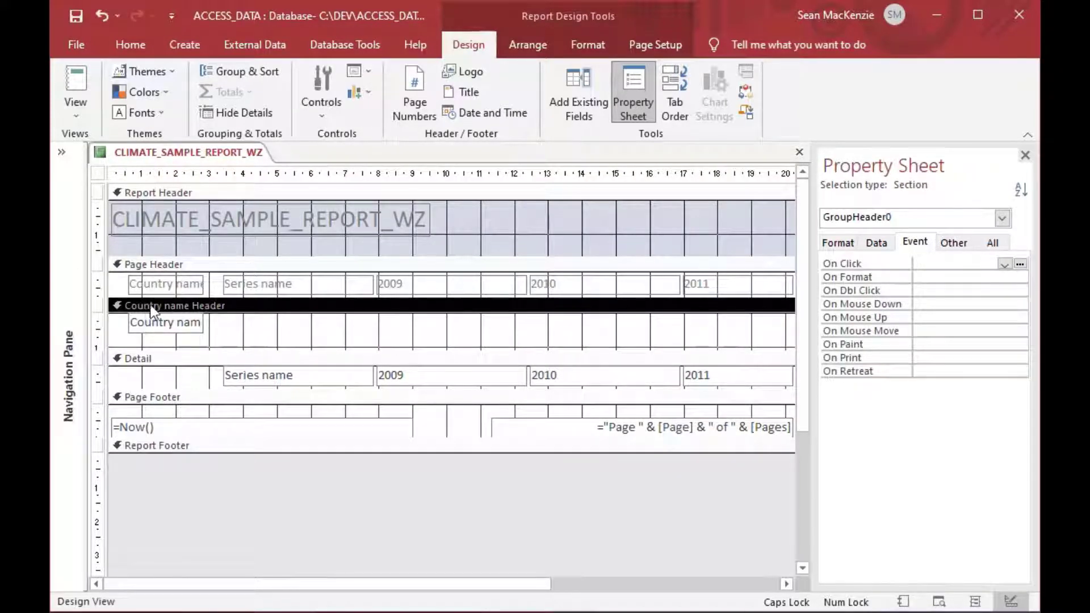
{"action": "left_click", "coordinate": [193, 322]}
{"action": "left_click", "coordinate": [211, 335]}
{"action": "left_click", "coordinate": [203, 328]}
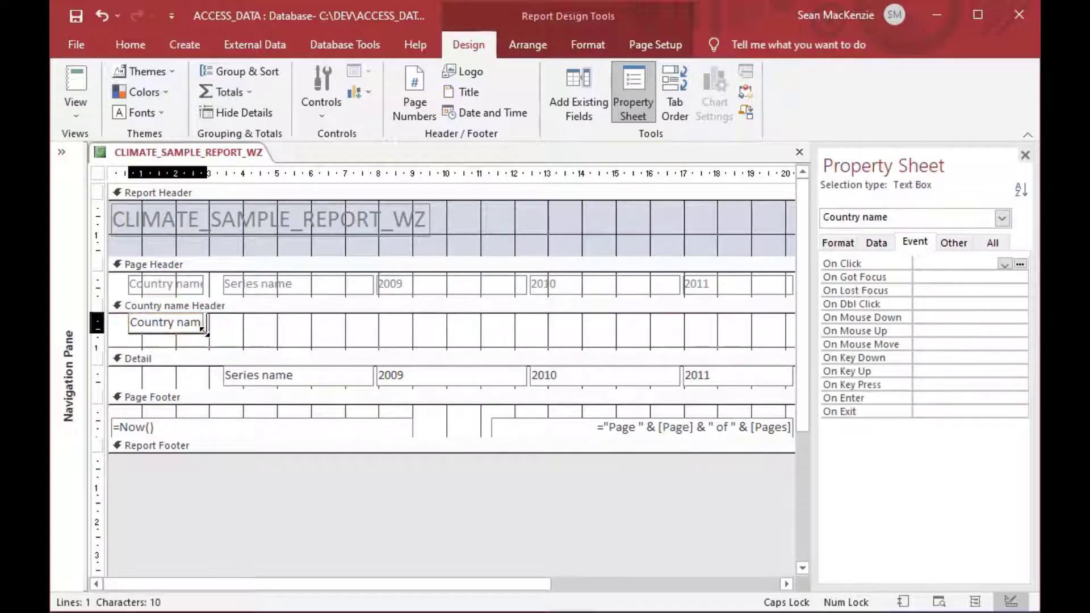
{"action": "left_click_drag", "start_coordinate": [203, 331], "coordinate": [361, 340]}
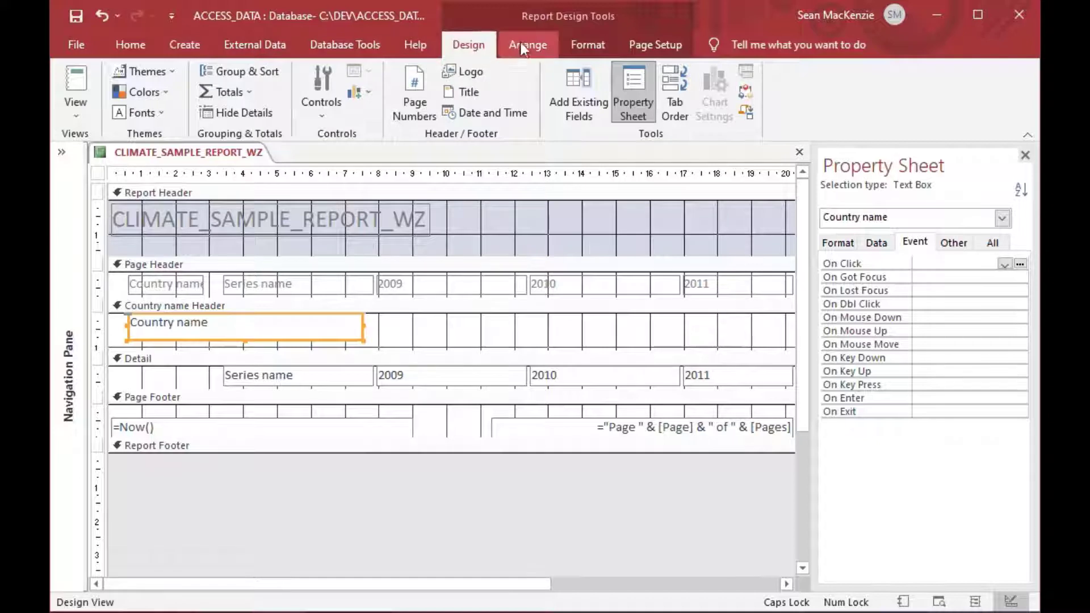
- Format the Country name text box in the group header with font size 14 and bold
{"action": "left_click", "coordinate": [584, 40]}
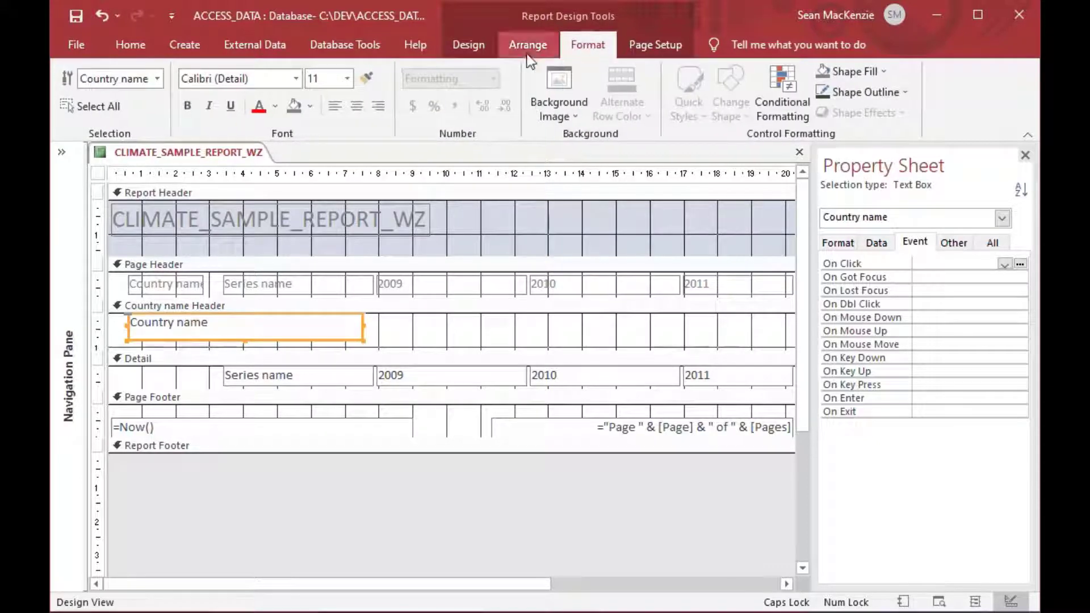
{"action": "left_click", "coordinate": [352, 79]}
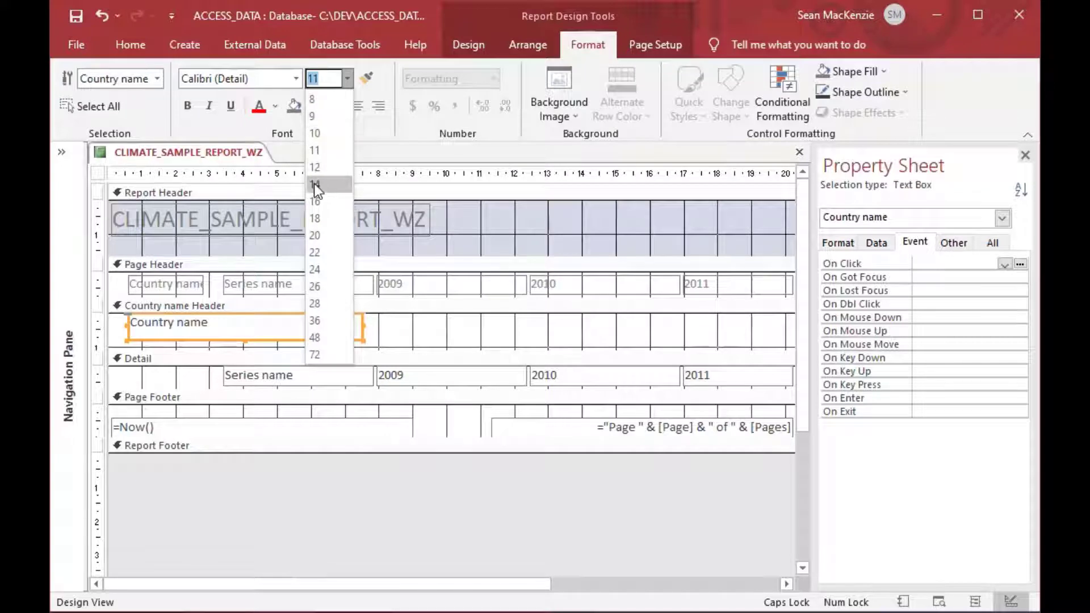
{"action": "left_click", "coordinate": [314, 183]}
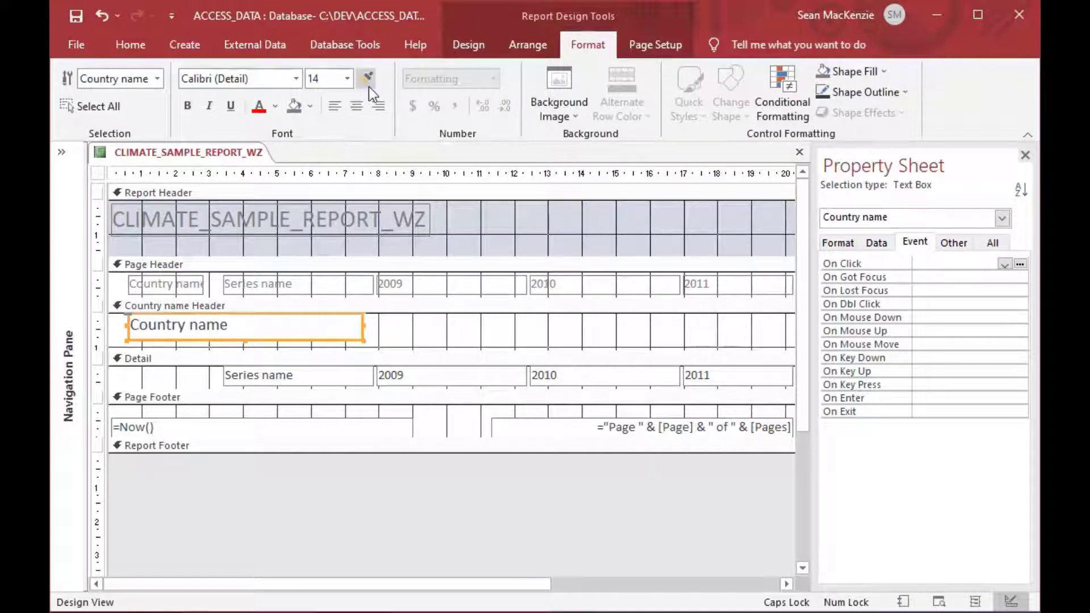
{"action": "left_click", "coordinate": [189, 105]}
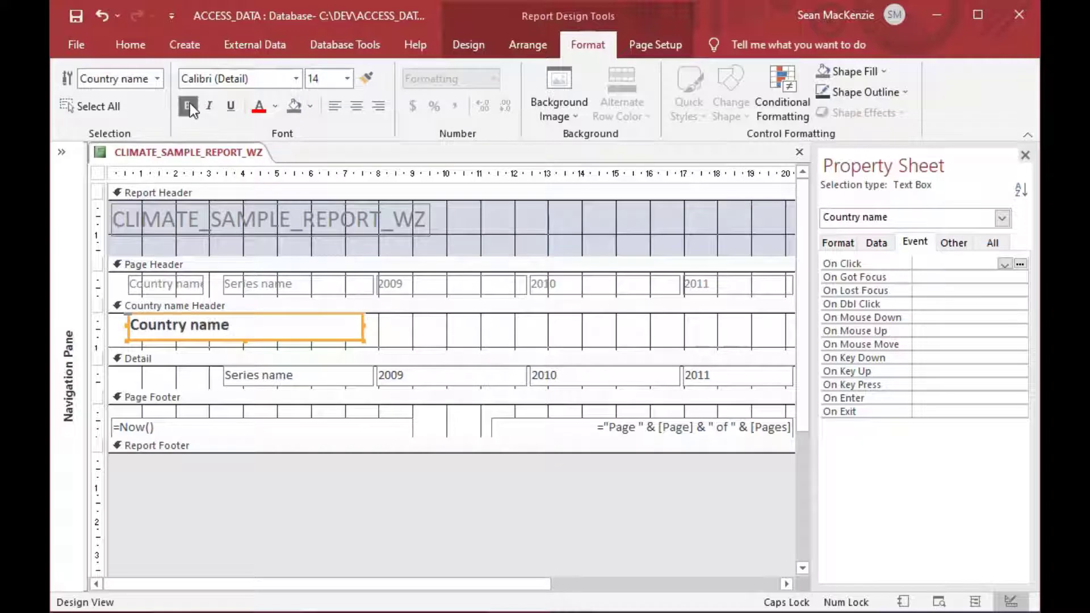
{"action": "left_click", "coordinate": [419, 336]}
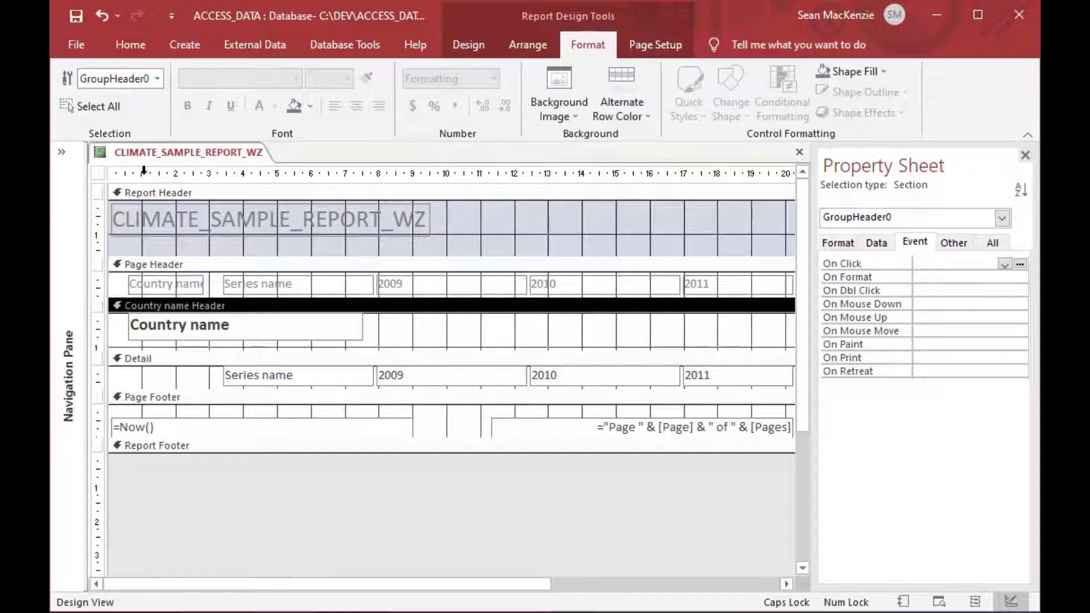
- Show the report in Print Preview and view its whole first page to check the country heading
{"action": "right_click", "coordinate": [166, 154]}
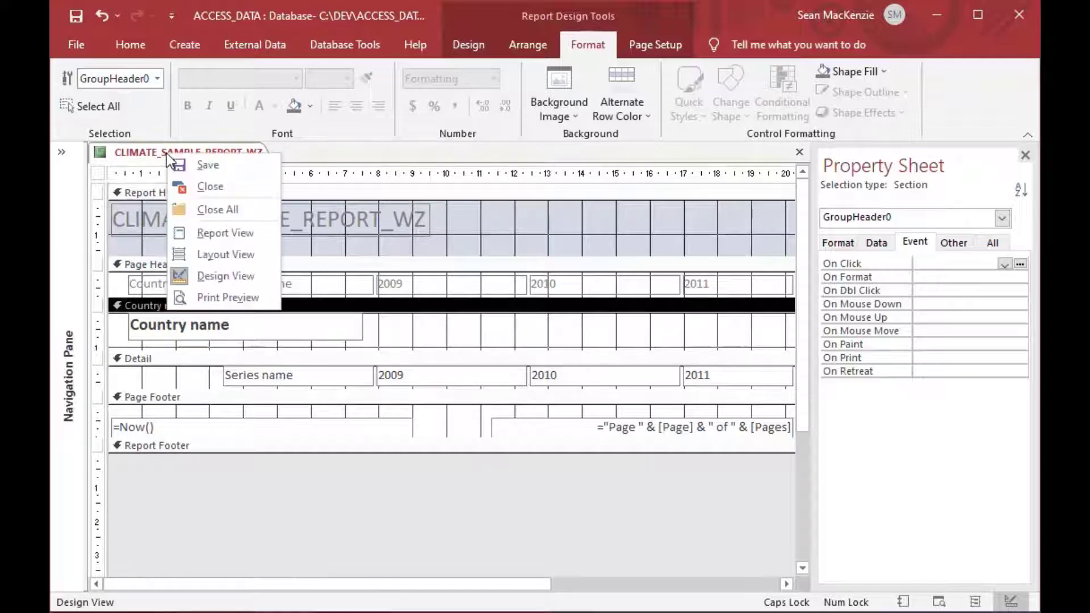
{"action": "left_click", "coordinate": [160, 151]}
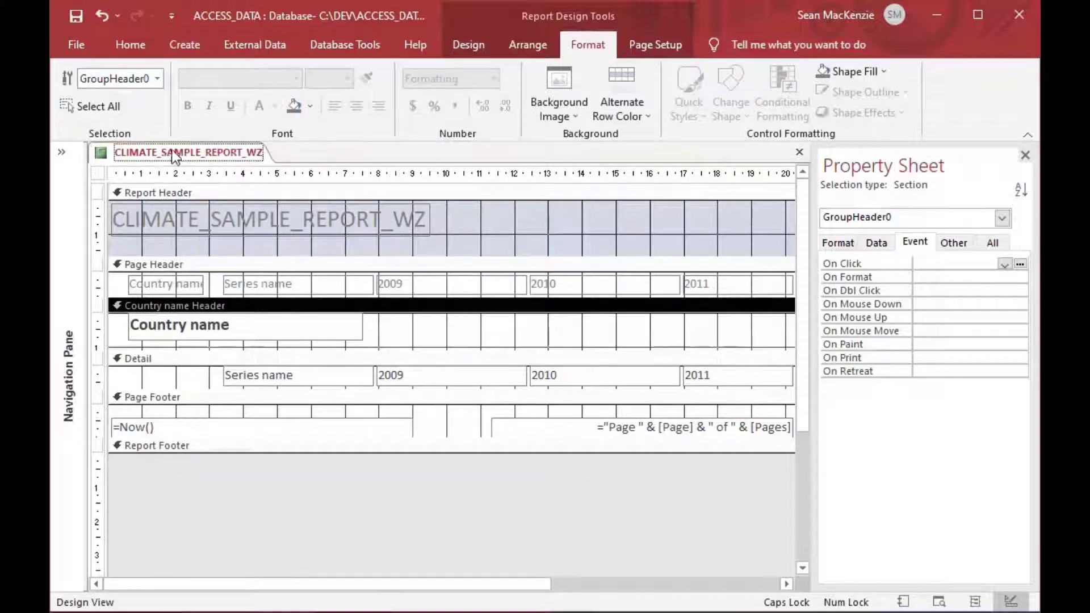
{"action": "left_click", "coordinate": [476, 51]}
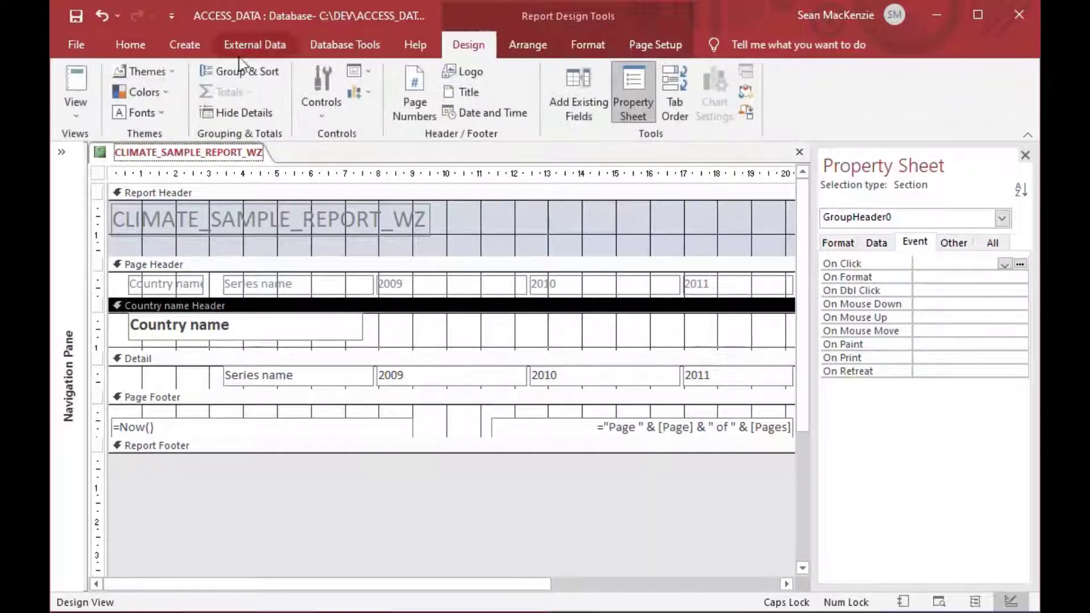
{"action": "left_click", "coordinate": [73, 115]}
{"action": "left_click", "coordinate": [104, 187]}
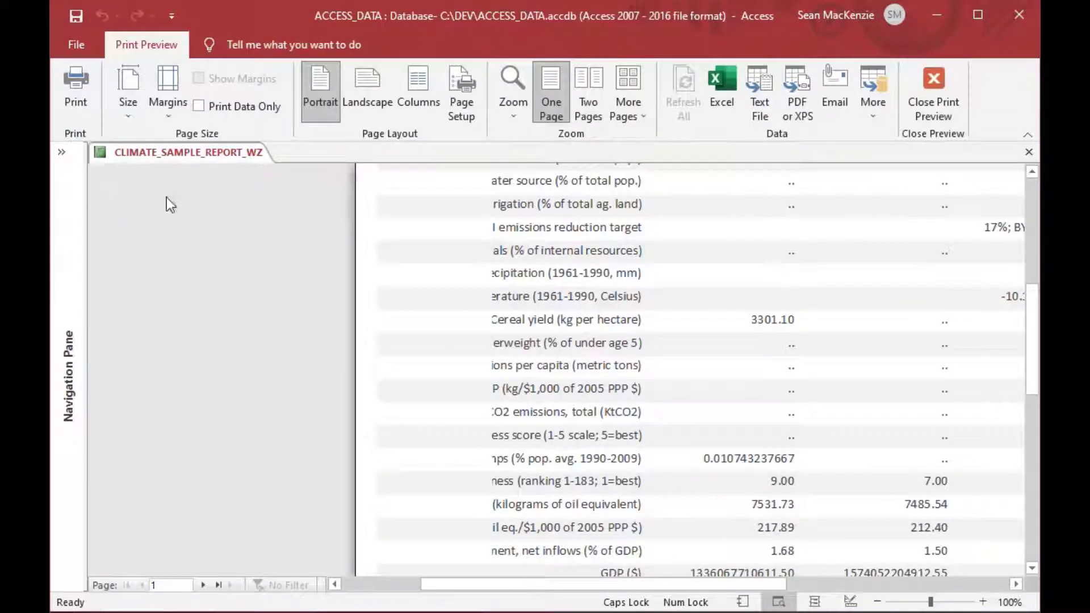
{"action": "left_click", "coordinate": [535, 325]}
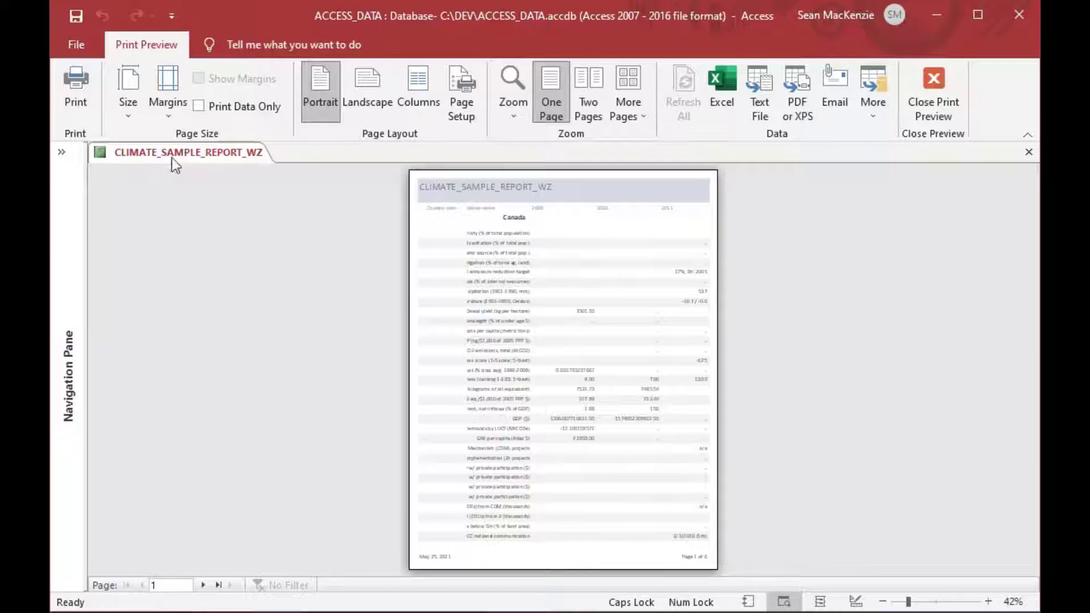
- Return to Design view and left-align the Country name text box in the group header
{"action": "right_click", "coordinate": [201, 156]}
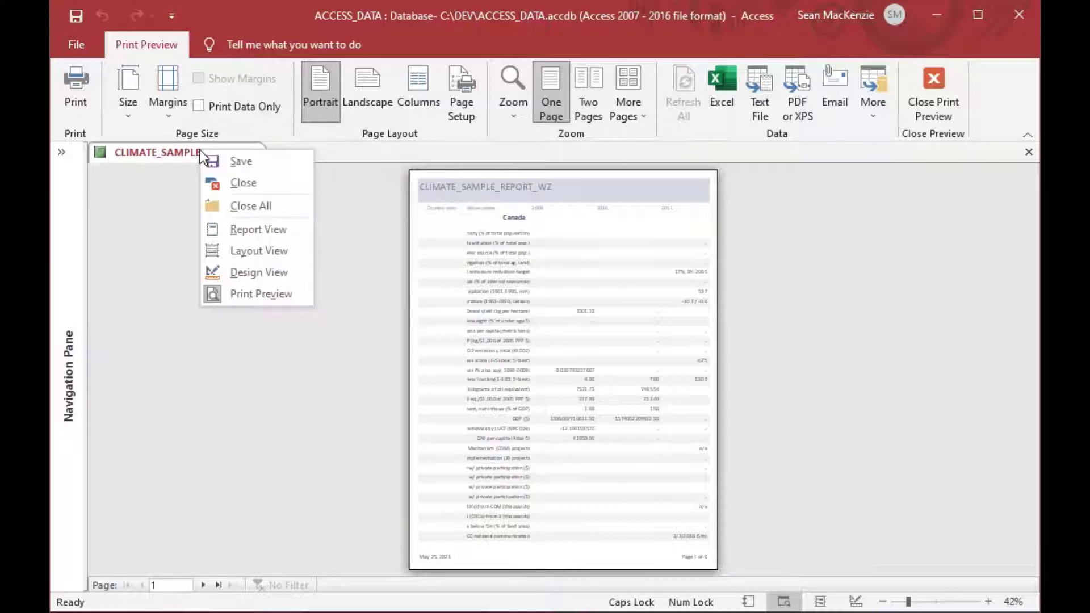
{"action": "left_click", "coordinate": [251, 270]}
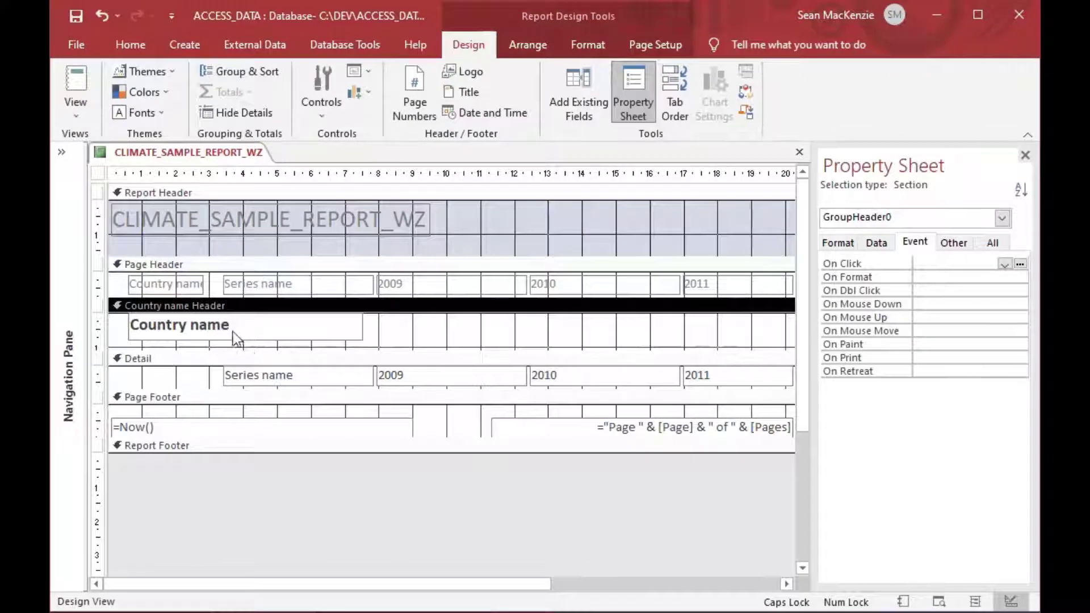
{"action": "left_click", "coordinate": [235, 332]}
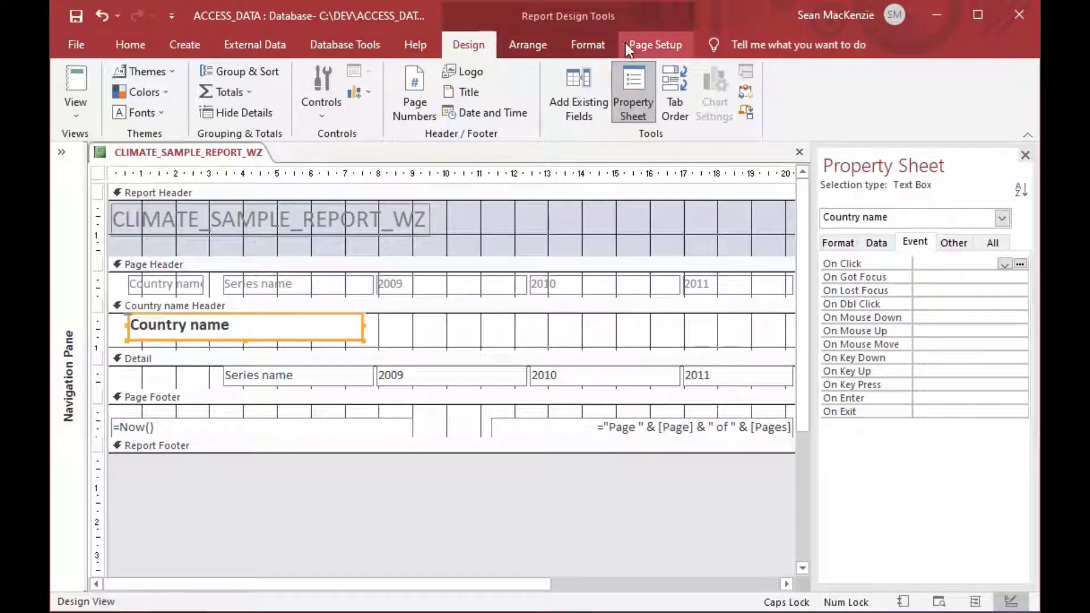
{"action": "left_click", "coordinate": [595, 46]}
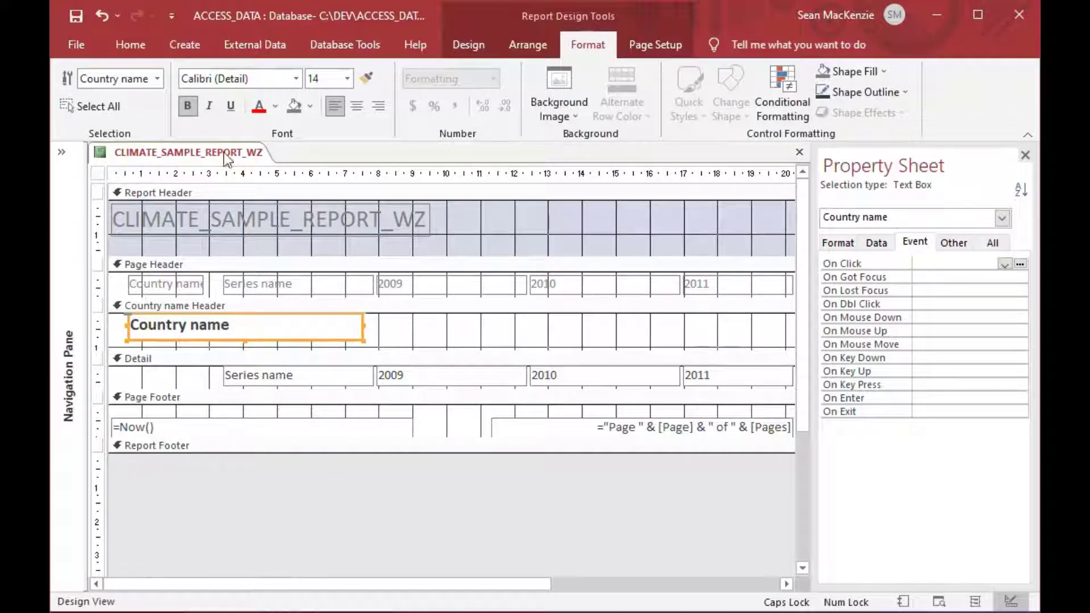
- Preview the report again and zoom in on the Canada heading to check its alignment
{"action": "left_click", "coordinate": [468, 44]}
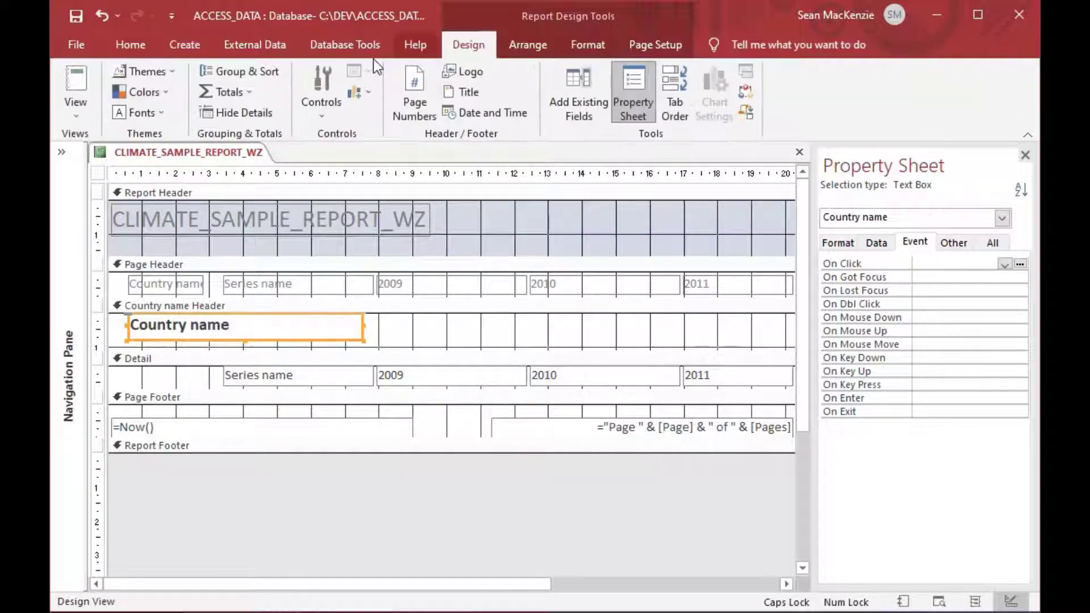
{"action": "left_click", "coordinate": [80, 111]}
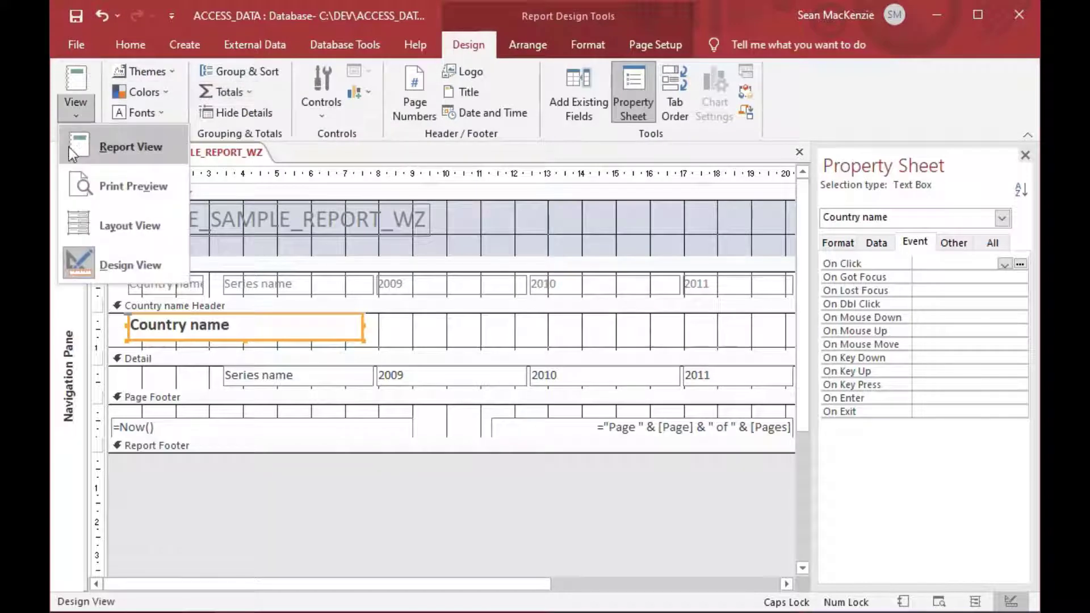
{"action": "left_click", "coordinate": [93, 179]}
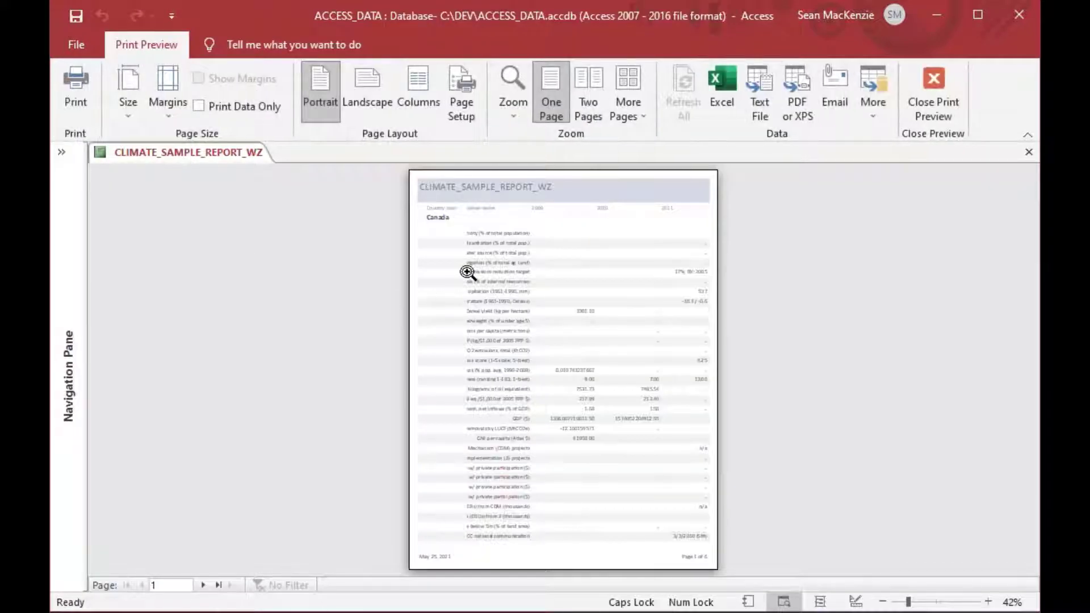
{"action": "left_click", "coordinate": [454, 220]}
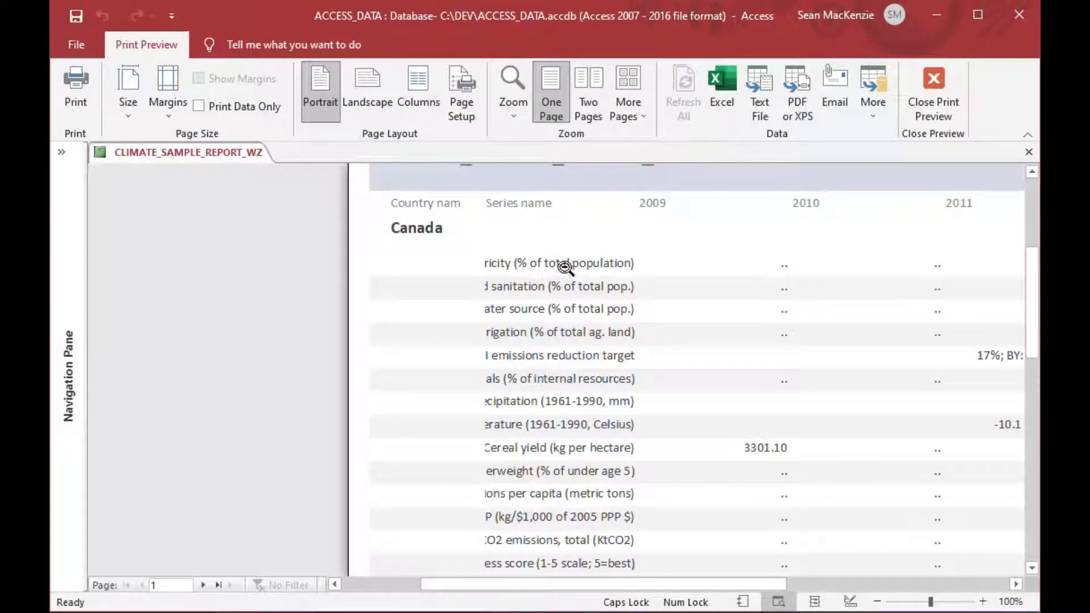
- Return to Design view and widen the Detail section's Series name text box by extending its left edge to about the 1 mark on the ruler
{"action": "right_click", "coordinate": [164, 150]}
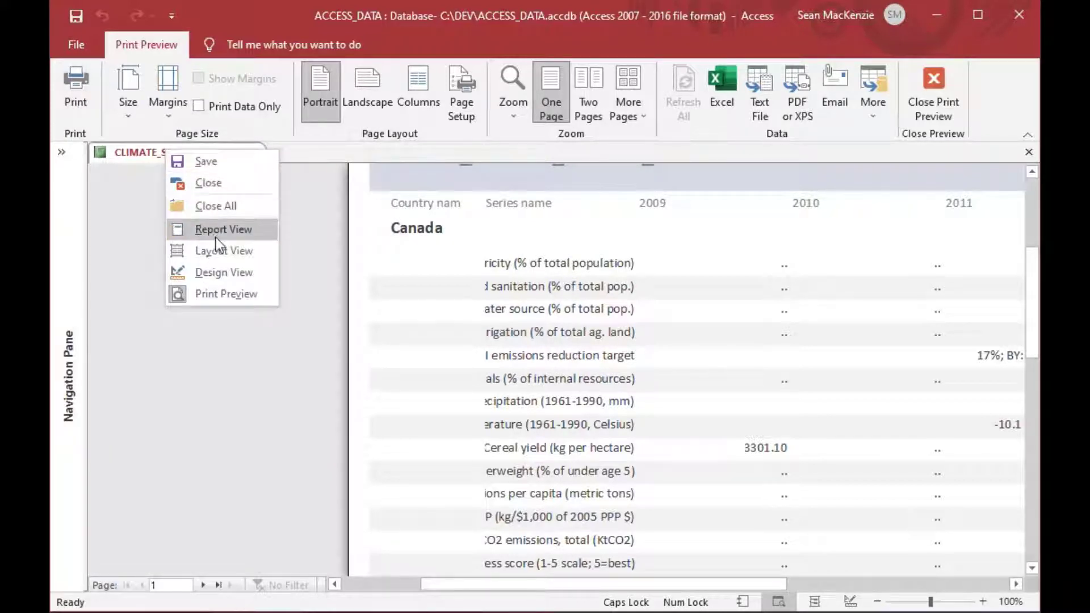
{"action": "left_click", "coordinate": [220, 273]}
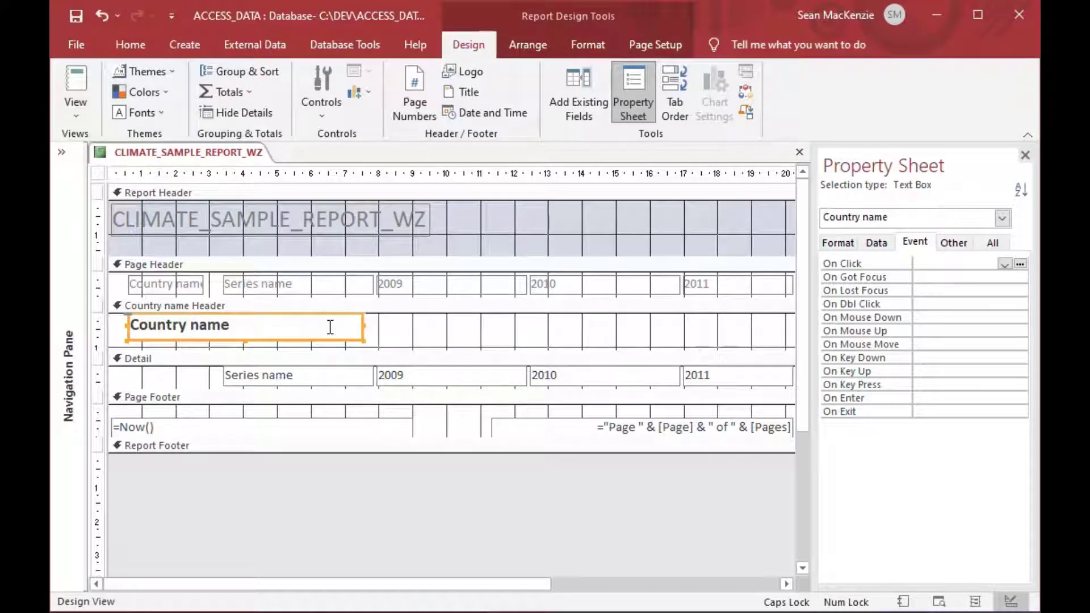
{"action": "left_click", "coordinate": [294, 378]}
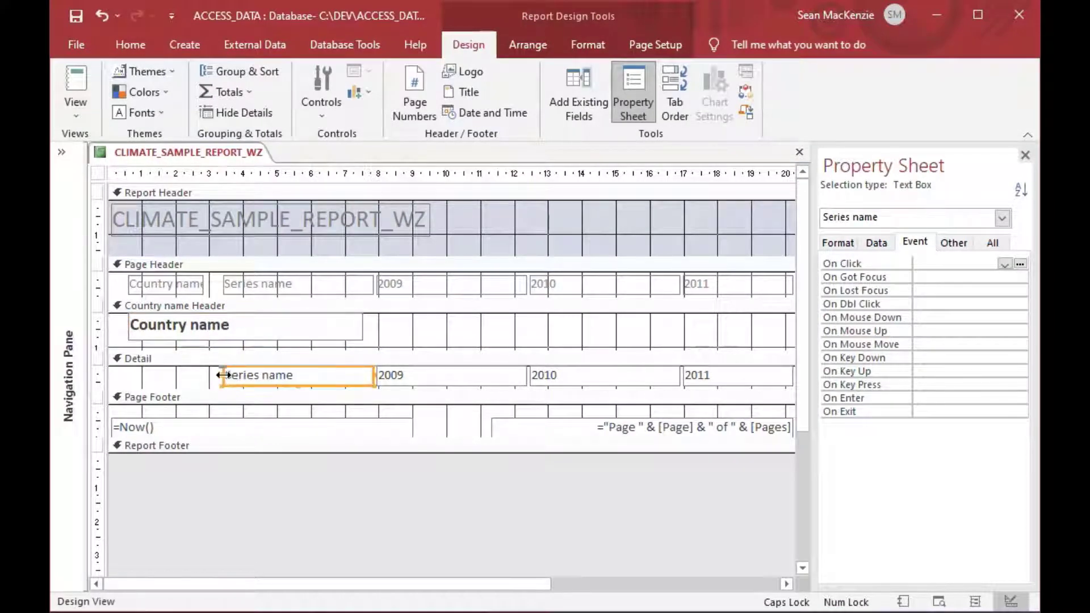
{"action": "left_click_drag", "start_coordinate": [224, 375], "coordinate": [203, 371]}
{"action": "left_click_drag", "start_coordinate": [169, 370], "coordinate": [142, 369]}
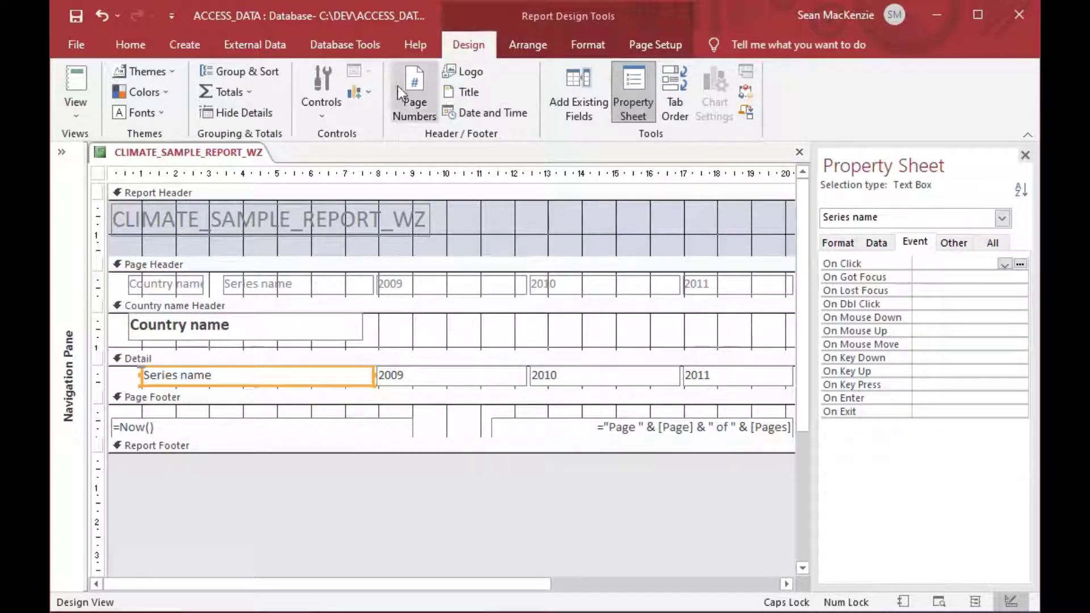
- Left-align the Detail section's Series name text box and show the report in Print Preview
{"action": "left_click", "coordinate": [585, 46]}
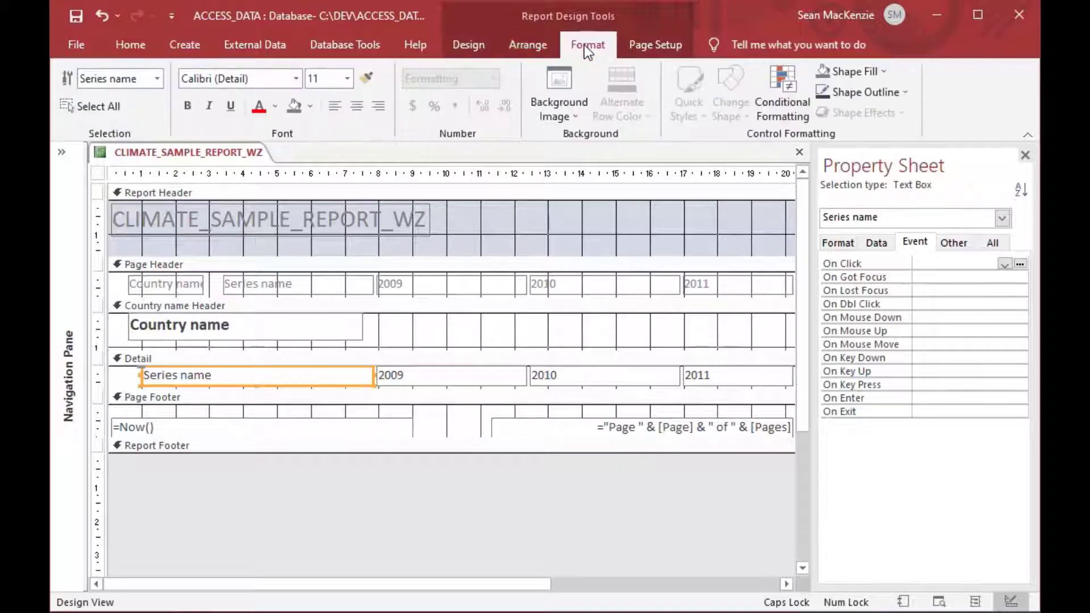
{"action": "left_click", "coordinate": [334, 104]}
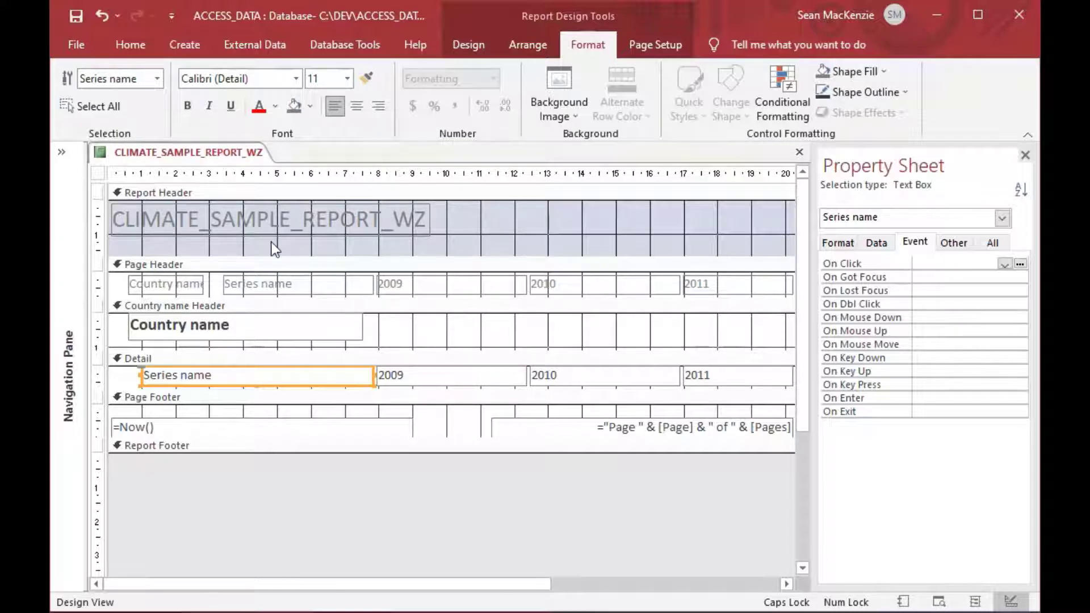
{"action": "left_click", "coordinate": [469, 45]}
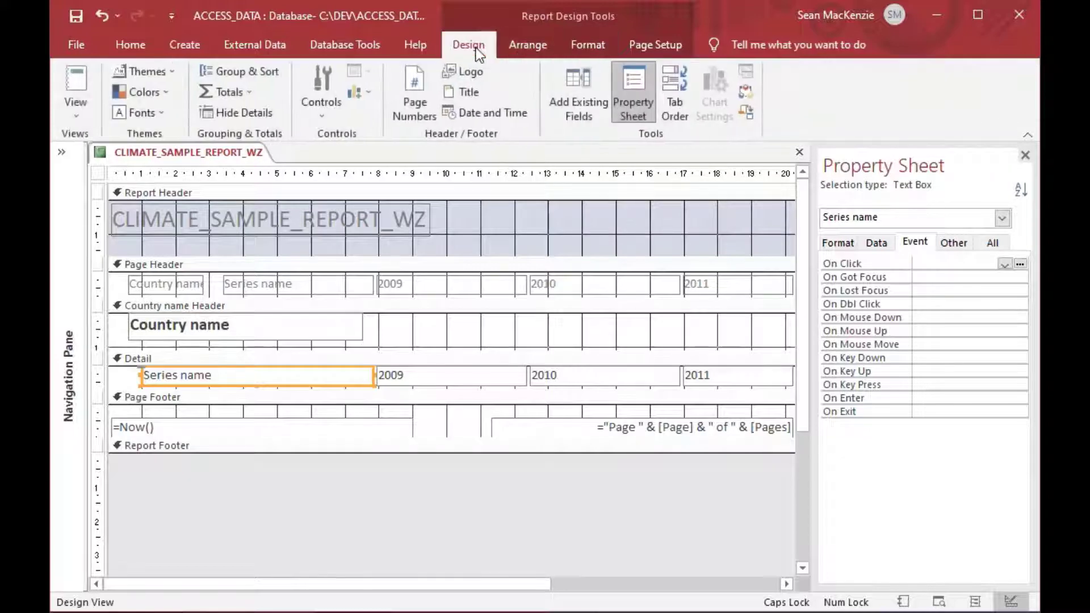
{"action": "left_click", "coordinate": [70, 112]}
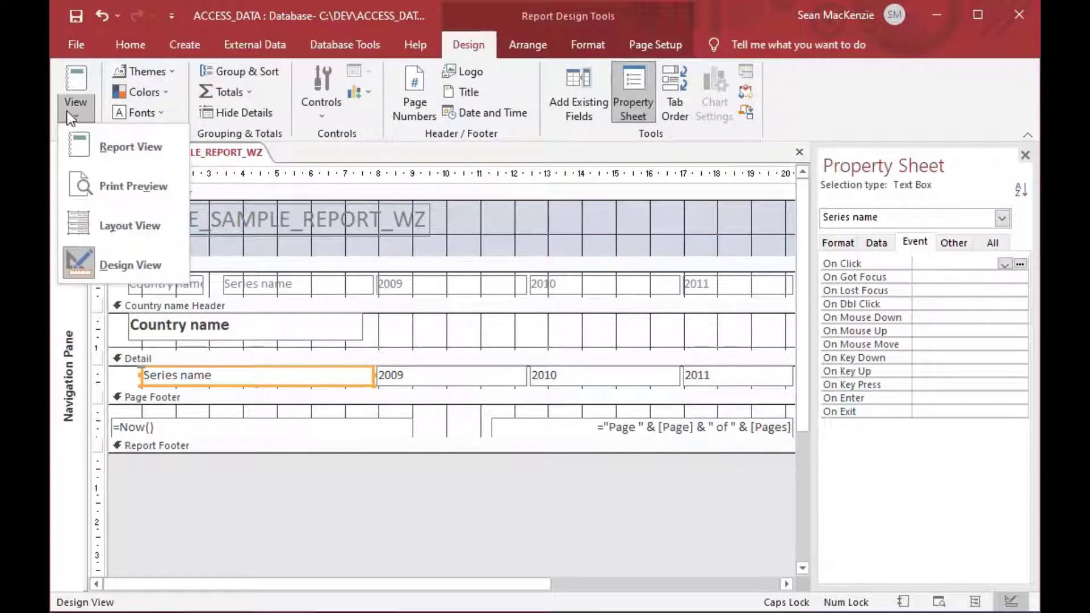
{"action": "left_click", "coordinate": [107, 186]}
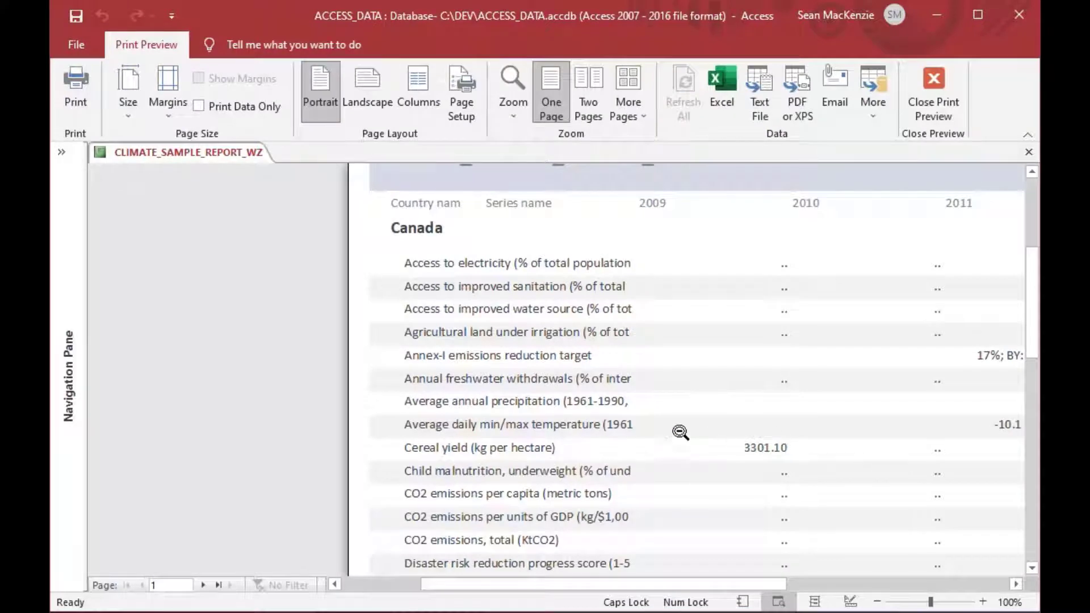
- Examine the first preview page from title to footer, checking the alignment and fit of the Canada series names and year values
{"action": "left_click", "coordinate": [616, 376]}
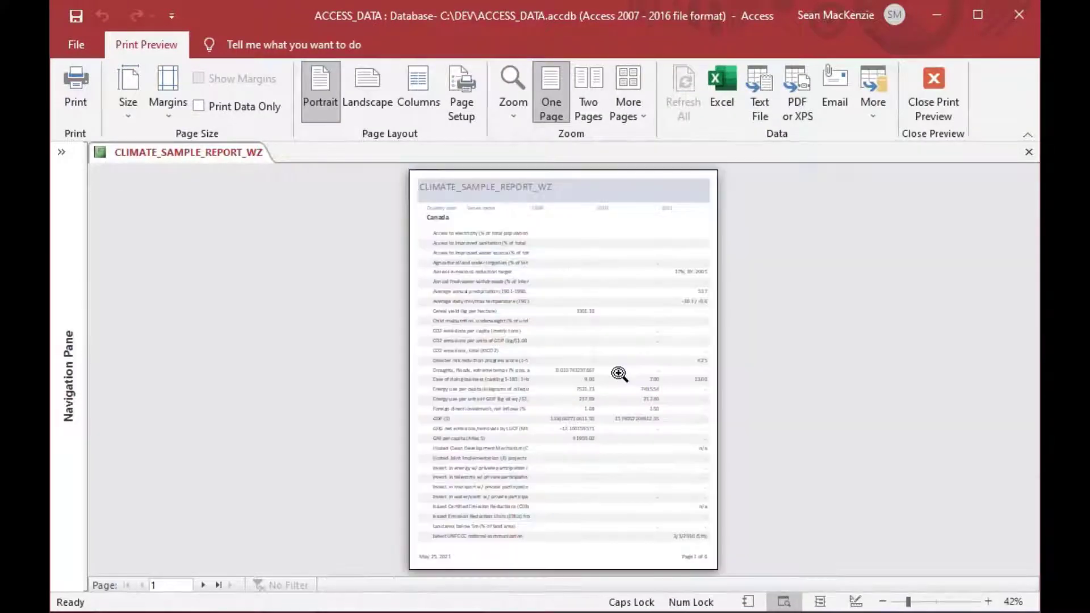
{"action": "left_click", "coordinate": [495, 241]}
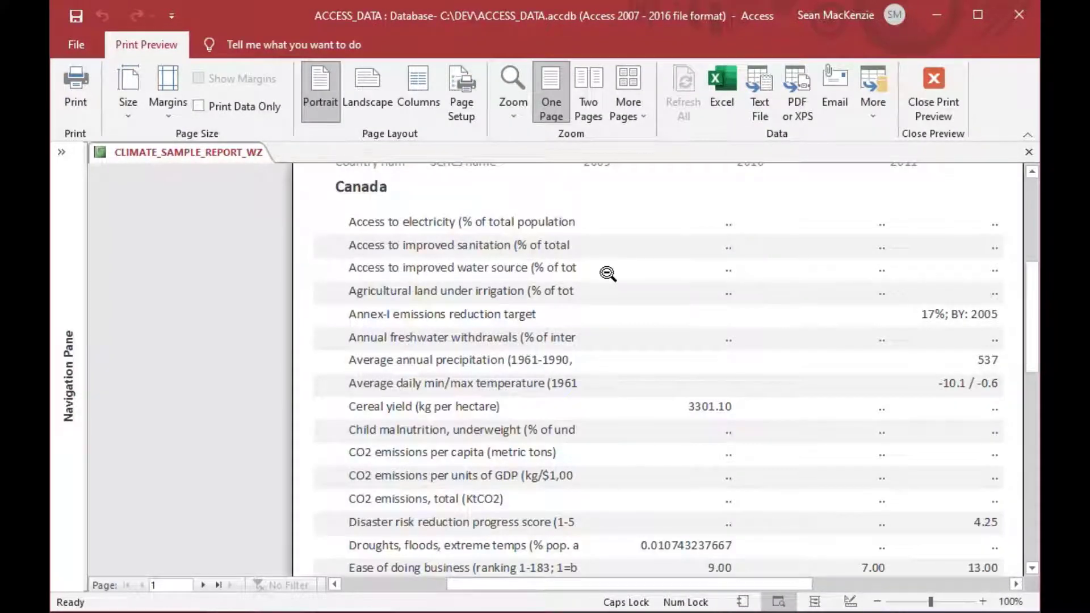
{"action": "scroll", "coordinate": [607, 274], "scroll_direction": "up", "scroll_amount": 2}
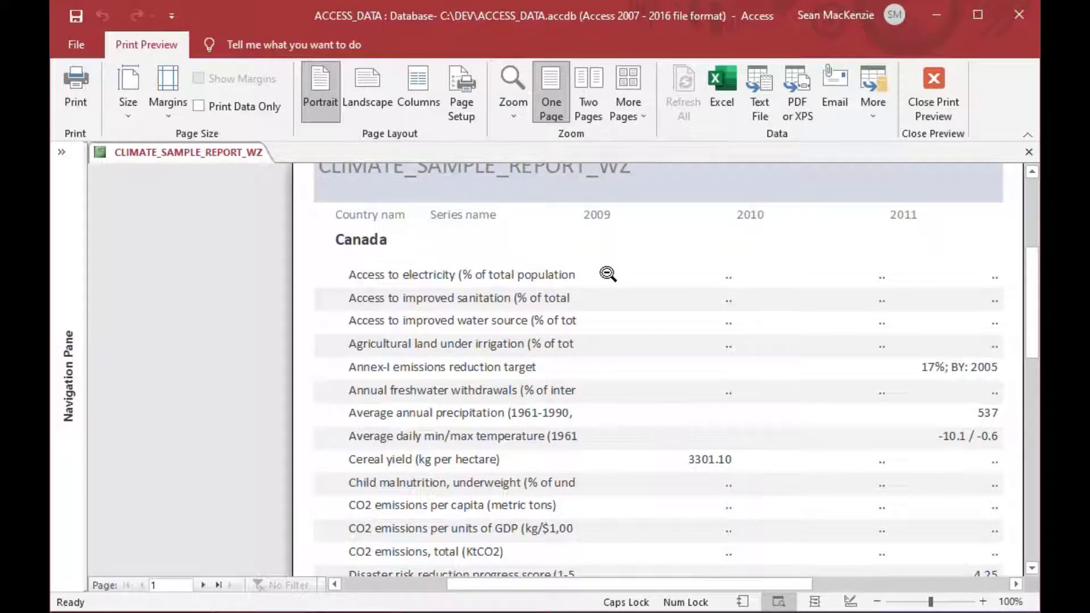
{"action": "scroll", "coordinate": [607, 274], "scroll_direction": "up", "scroll_amount": 1}
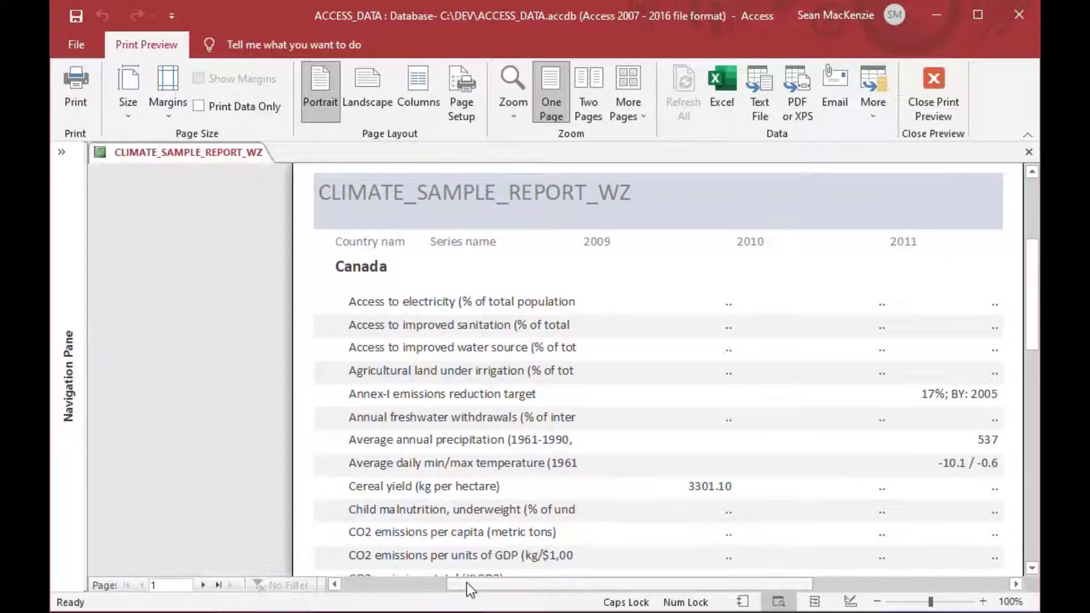
{"action": "left_click_drag", "start_coordinate": [467, 582], "coordinate": [516, 589]}
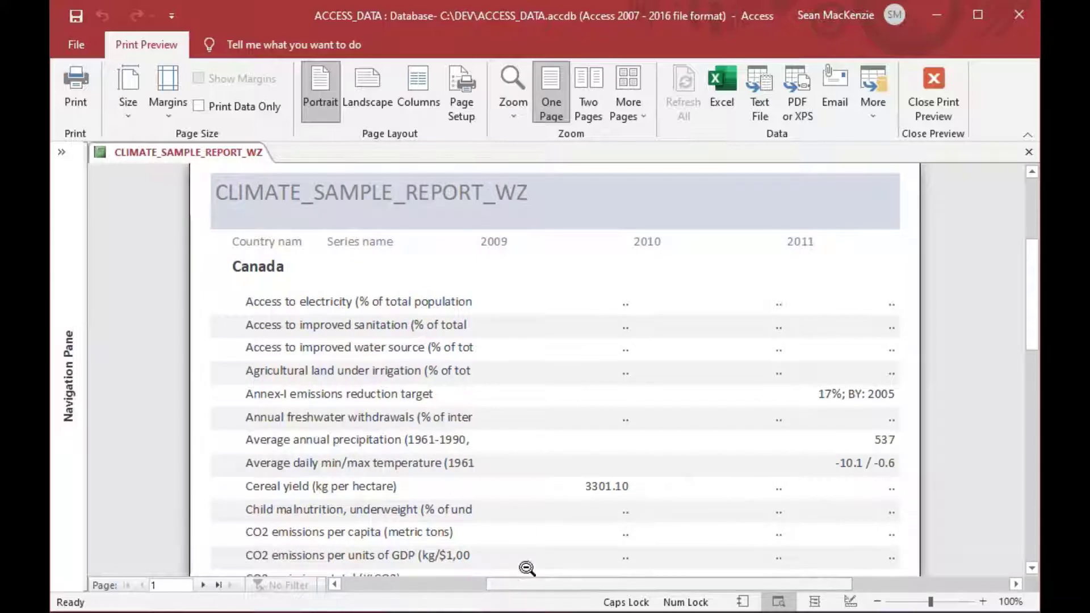
{"action": "scroll", "coordinate": [524, 536], "scroll_direction": "down", "scroll_amount": 15}
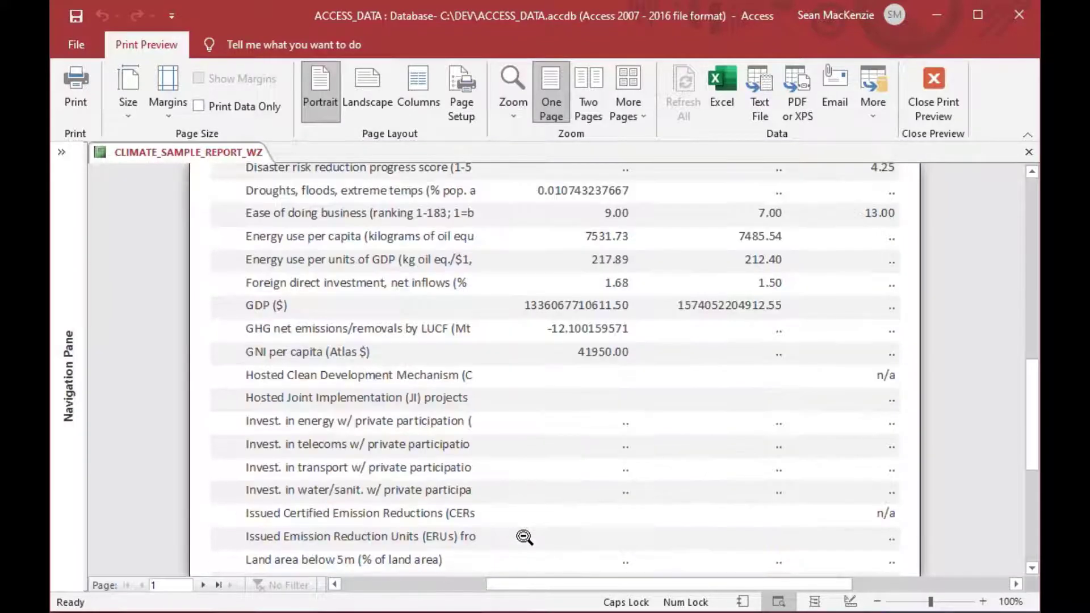
{"action": "scroll", "coordinate": [548, 414], "scroll_direction": "up", "scroll_amount": 6}
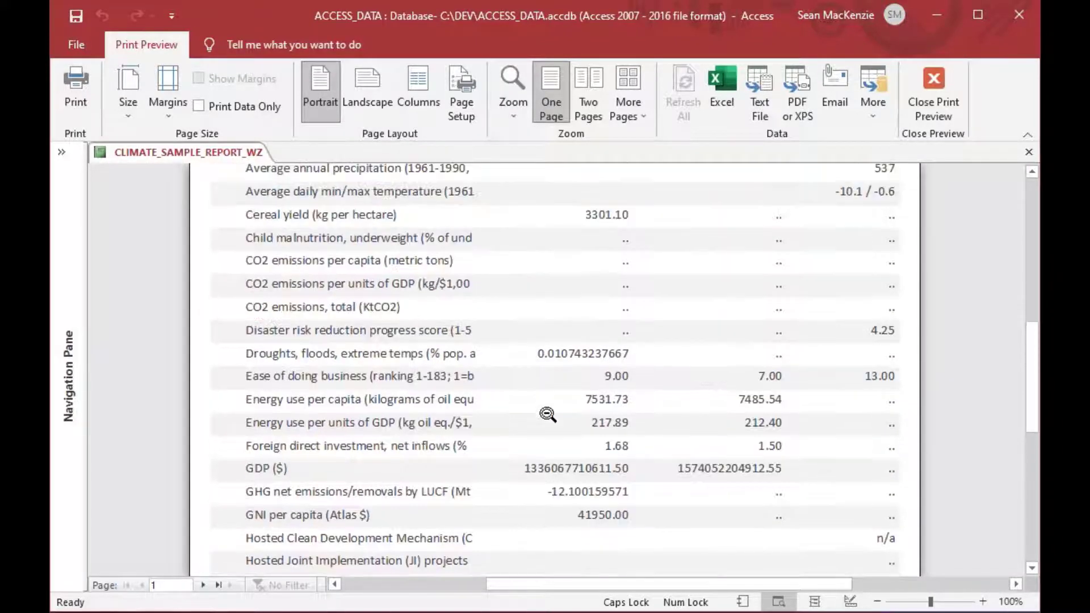
{"action": "scroll", "coordinate": [548, 414], "scroll_direction": "up", "scroll_amount": 7}
{"action": "scroll", "coordinate": [547, 410], "scroll_direction": "up", "scroll_amount": 3}
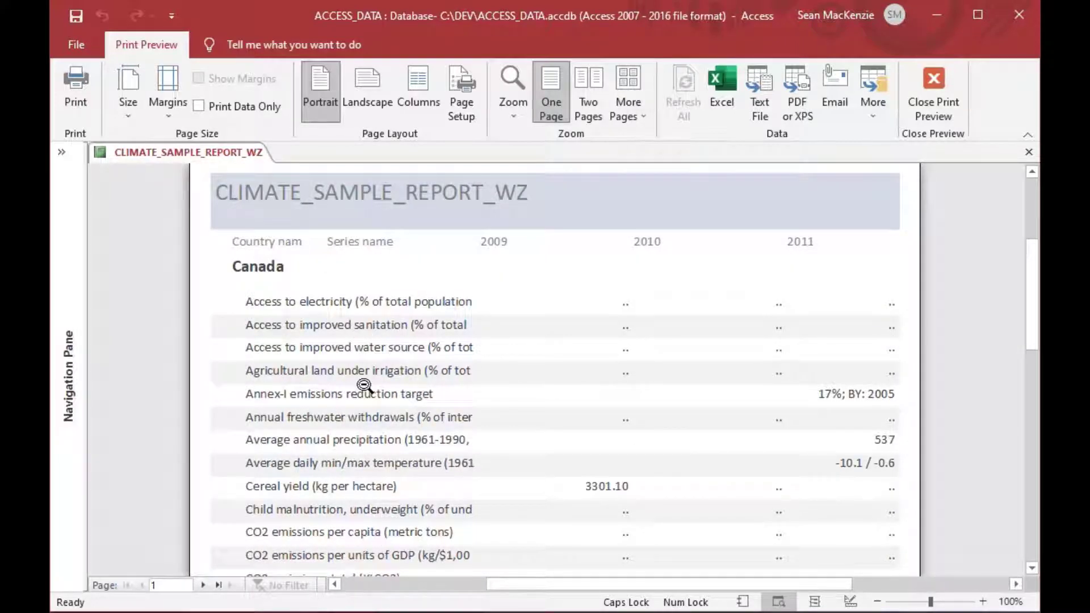
{"action": "scroll", "coordinate": [557, 443], "scroll_direction": "down", "scroll_amount": 5}
{"action": "scroll", "coordinate": [558, 451], "scroll_direction": "down", "scroll_amount": 10}
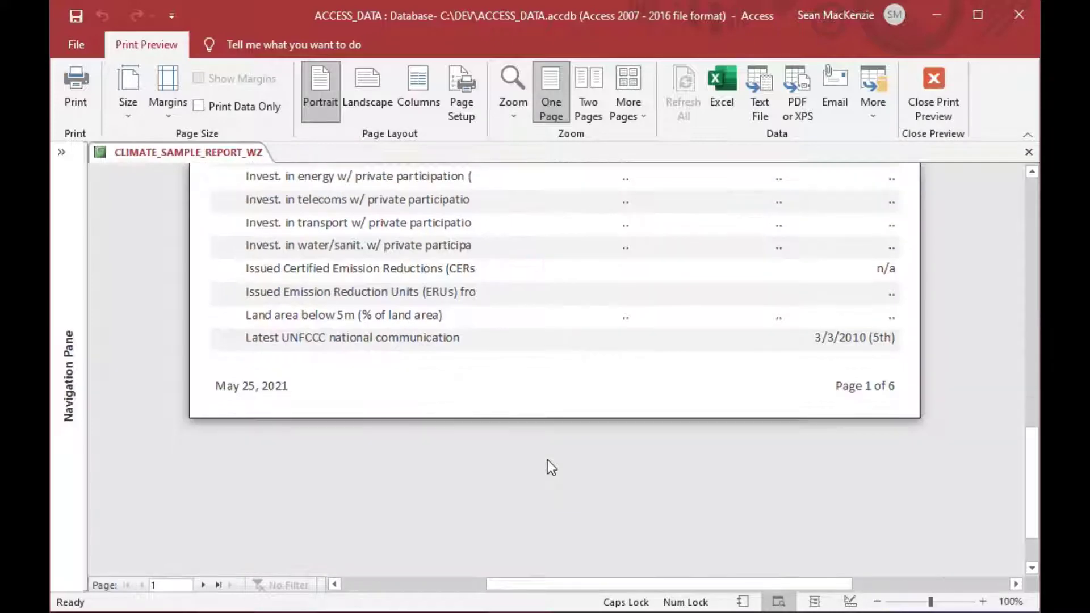
{"action": "scroll", "coordinate": [554, 463], "scroll_direction": "up", "scroll_amount": 3}
- Go to page 2 of the preview and examine where the Canada records end and the Norway group begins
{"action": "left_click", "coordinate": [204, 585]}
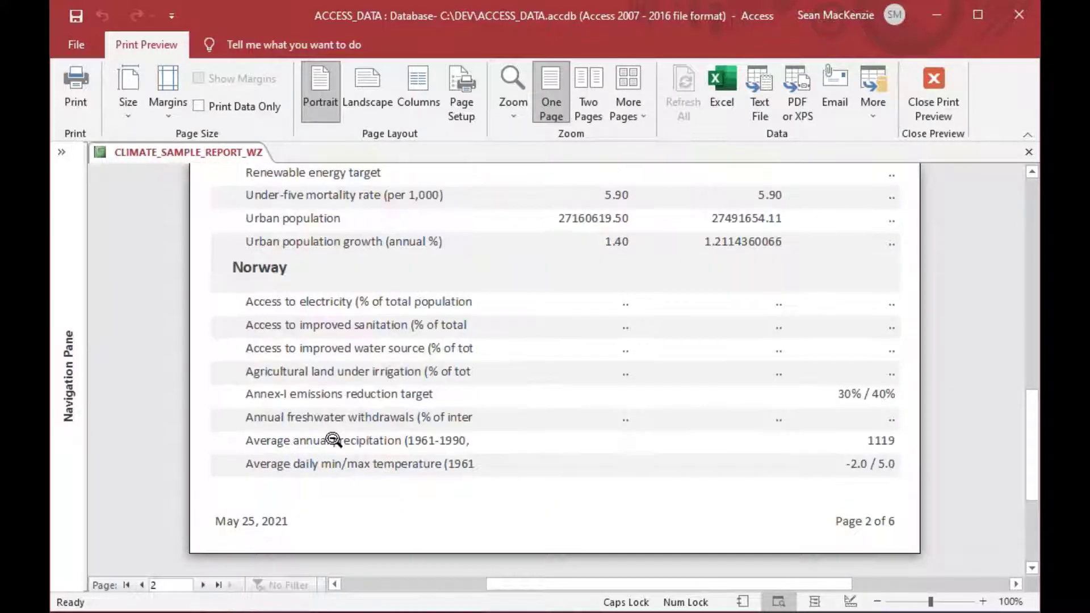
{"action": "scroll", "coordinate": [558, 382], "scroll_direction": "up", "scroll_amount": 3}
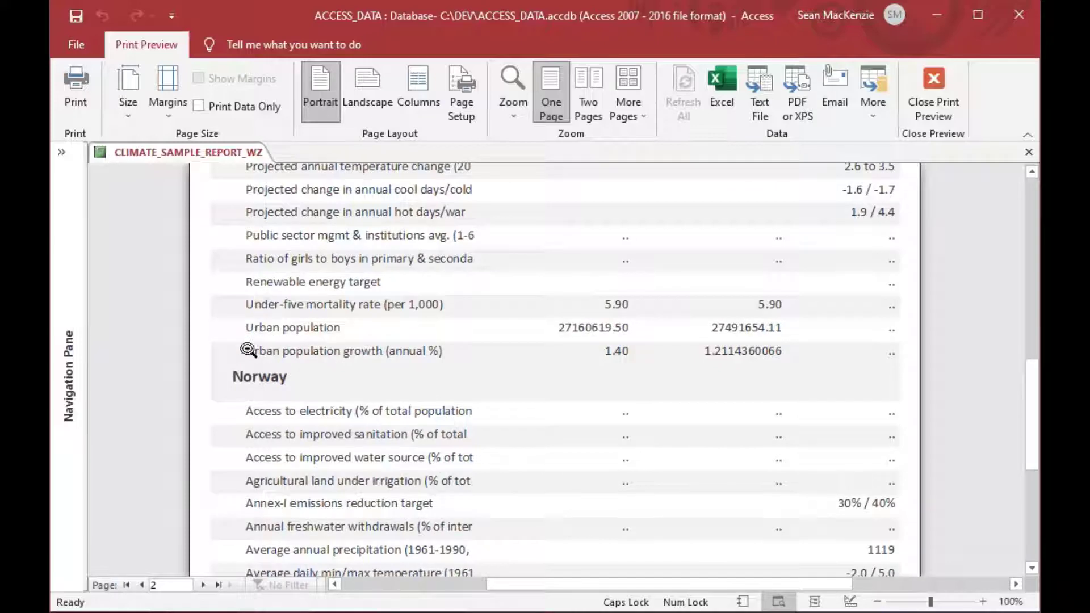
{"action": "scroll", "coordinate": [290, 433], "scroll_direction": "down", "scroll_amount": 3}
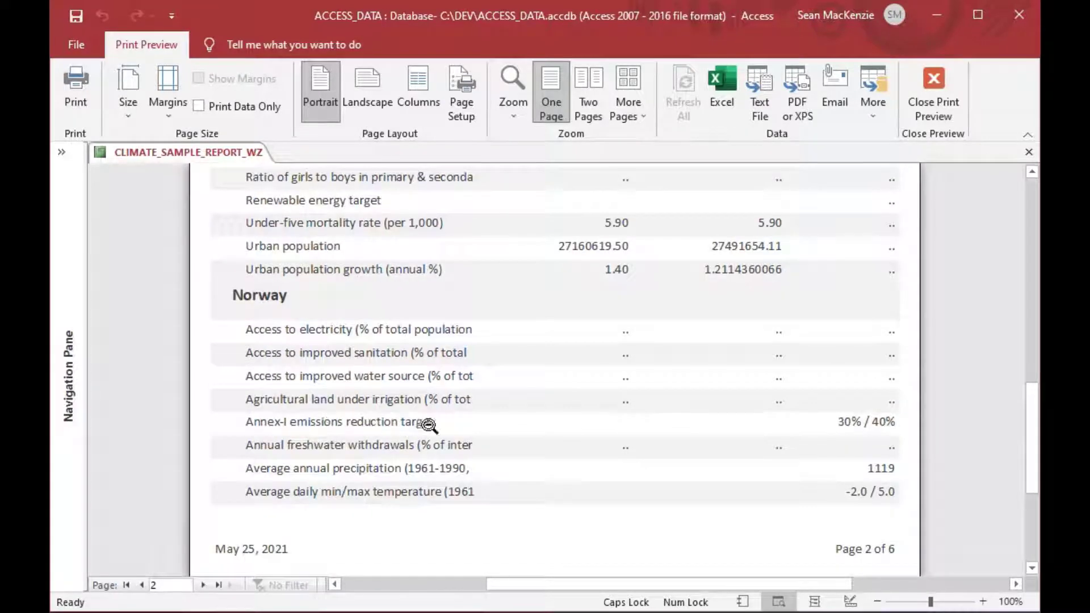
{"action": "scroll", "coordinate": [451, 425], "scroll_direction": "up", "scroll_amount": 9}
{"action": "scroll", "coordinate": [453, 426], "scroll_direction": "up", "scroll_amount": 10}
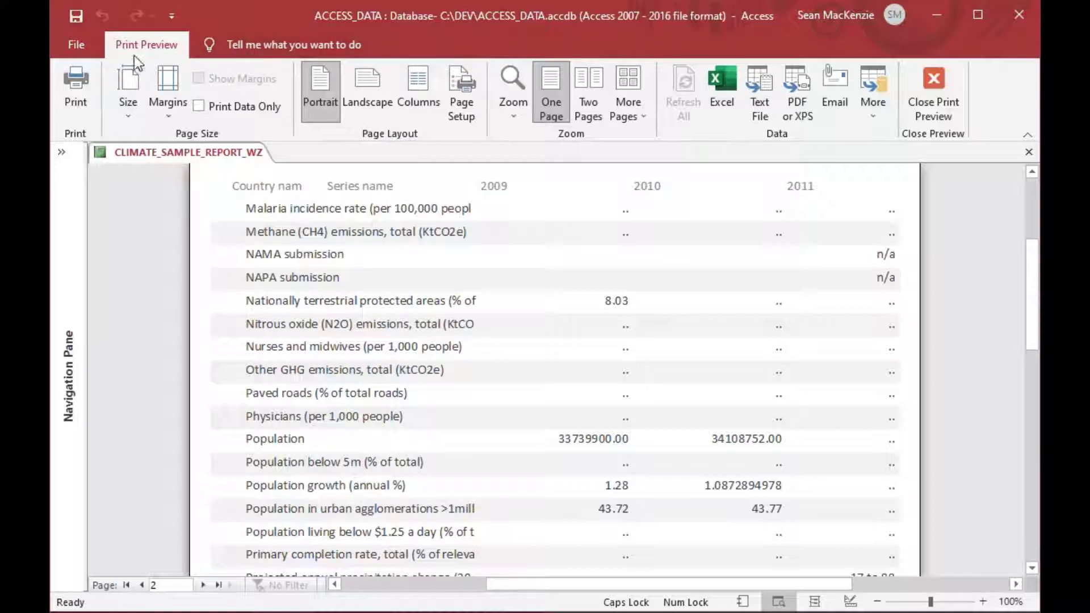
- Return to Design view and use Group & Sort to give the Country name group a footer section
{"action": "left_click", "coordinate": [931, 92]}
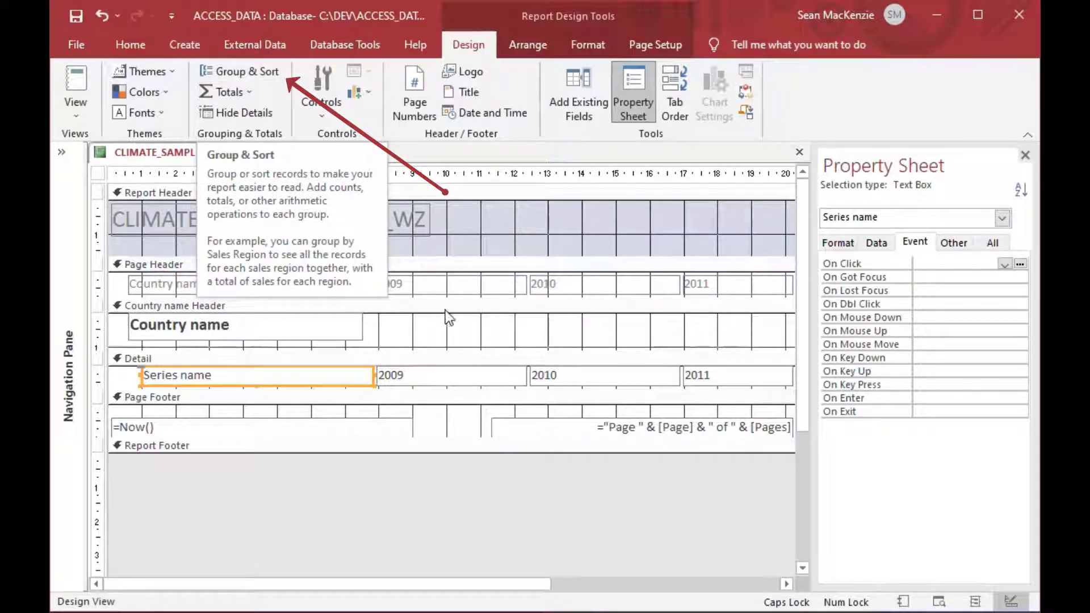
{"action": "left_click", "coordinate": [399, 307]}
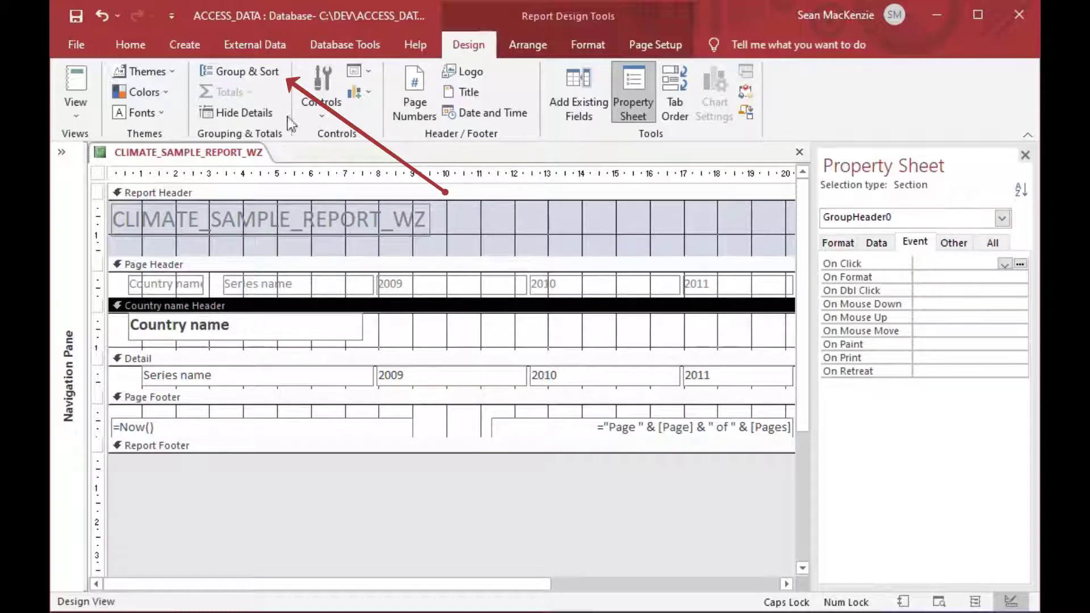
{"action": "left_click", "coordinate": [254, 74]}
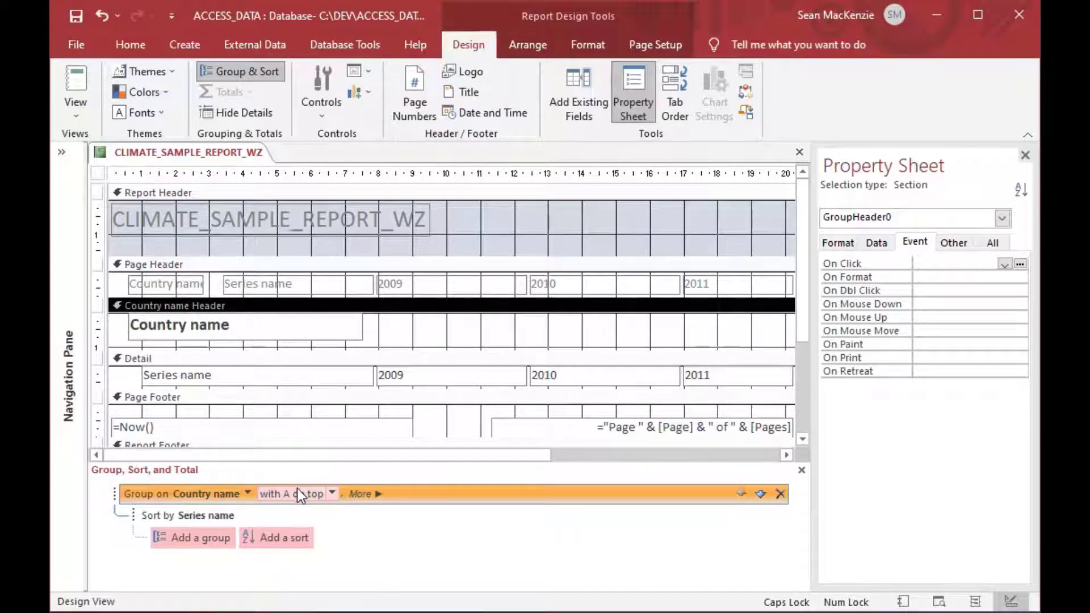
{"action": "left_click", "coordinate": [379, 495]}
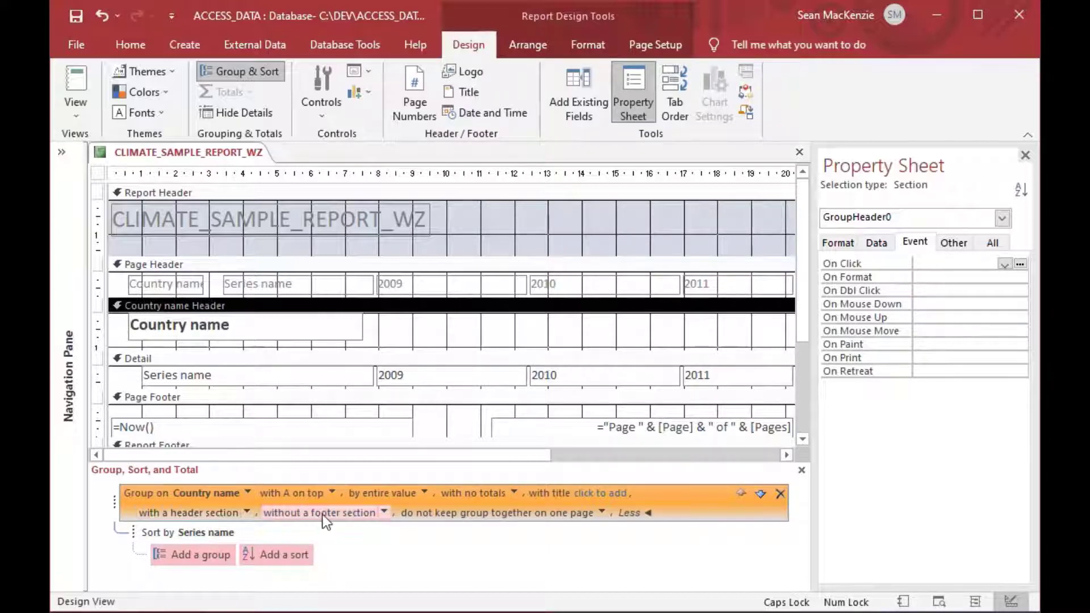
{"action": "left_click", "coordinate": [384, 514]}
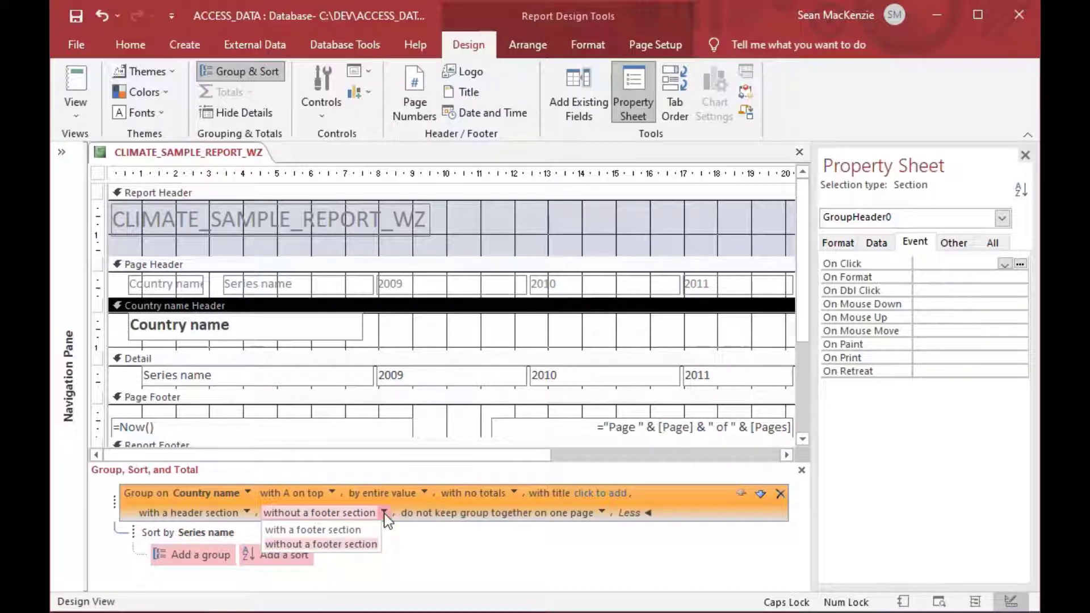
{"action": "left_click", "coordinate": [338, 529]}
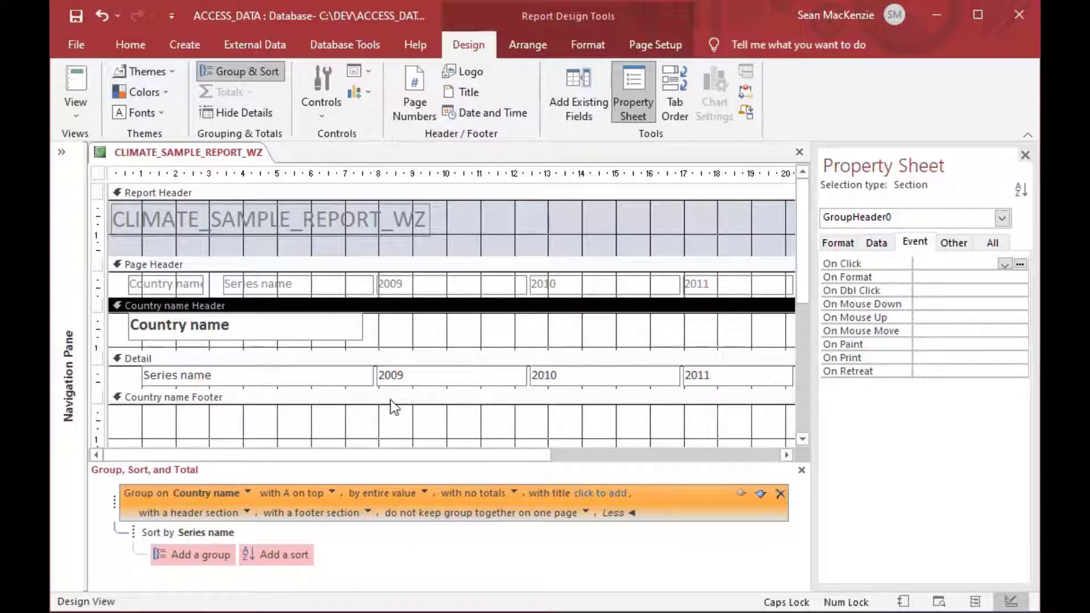
{"action": "scroll", "coordinate": [395, 400], "scroll_direction": "down", "scroll_amount": 1}
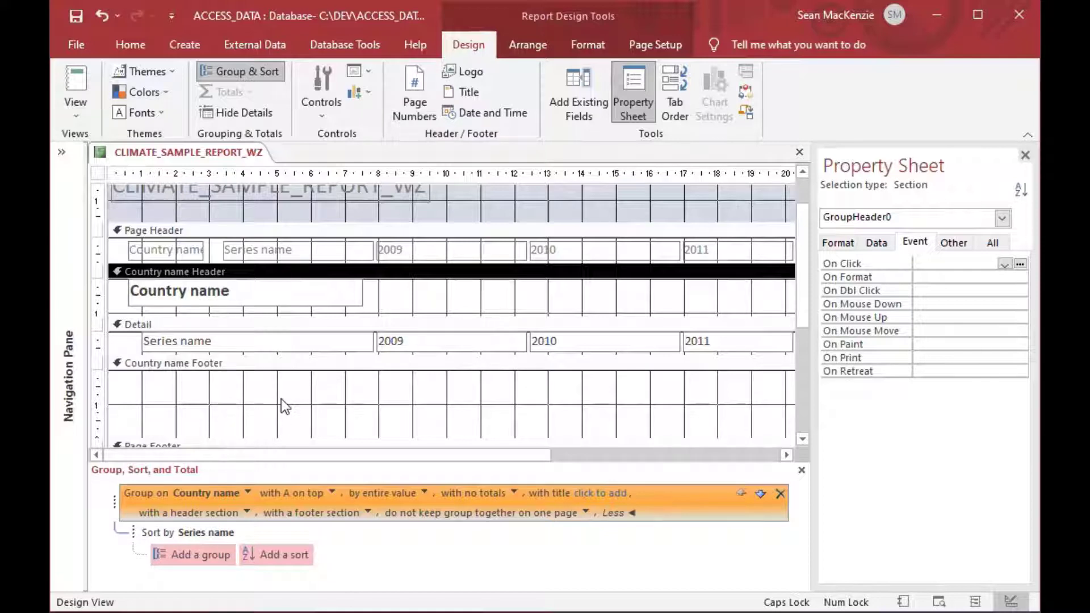
{"action": "scroll", "coordinate": [284, 397], "scroll_direction": "down", "scroll_amount": 1}
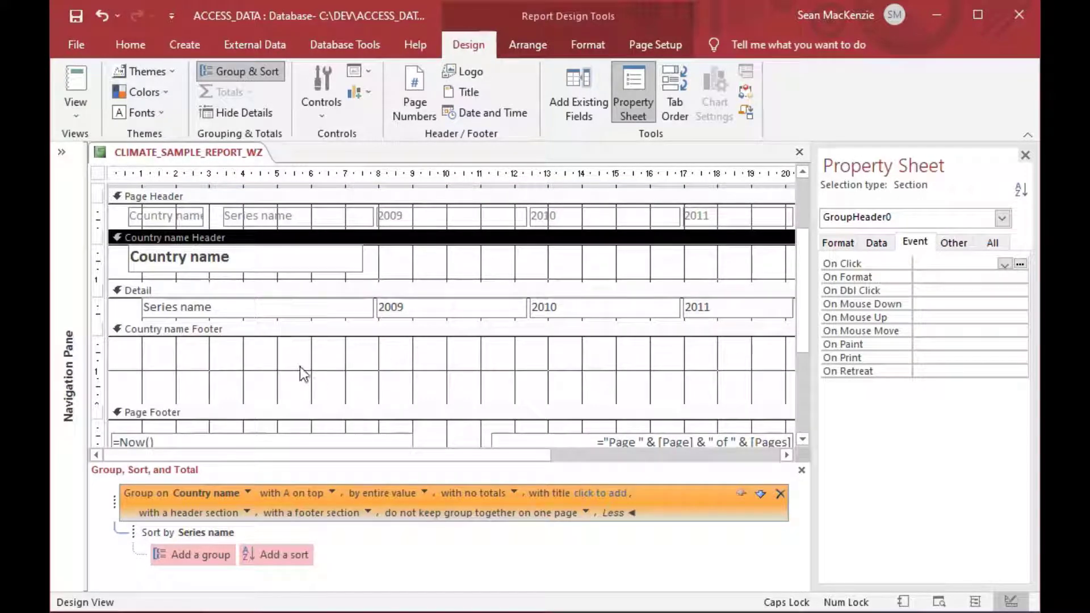
{"action": "left_click", "coordinate": [424, 309]}
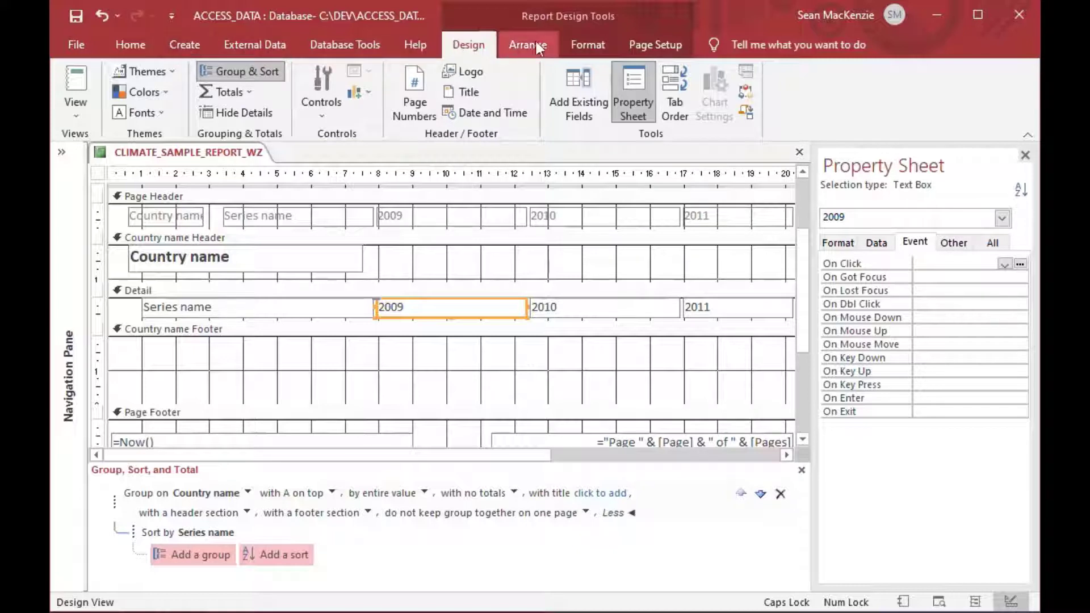
{"action": "left_click", "coordinate": [583, 45]}
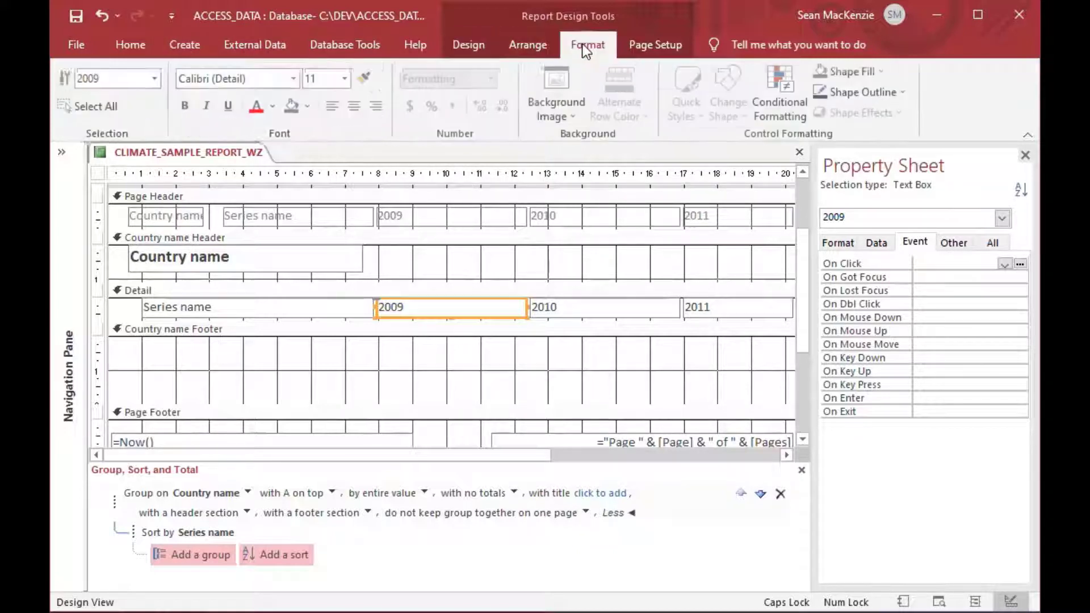
{"action": "left_click", "coordinate": [513, 43]}
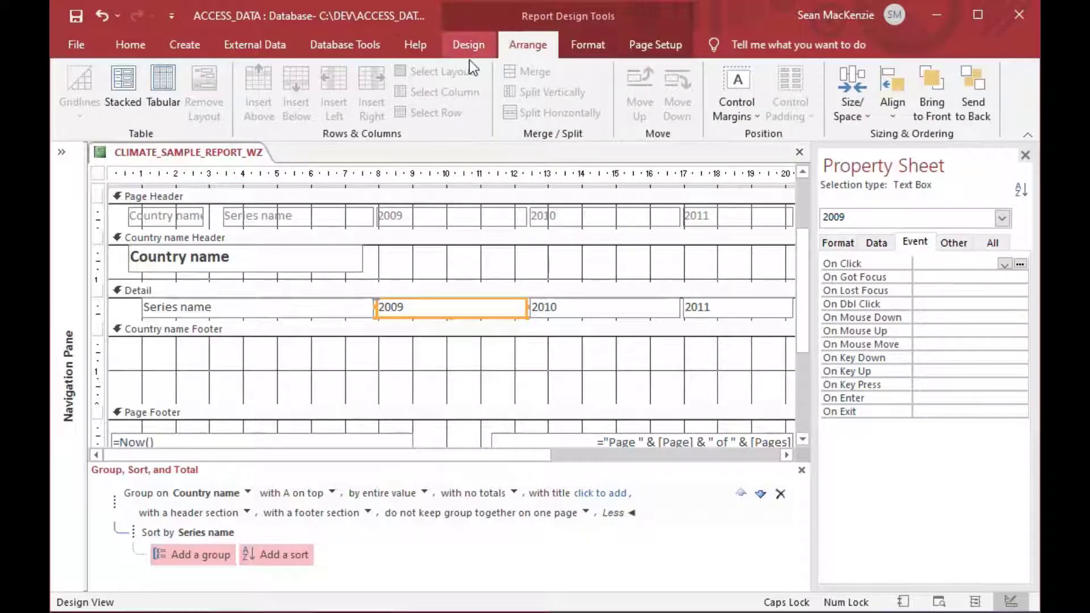
{"action": "left_click", "coordinate": [168, 357]}
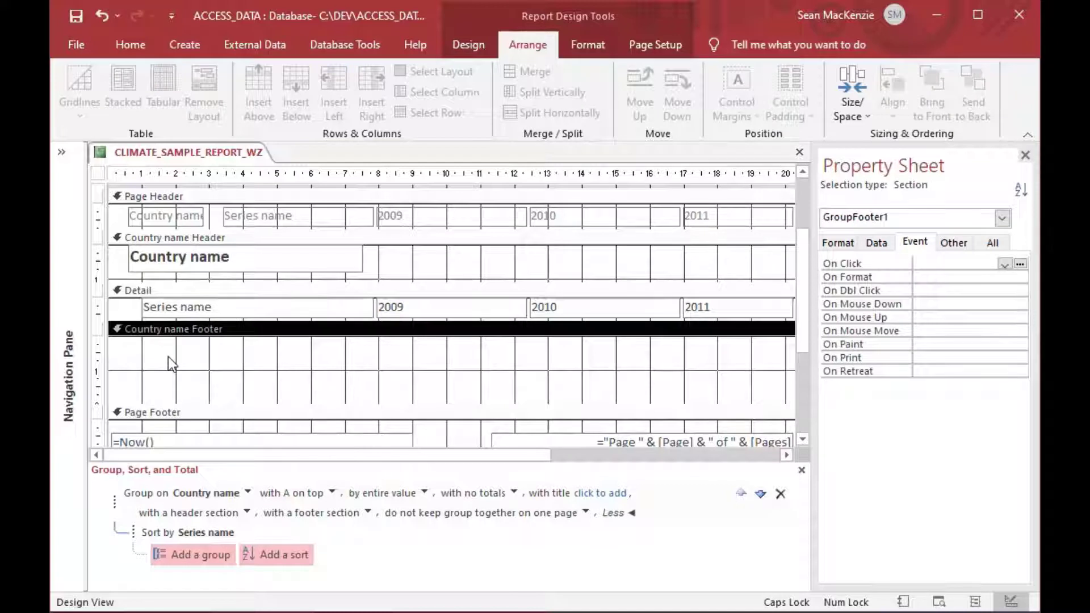
{"action": "left_click", "coordinate": [131, 50]}
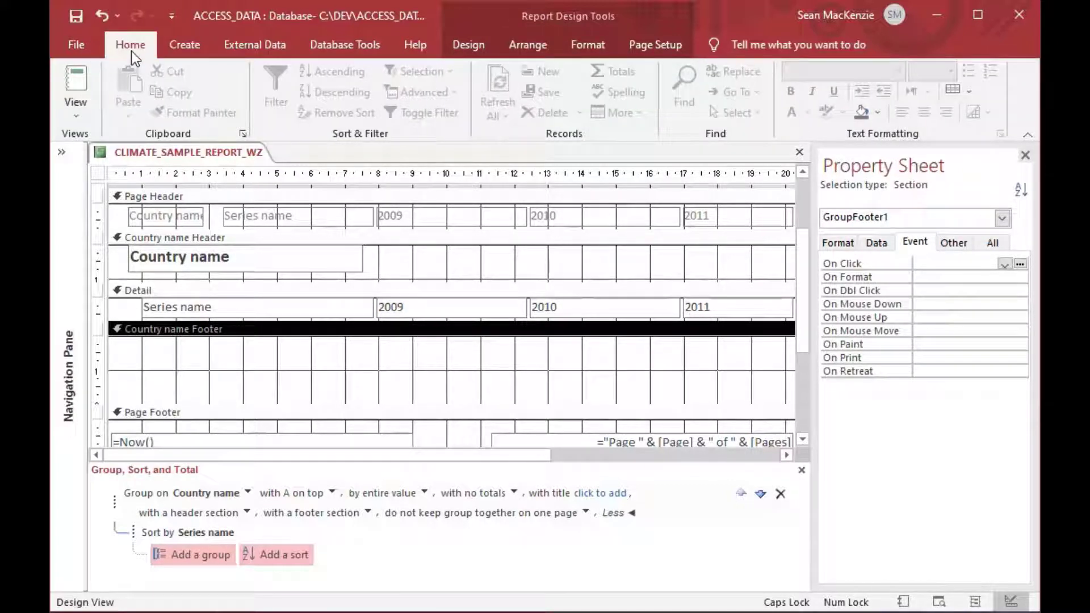
{"action": "left_click", "coordinate": [176, 46]}
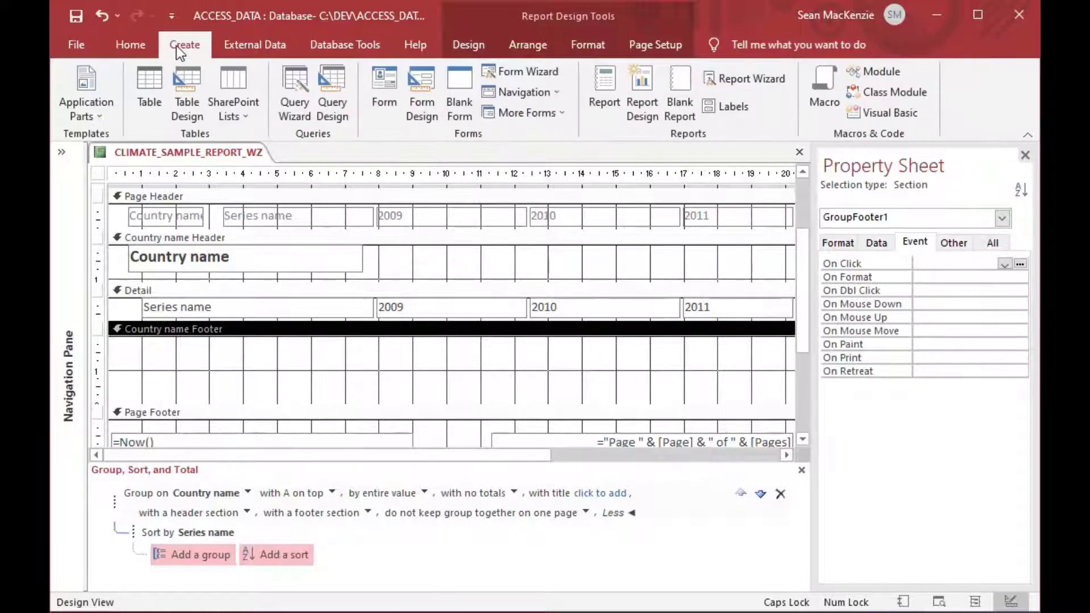
{"action": "left_click", "coordinate": [241, 46]}
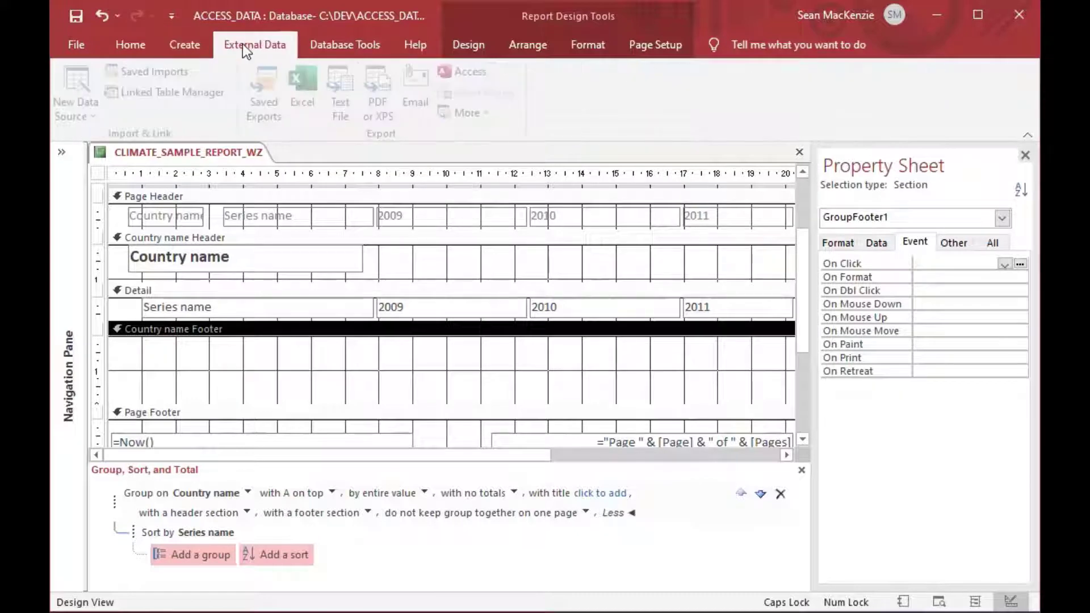
{"action": "left_click", "coordinate": [333, 44]}
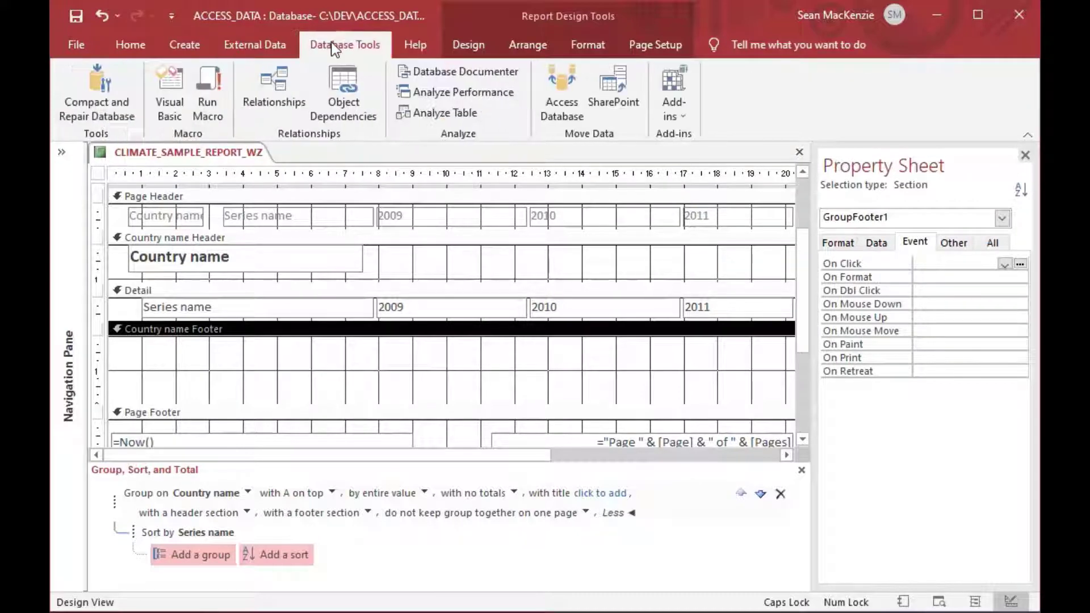
{"action": "left_click", "coordinate": [479, 46]}
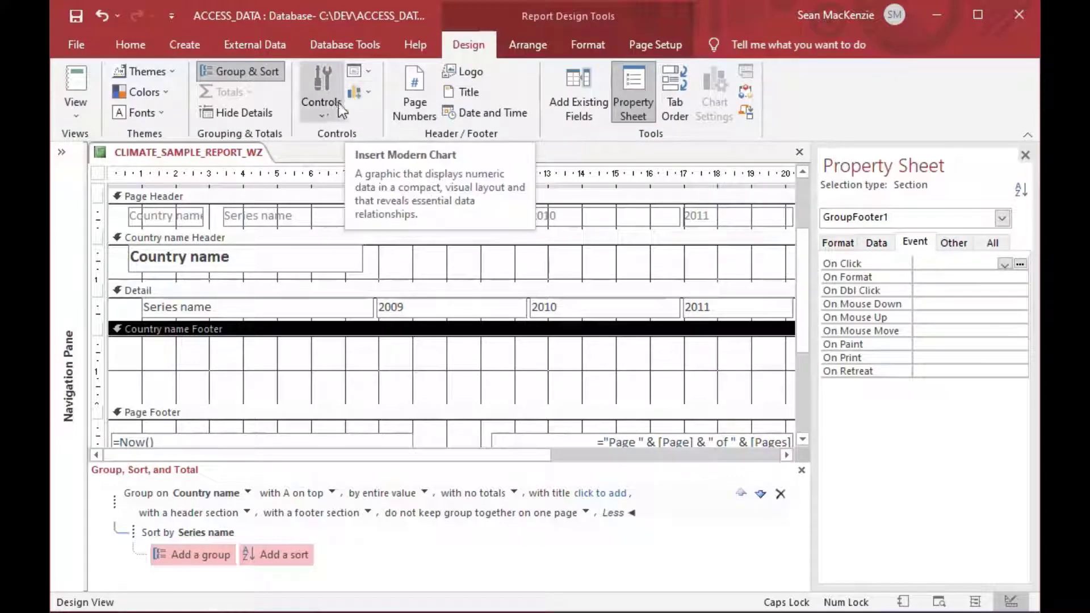
- Insert a page break at the start of the Country name Footer section and shrink that section to fit it
{"action": "left_click", "coordinate": [320, 120]}
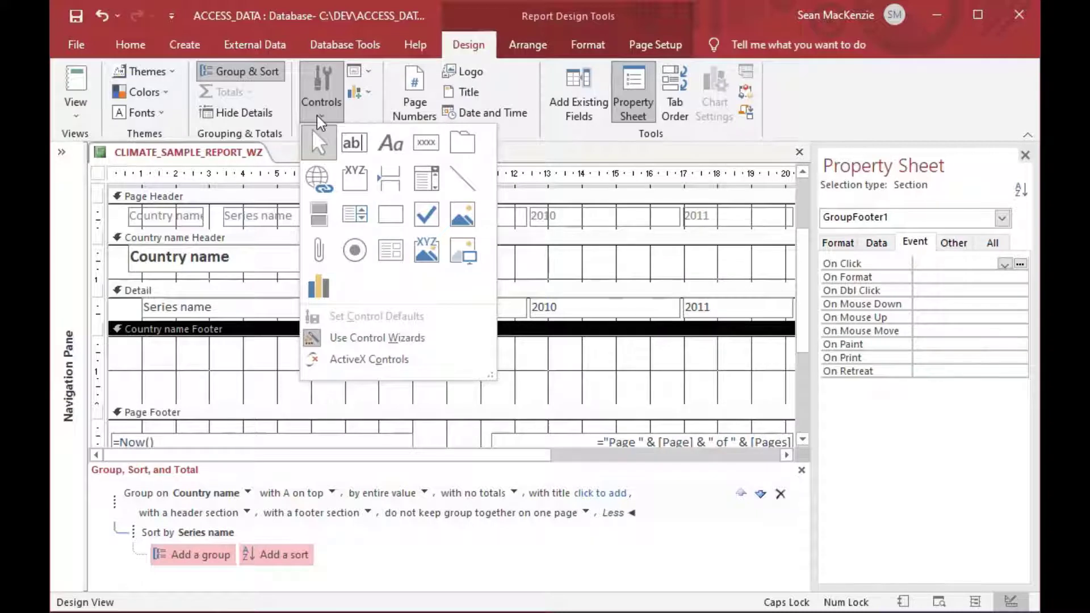
{"action": "left_click", "coordinate": [393, 182]}
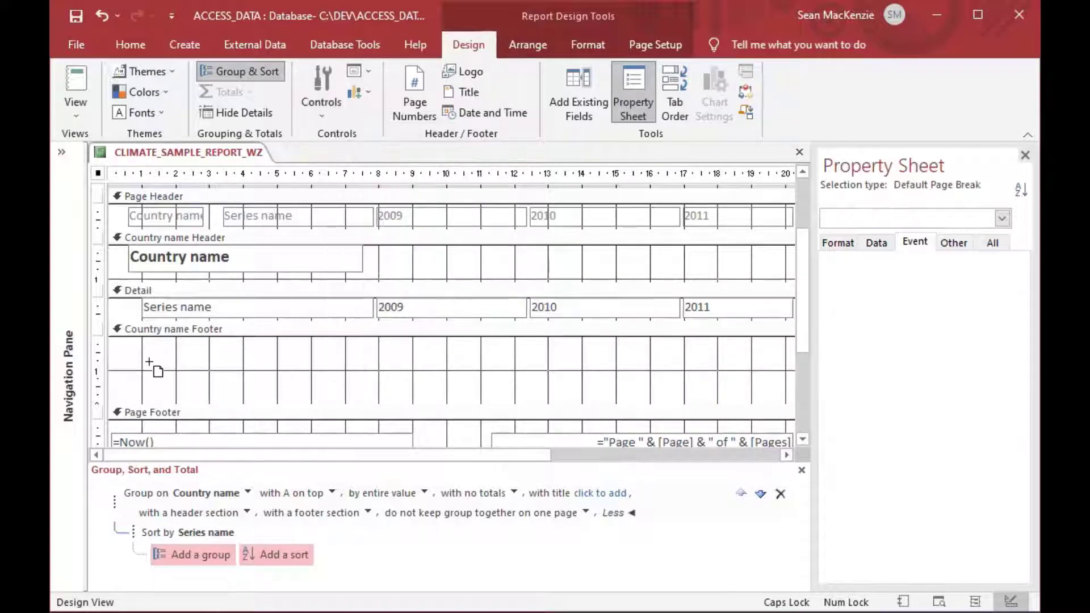
{"action": "left_click", "coordinate": [115, 342]}
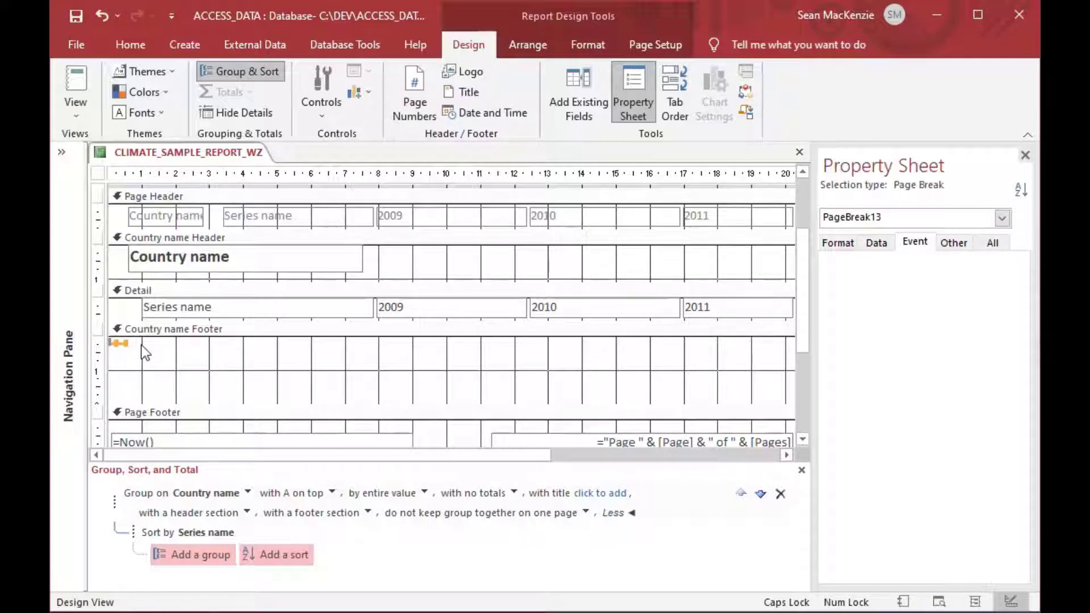
{"action": "left_click_drag", "start_coordinate": [182, 402], "coordinate": [190, 349]}
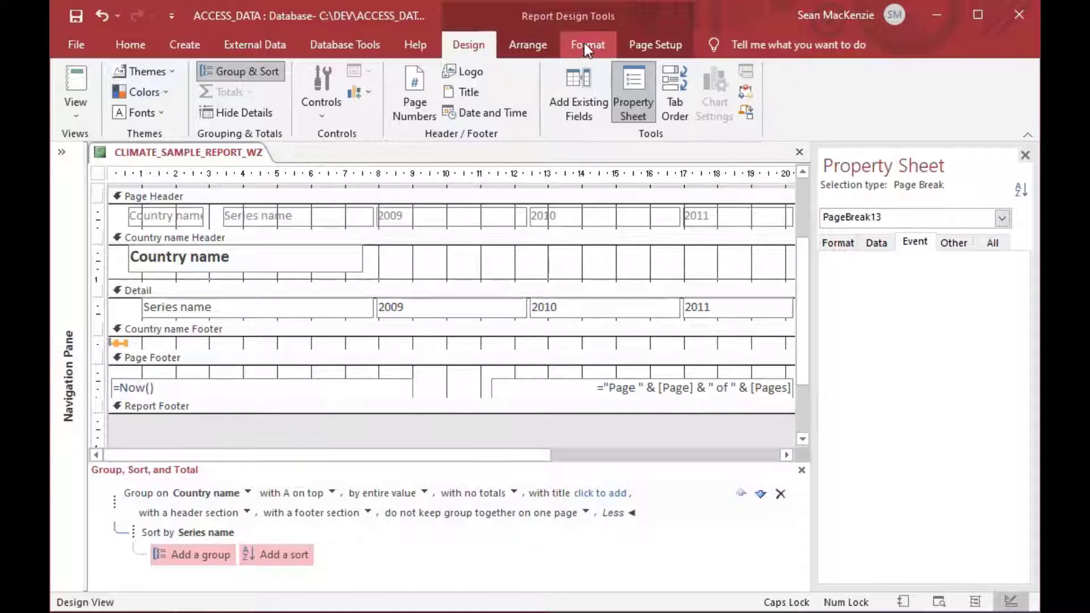
- Show the report in Print Preview and examine on page 2 how the Canada group ends
{"action": "left_click", "coordinate": [73, 108]}
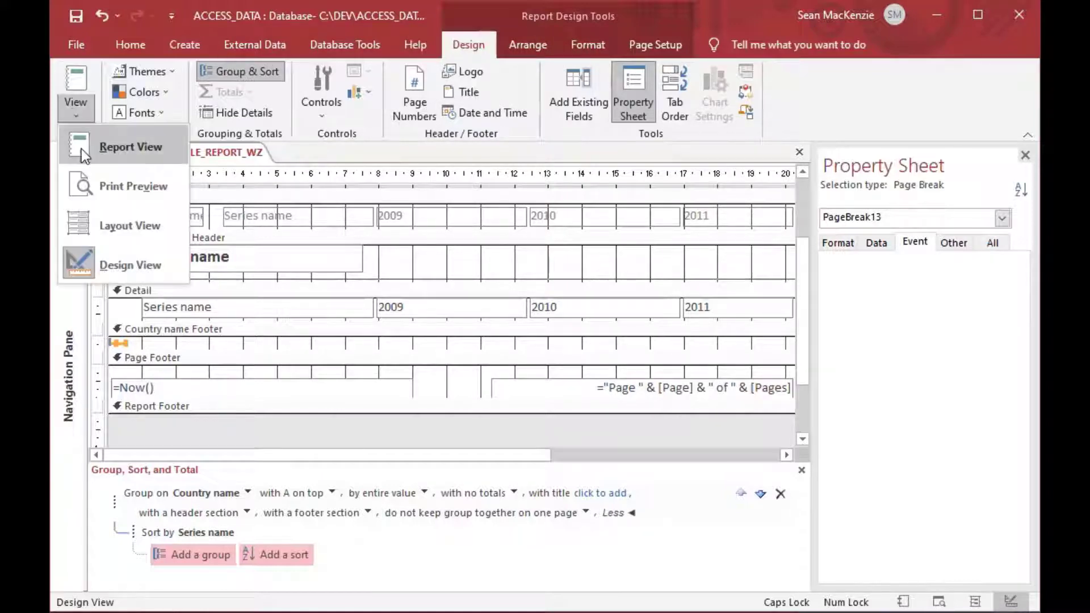
{"action": "left_click", "coordinate": [95, 186]}
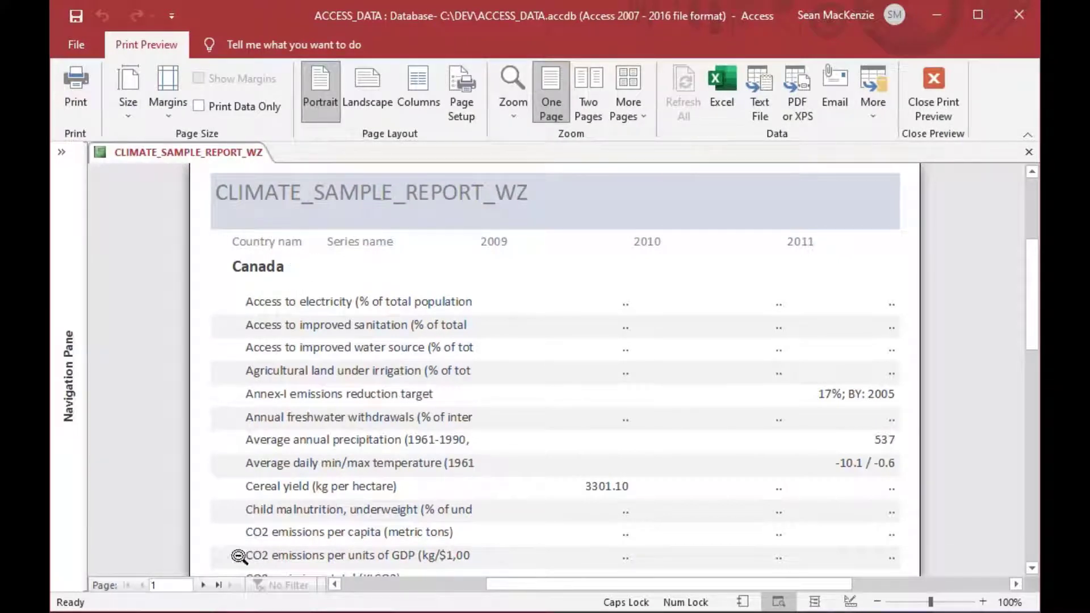
{"action": "left_click", "coordinate": [380, 461]}
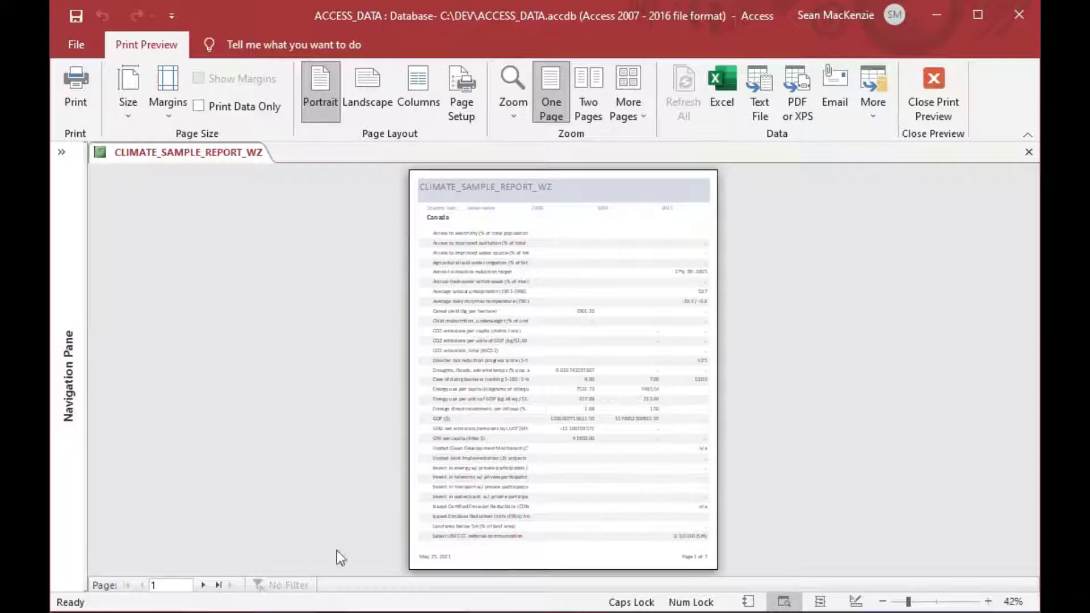
{"action": "left_click", "coordinate": [202, 585]}
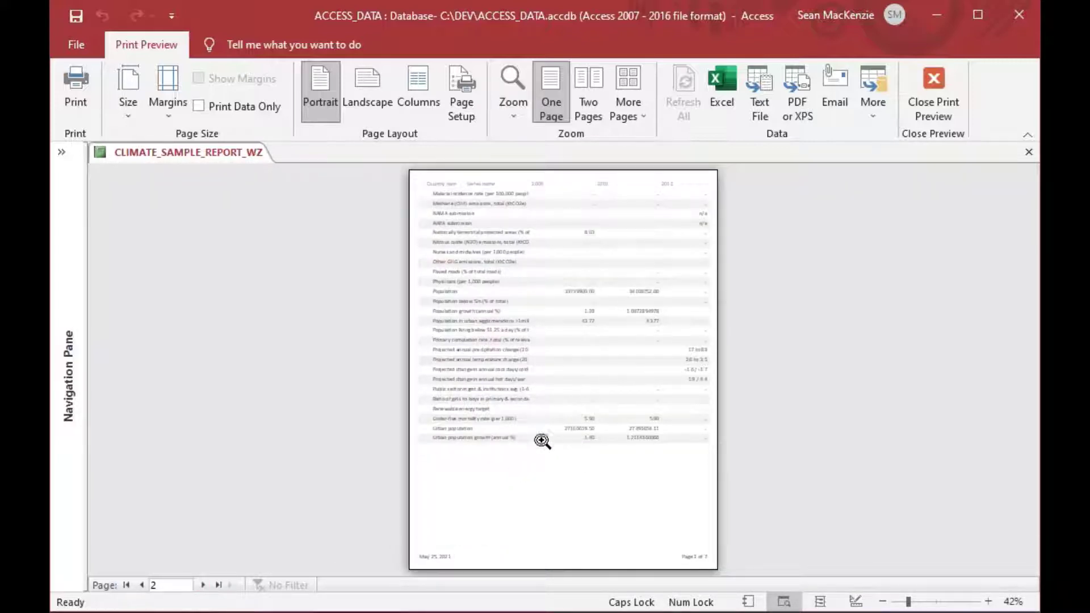
{"action": "left_click", "coordinate": [523, 498]}
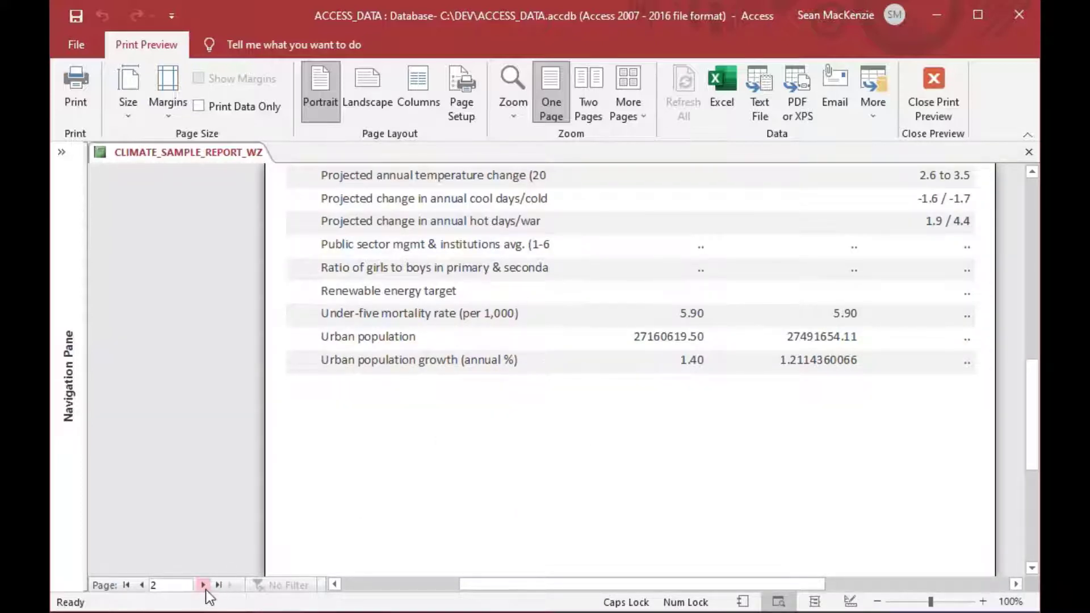
- Go to page 3 of the preview and examine the Norway group from its heading to the page footer
{"action": "left_click", "coordinate": [203, 585]}
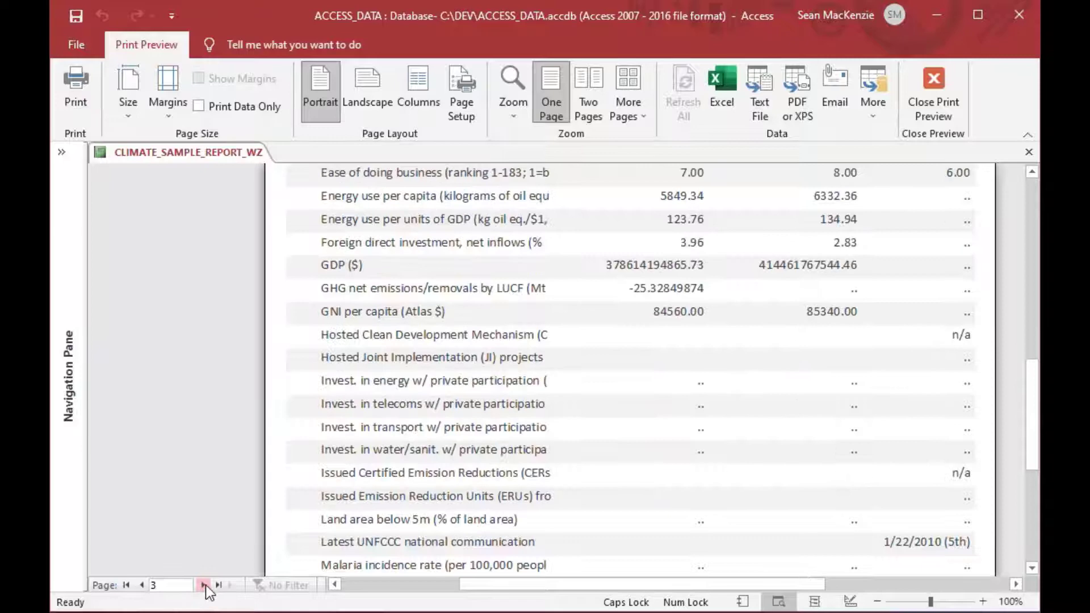
{"action": "left_click", "coordinate": [433, 415]}
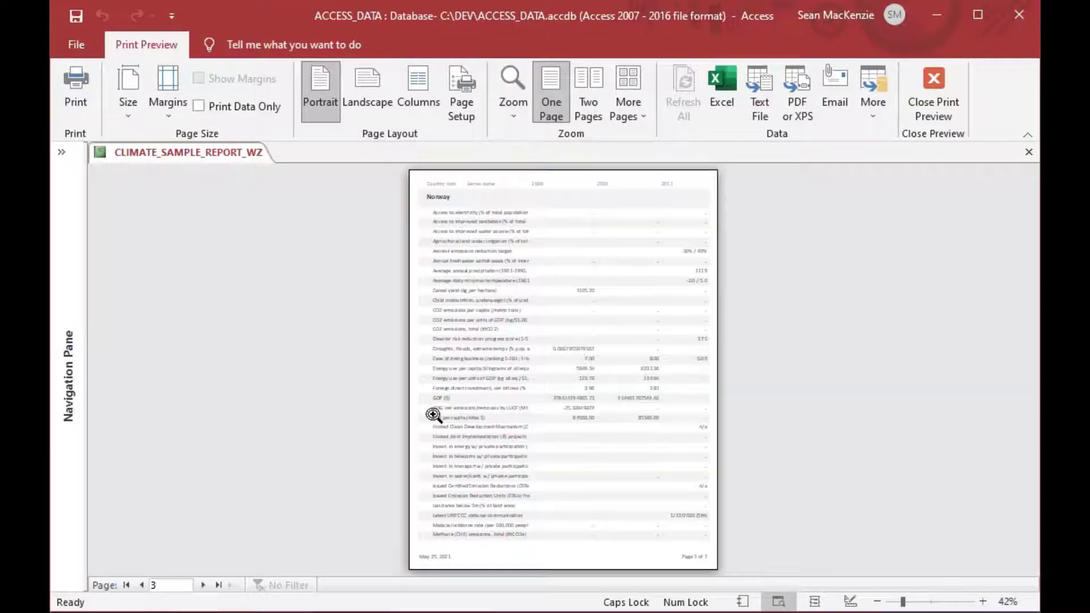
{"action": "left_click", "coordinate": [442, 212]}
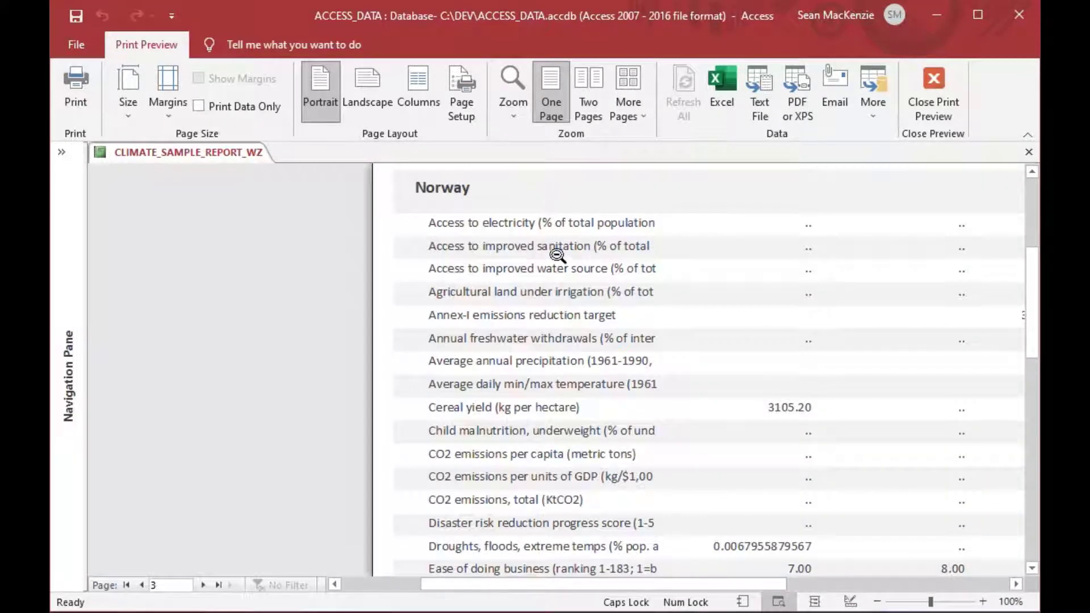
{"action": "scroll", "coordinate": [592, 259], "scroll_direction": "down", "scroll_amount": 3}
{"action": "scroll", "coordinate": [592, 259], "scroll_direction": "down", "scroll_amount": 6}
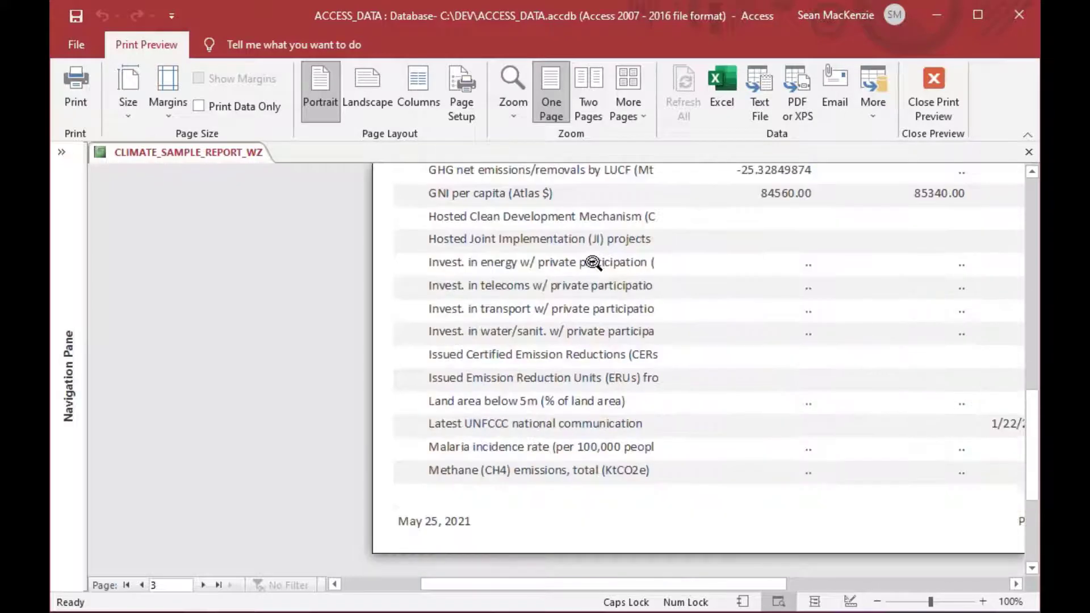
- Go through preview pages 4 to 6, examining where the Norway records end and where the Spain group starts and ends
{"action": "left_click", "coordinate": [203, 584]}
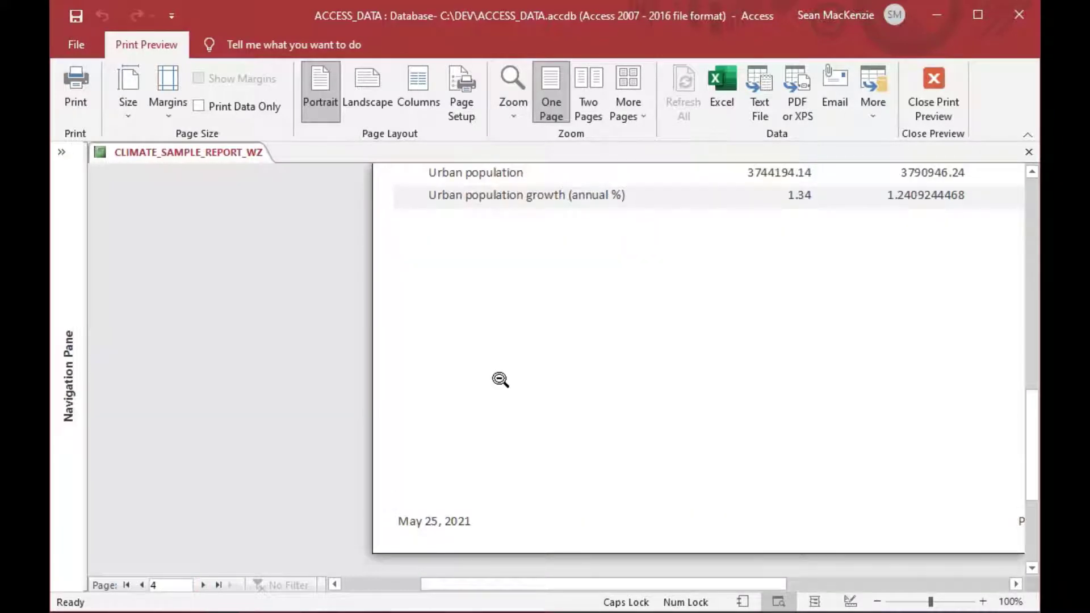
{"action": "scroll", "coordinate": [564, 364], "scroll_direction": "up", "scroll_amount": 3}
{"action": "scroll", "coordinate": [564, 365], "scroll_direction": "up", "scroll_amount": 8}
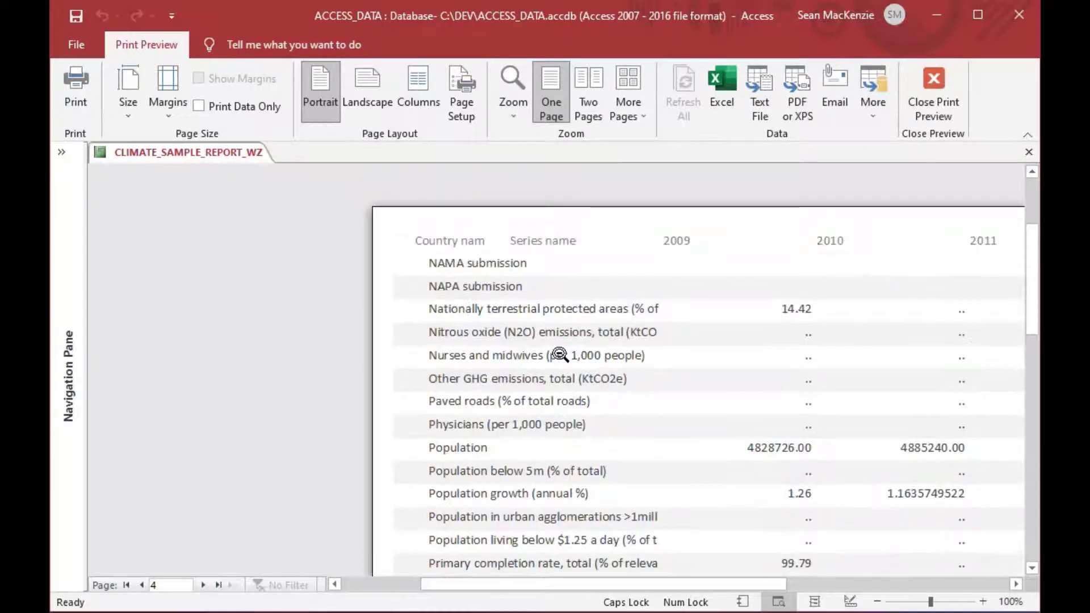
{"action": "left_click", "coordinate": [203, 585]}
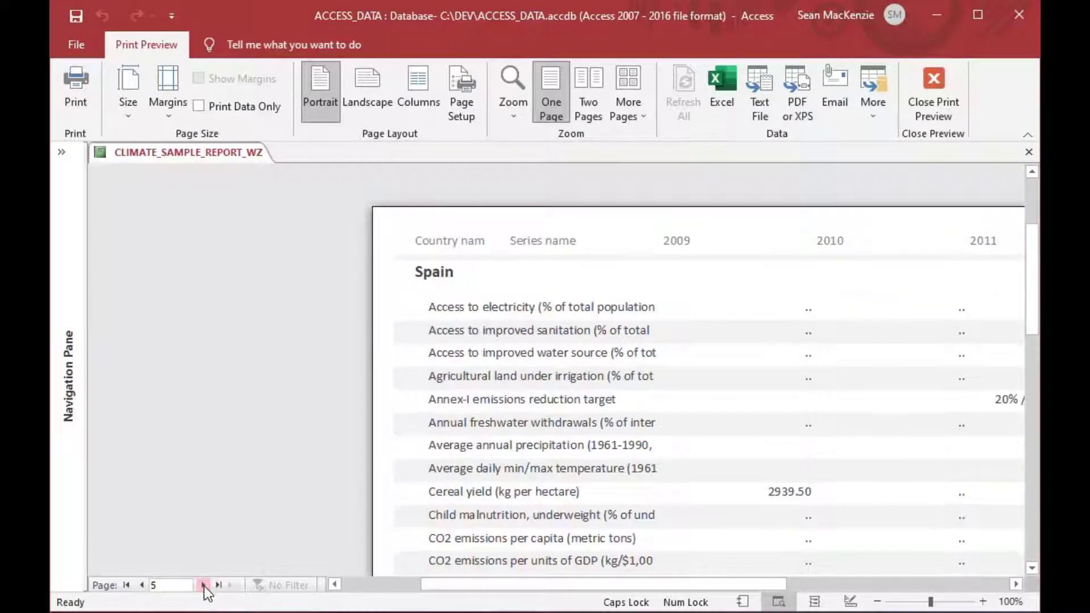
{"action": "scroll", "coordinate": [499, 314], "scroll_direction": "down", "scroll_amount": 1}
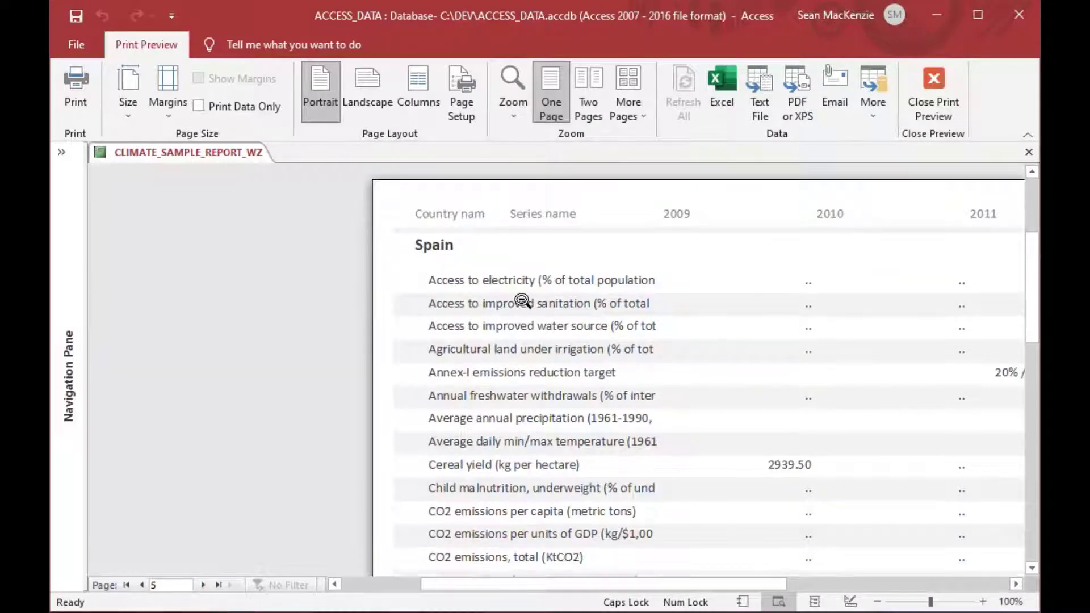
{"action": "left_click", "coordinate": [555, 375]}
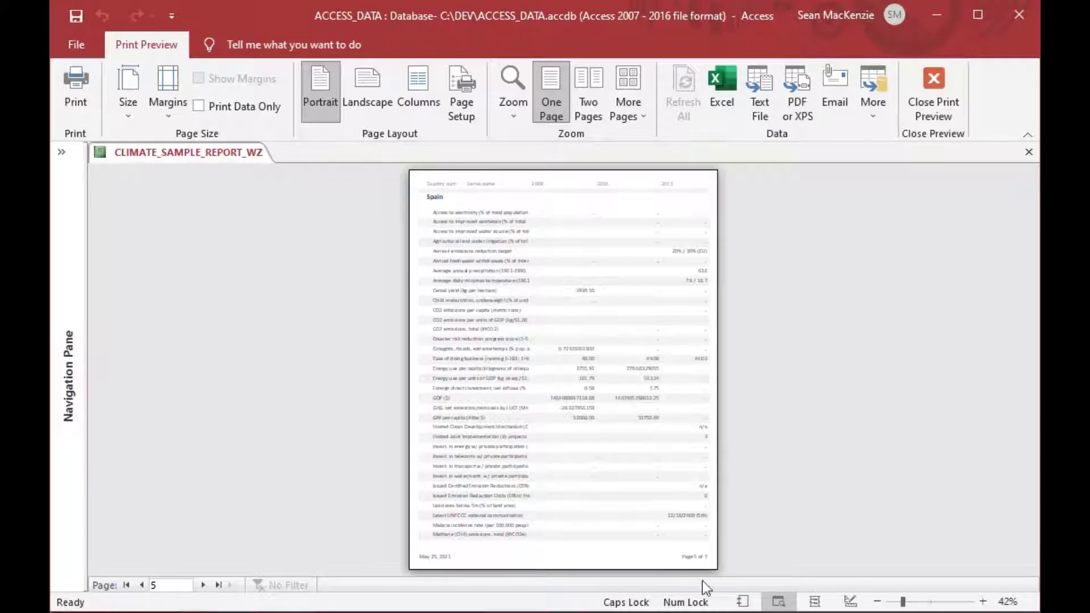
{"action": "left_click", "coordinate": [202, 585]}
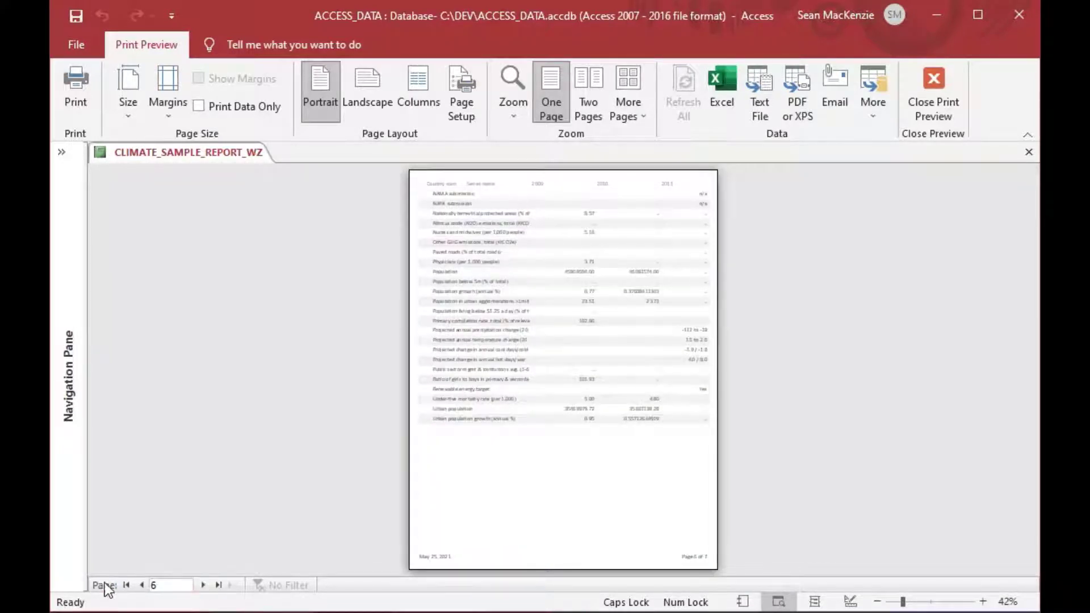
- Return to the first preview page and leaf through to page 6, checking the page breaks between the country groups
{"action": "left_click", "coordinate": [126, 585]}
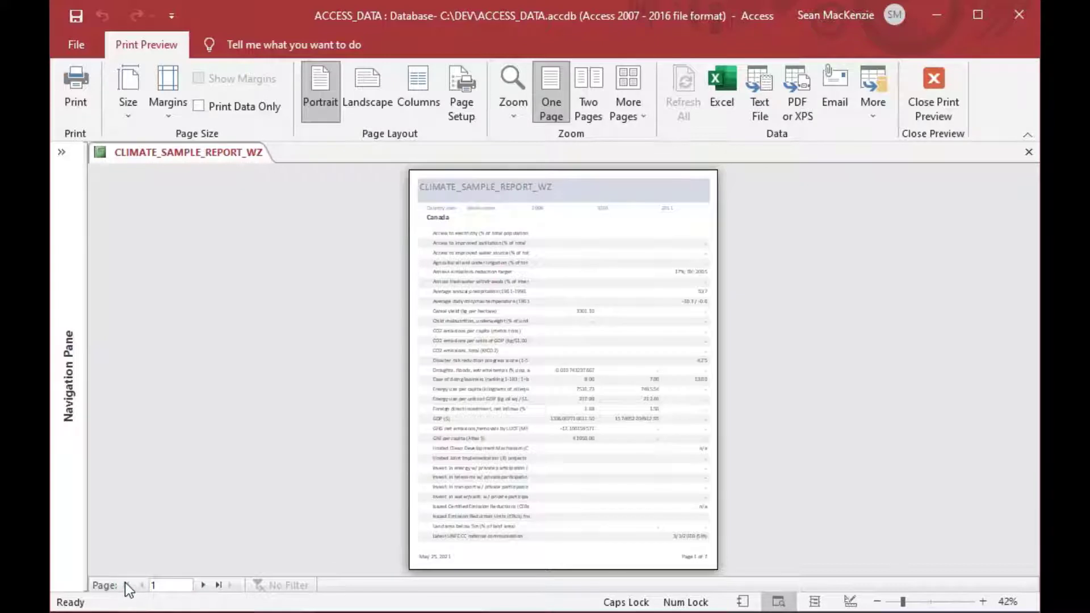
{"action": "left_click", "coordinate": [203, 585]}
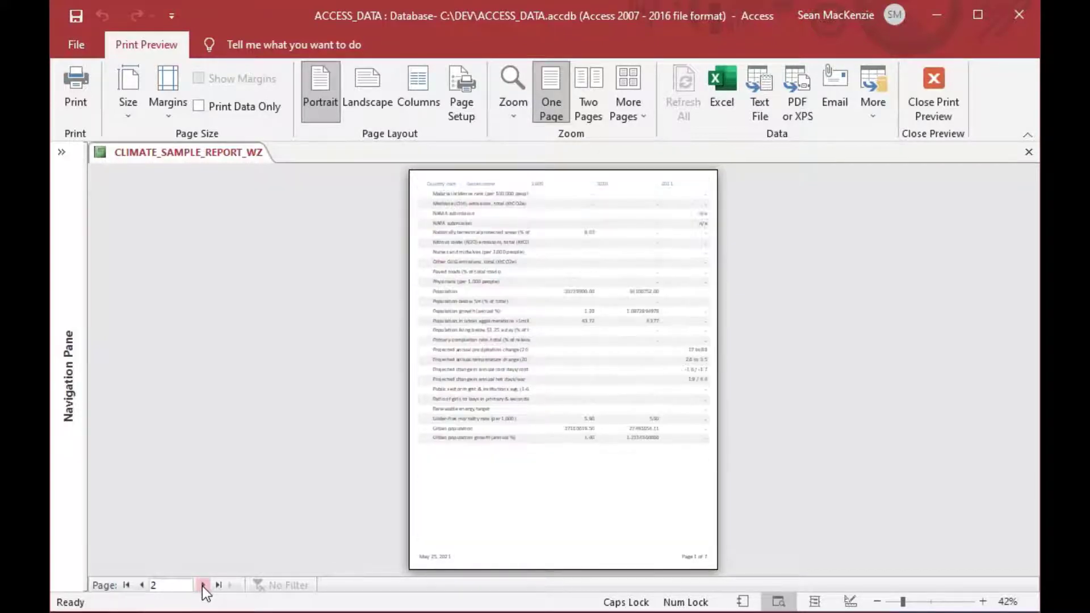
{"action": "left_click", "coordinate": [203, 585]}
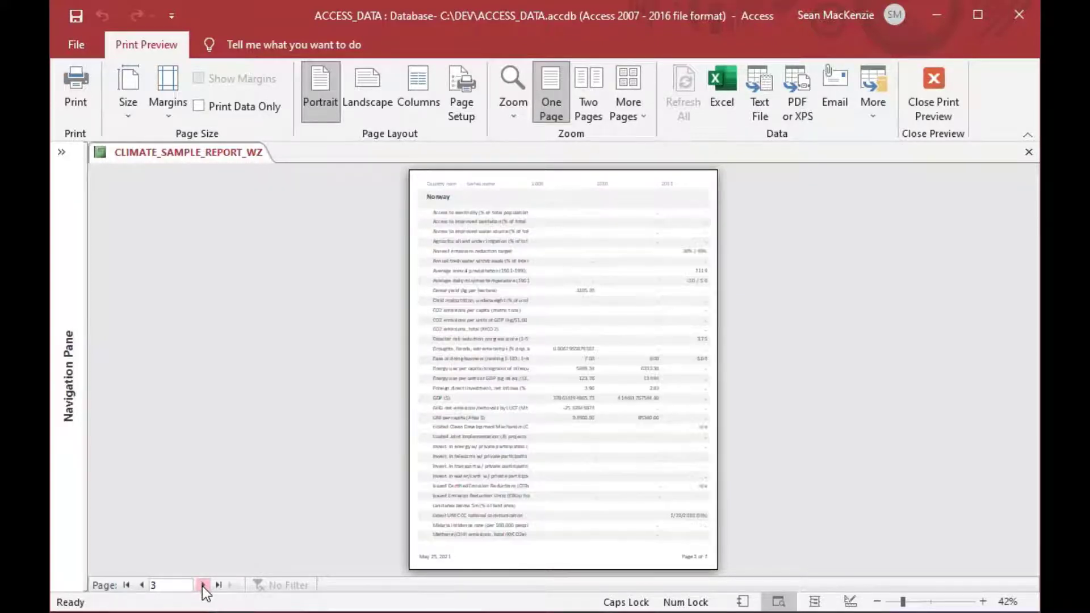
{"action": "left_click", "coordinate": [203, 585]}
{"action": "left_click", "coordinate": [203, 585]}
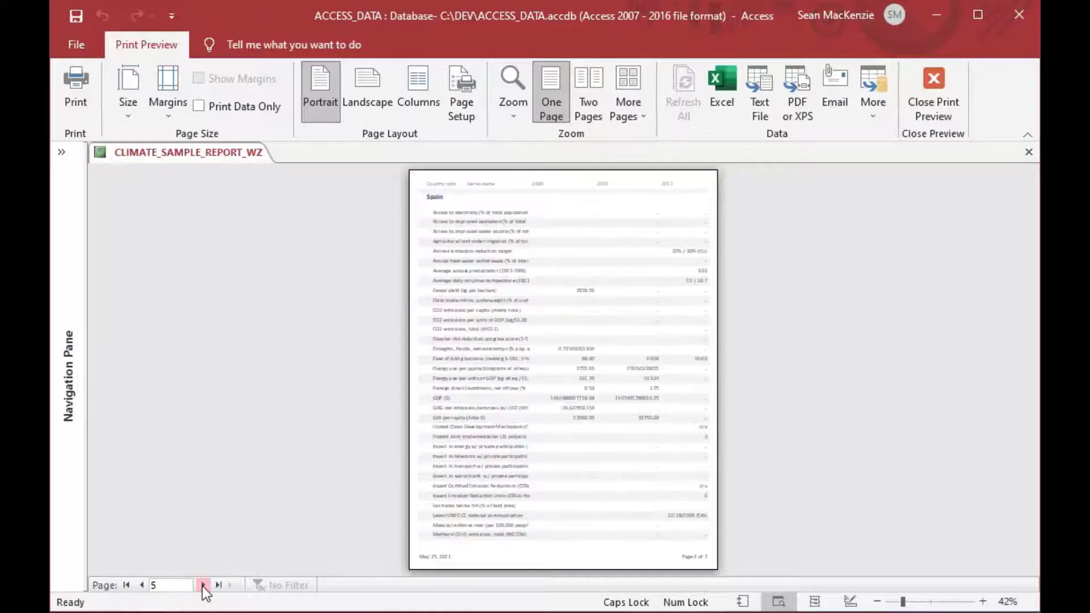
{"action": "left_click", "coordinate": [203, 585]}
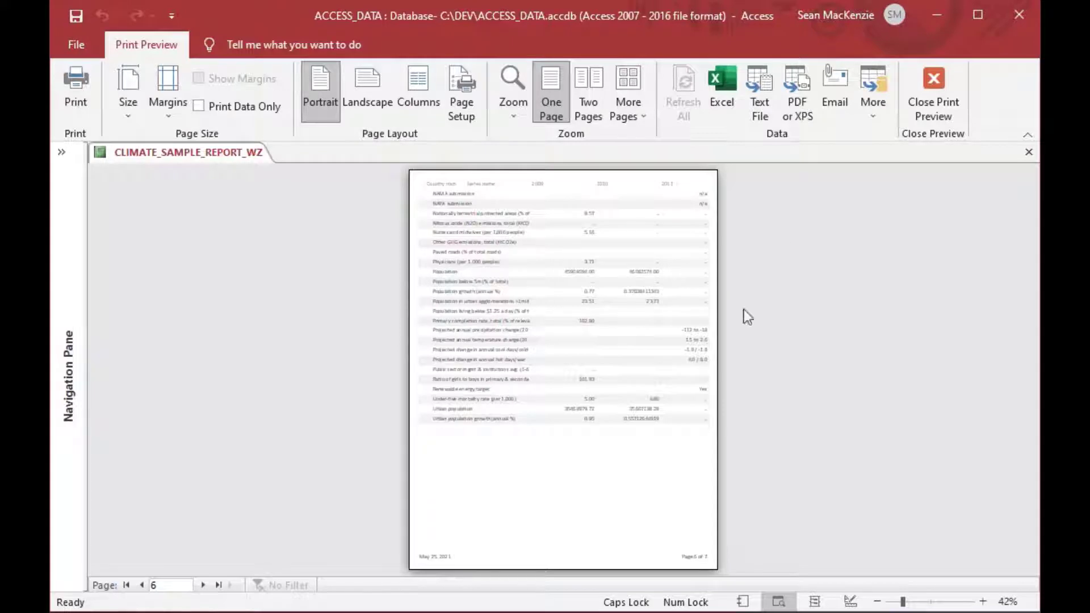
- Leave Print Preview, expand the list of database objects and close the CLIMATE_SAMPLE_REPORT_WZ report
{"action": "left_click", "coordinate": [936, 83]}
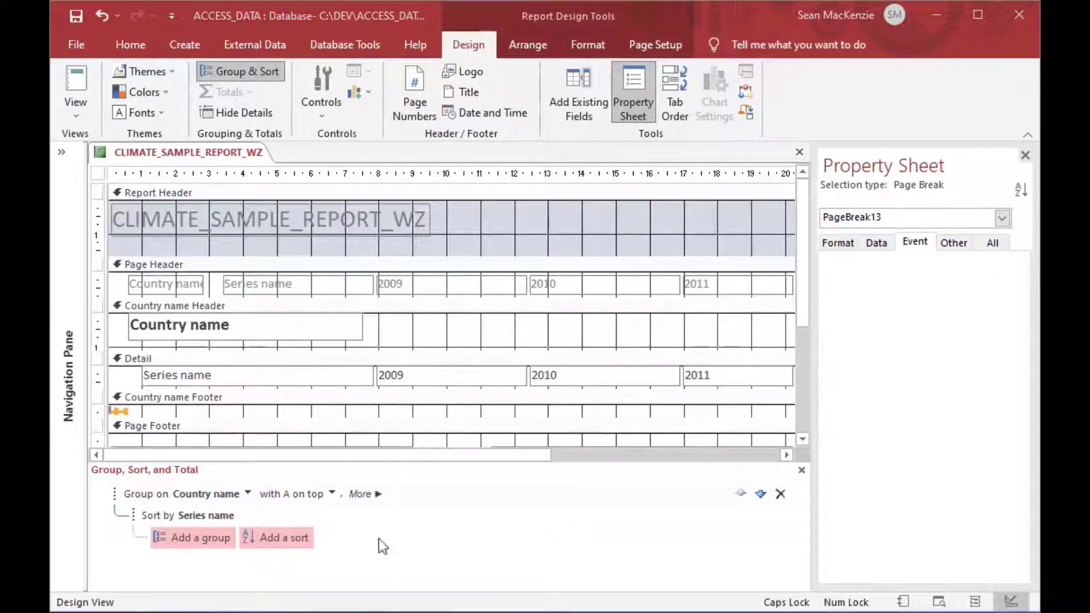
{"action": "left_click", "coordinate": [66, 155]}
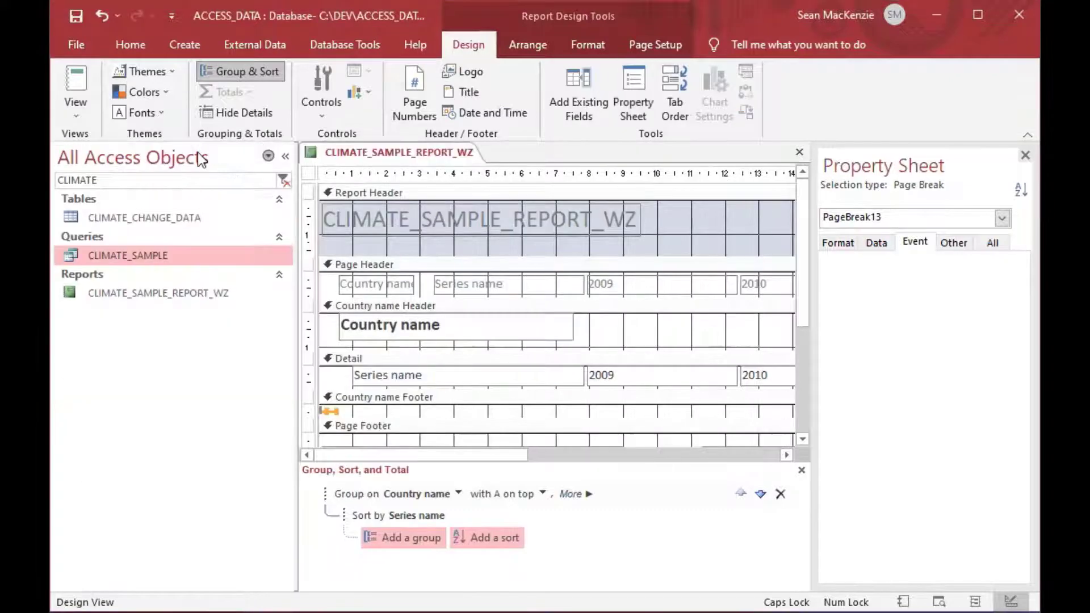
{"action": "left_click", "coordinate": [796, 154]}
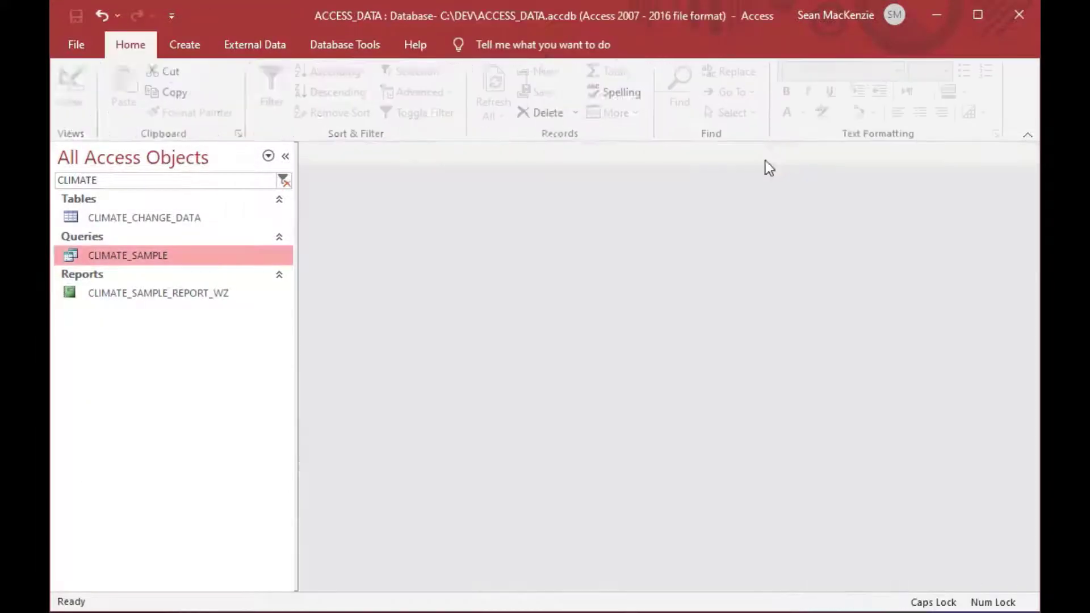
- Start a new report with the Report Wizard from the CLIMATE_SAMPLE query and add the Country name and Series name fields
{"action": "left_click", "coordinate": [159, 294]}
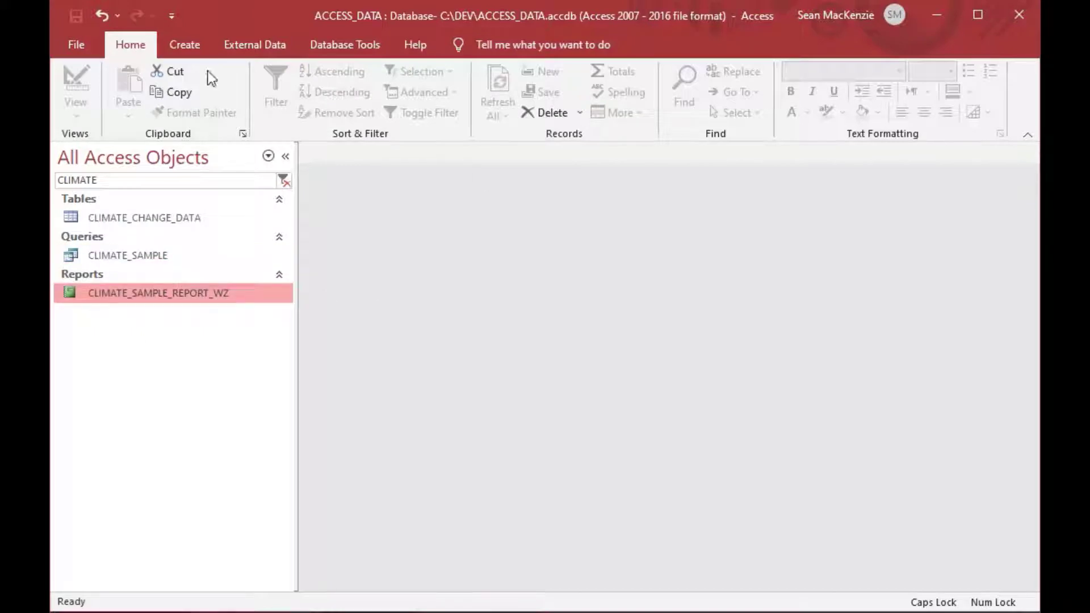
{"action": "left_click", "coordinate": [185, 46]}
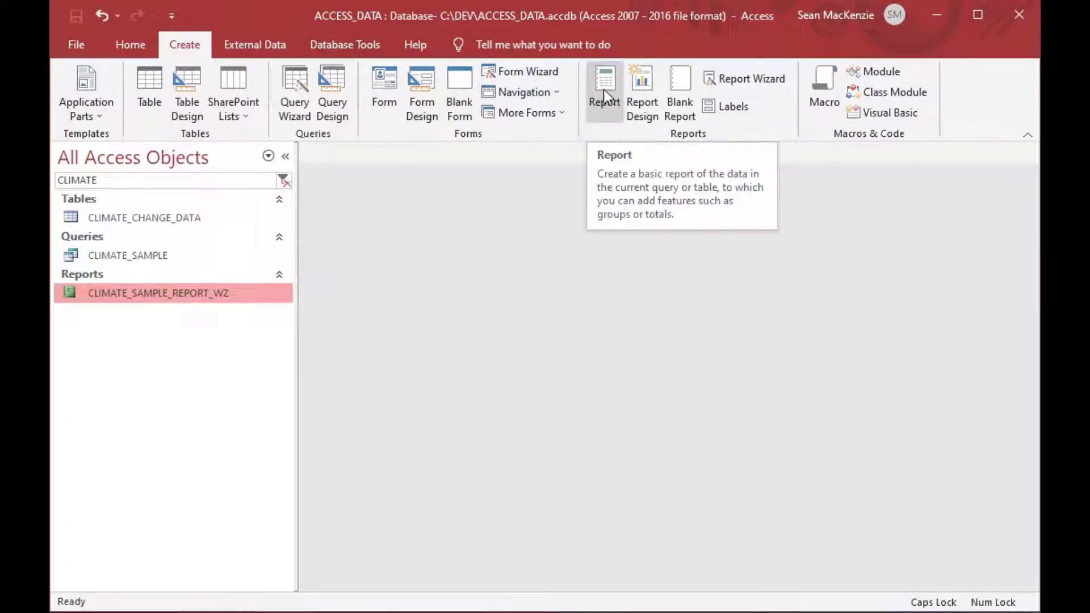
{"action": "left_click", "coordinate": [733, 83]}
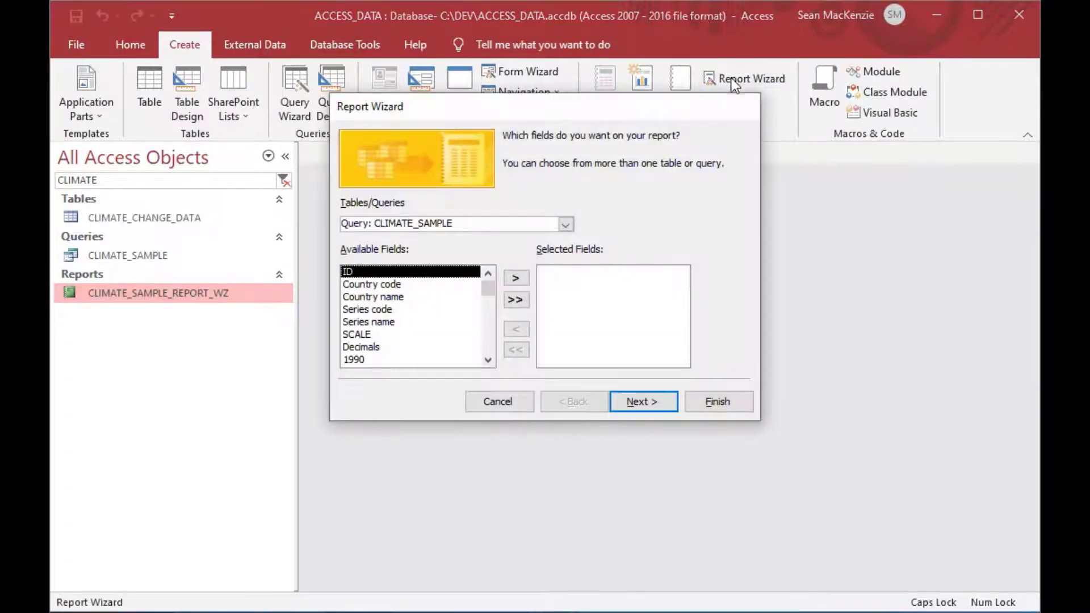
{"action": "left_click", "coordinate": [400, 299]}
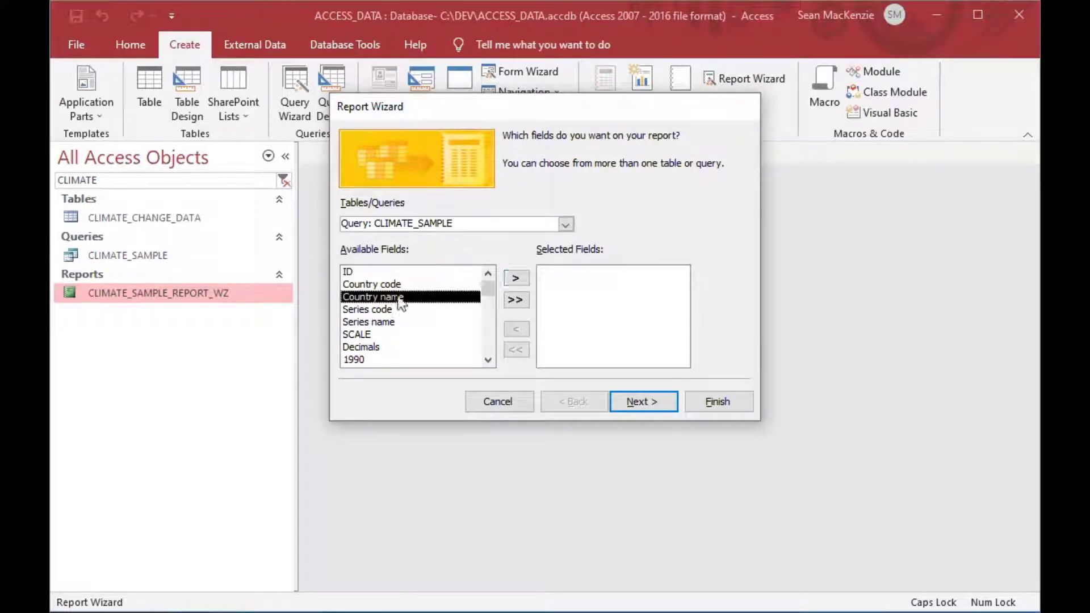
{"action": "left_click", "coordinate": [514, 279]}
{"action": "left_click", "coordinate": [401, 310]}
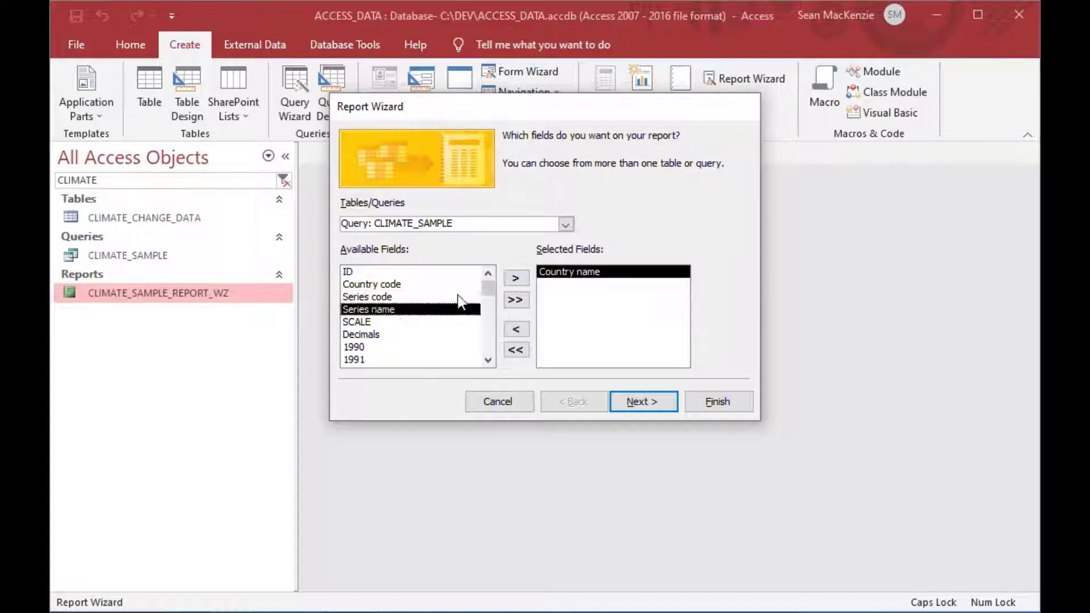
{"action": "left_click", "coordinate": [515, 278]}
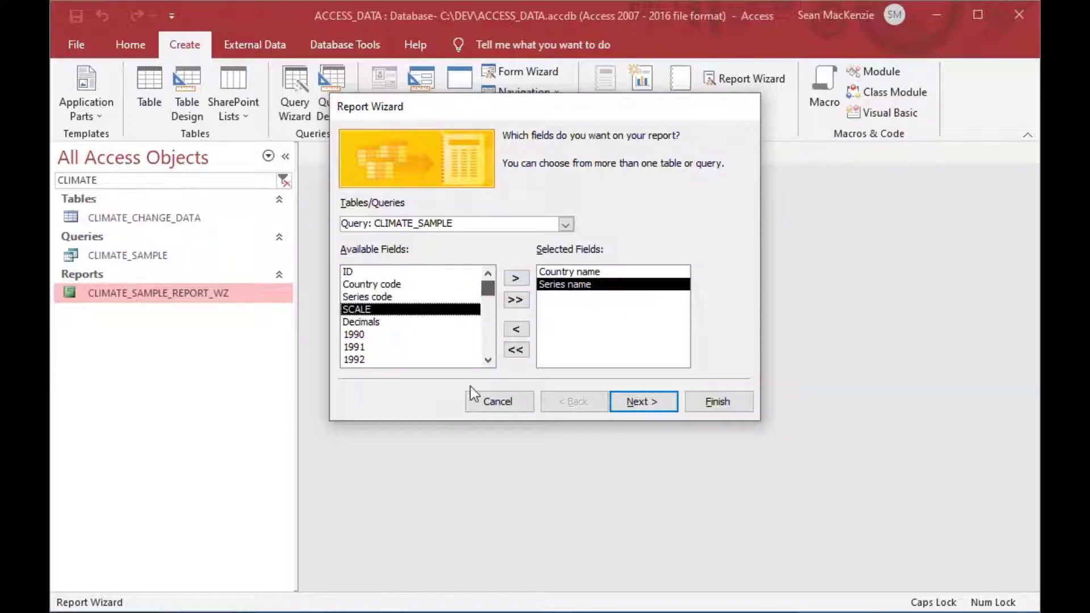
- Add the 2009, 2010 and 2011 fields to the report's selected fields
{"action": "scroll", "coordinate": [481, 340], "scroll_direction": "down", "scroll_amount": 3}
{"action": "scroll", "coordinate": [483, 350], "scroll_direction": "down", "scroll_amount": 4}
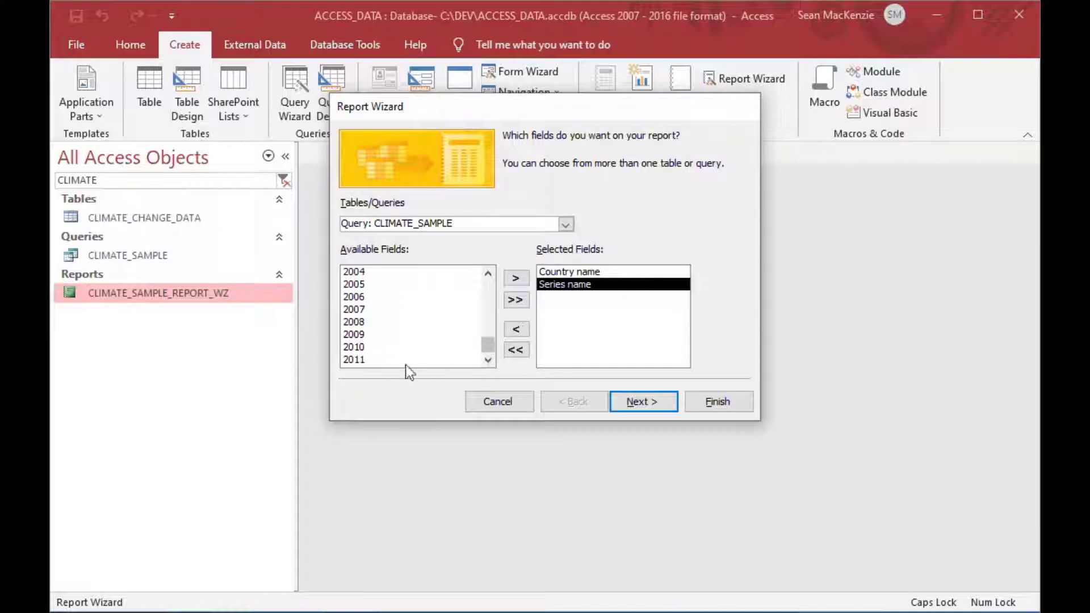
{"action": "double_click", "coordinate": [366, 334]}
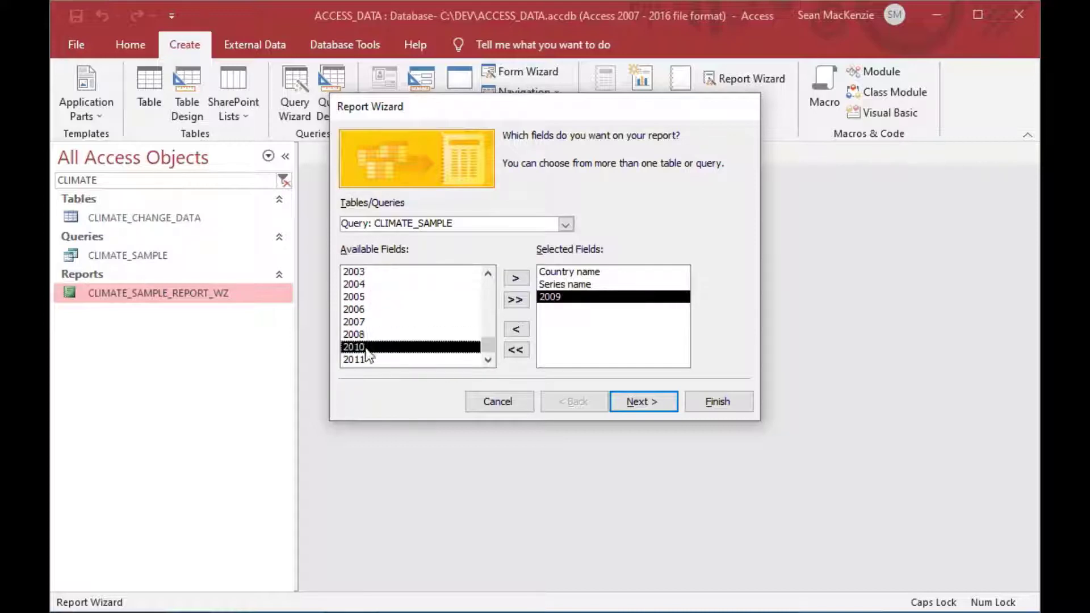
{"action": "double_click", "coordinate": [365, 347]}
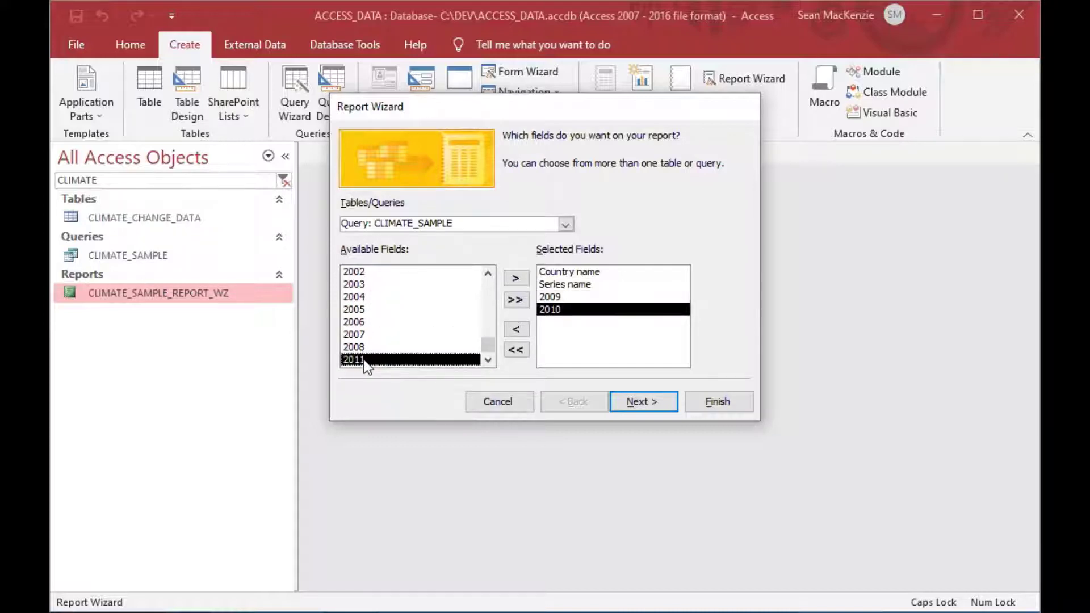
{"action": "double_click", "coordinate": [363, 360]}
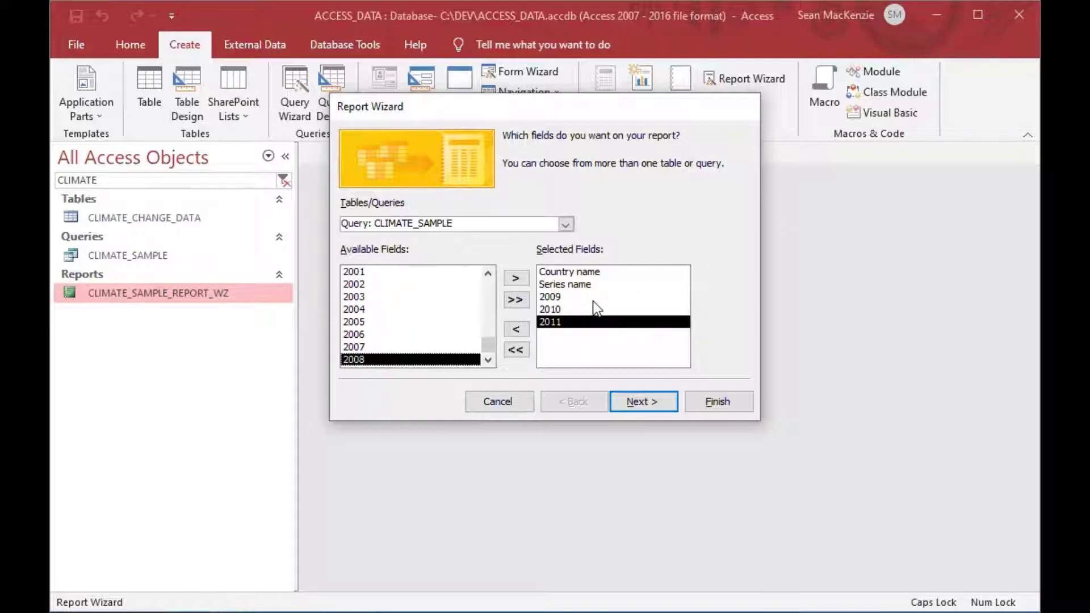
- Skip the grouping levels, sort the records ascending by Country name, and accept the Tabular layout in Portrait orientation
{"action": "left_click", "coordinate": [656, 403]}
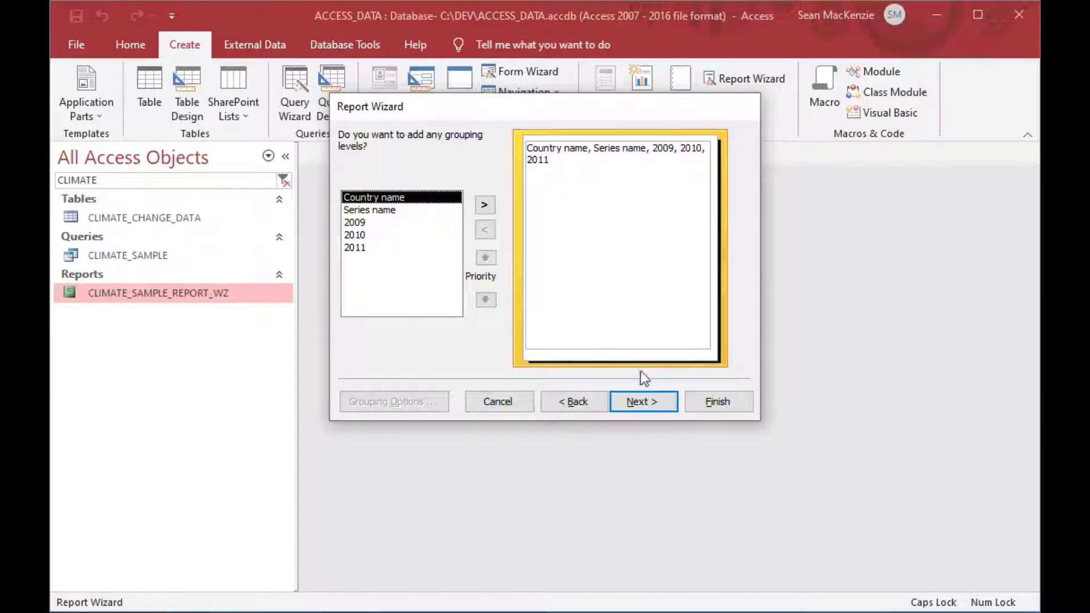
{"action": "left_click", "coordinate": [651, 406]}
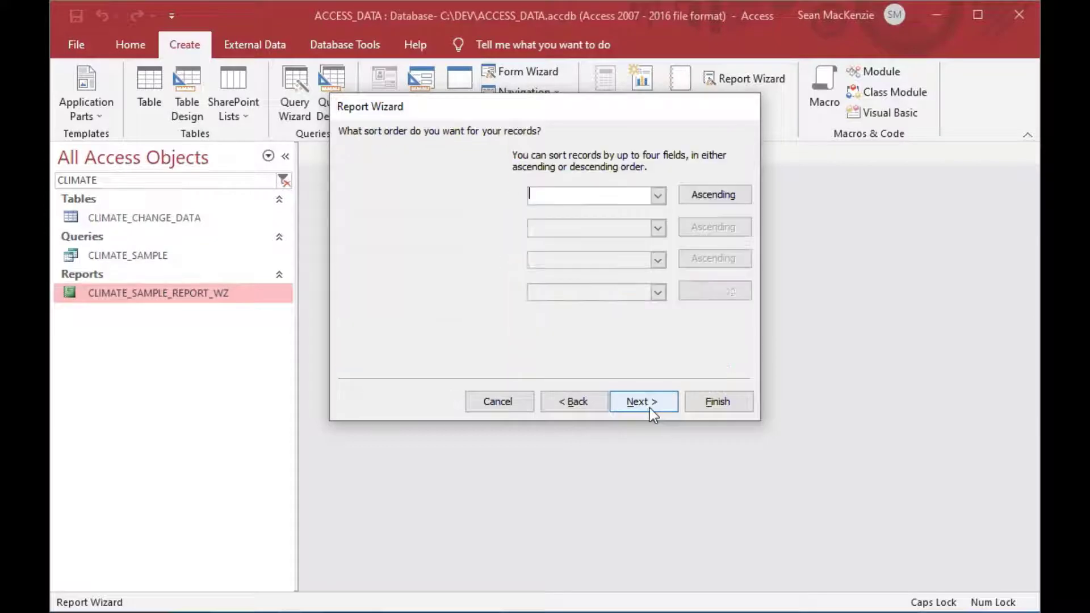
{"action": "left_click", "coordinate": [658, 196]}
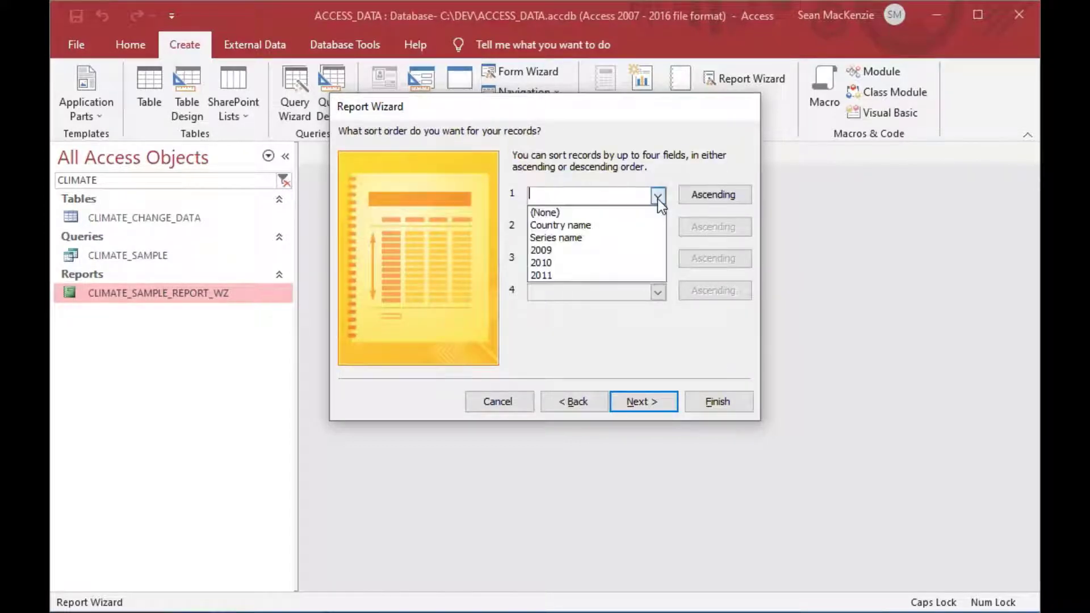
{"action": "left_click", "coordinate": [589, 224]}
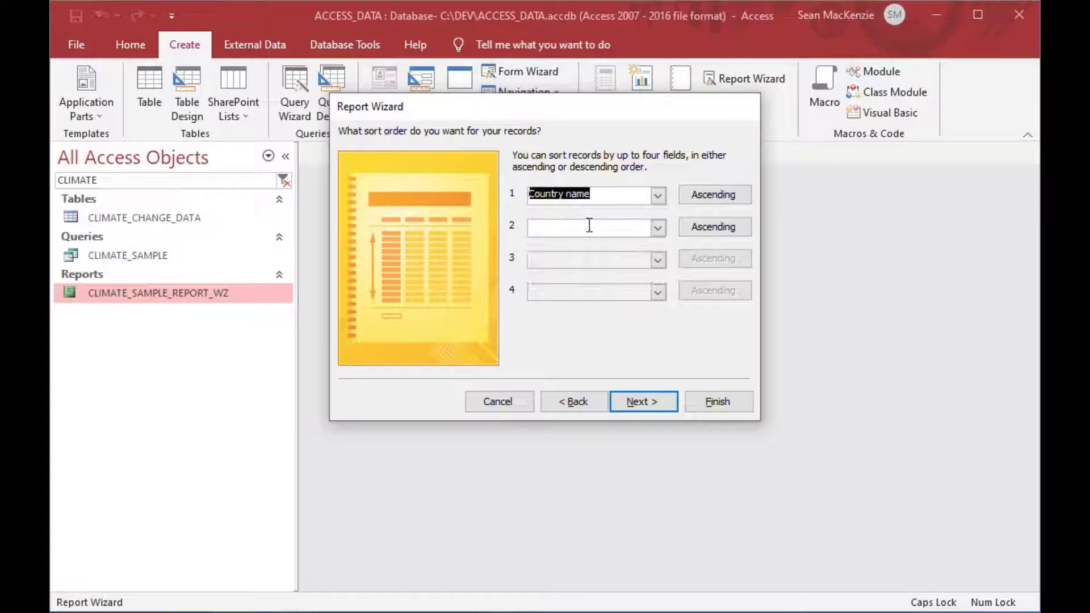
{"action": "left_click", "coordinate": [646, 400]}
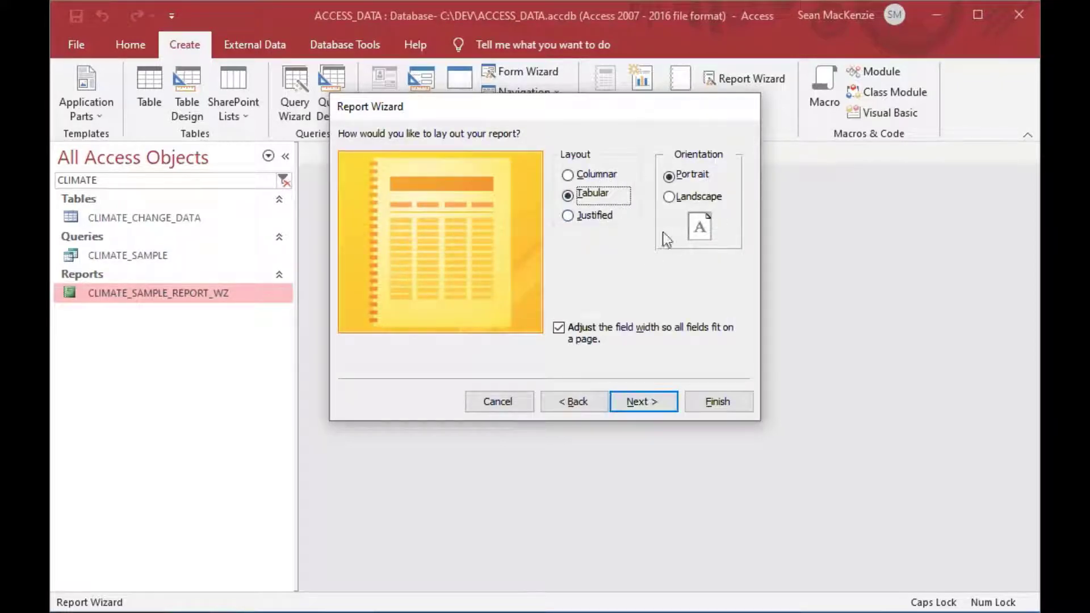
{"action": "left_click", "coordinate": [647, 403]}
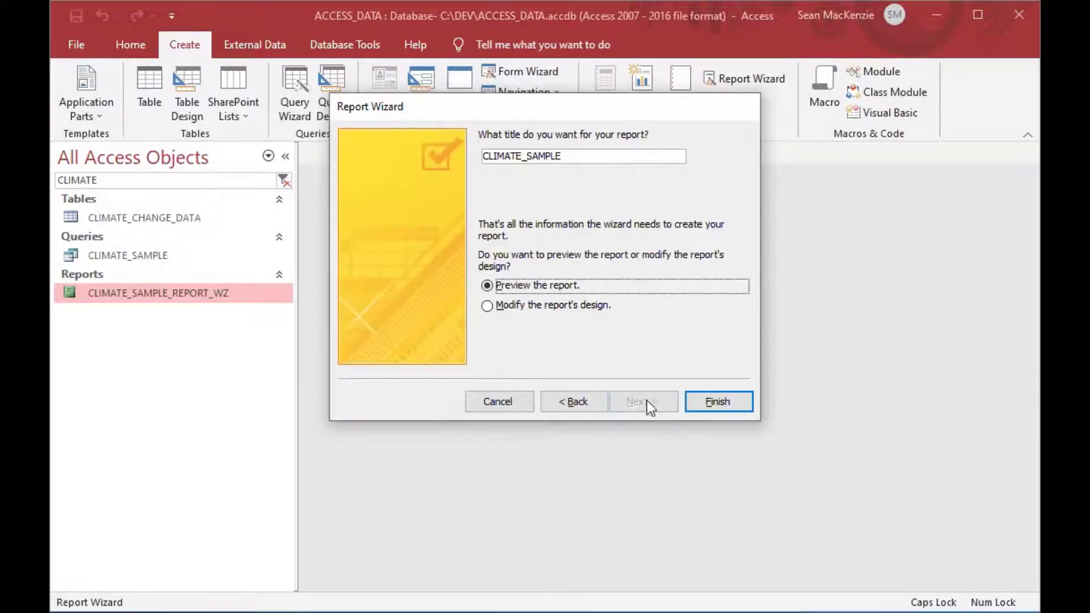
- Title the report CLIMATE_SAMPLE_REPORT and finish the wizard with the report preview
{"action": "left_click", "coordinate": [621, 155]}
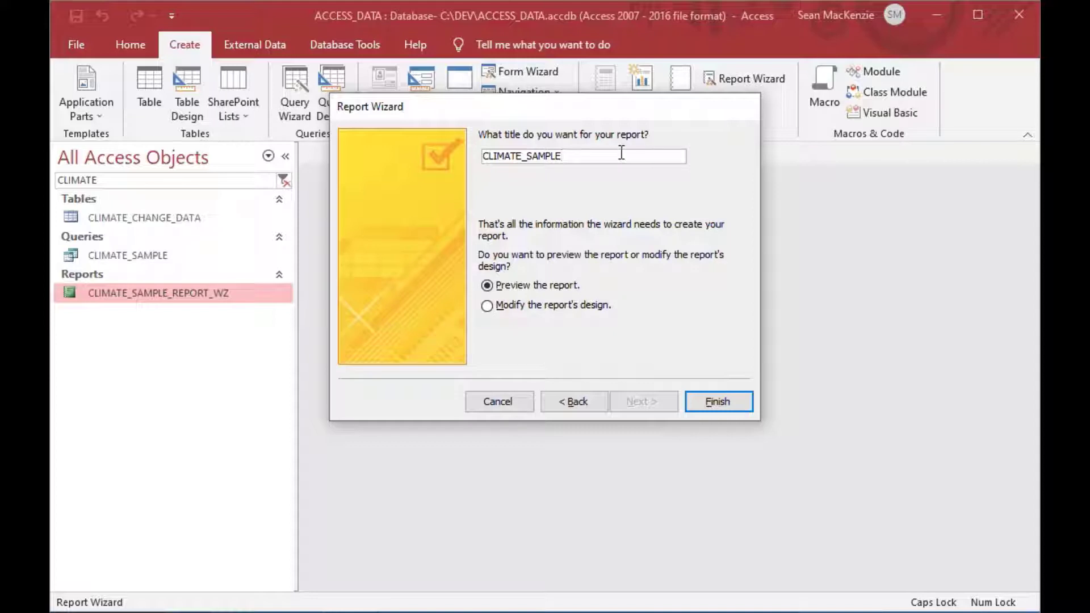
{"action": "type", "text": "_"}
{"action": "key", "text": "Caps_Lock"}
{"action": "type", "text": "rep"}
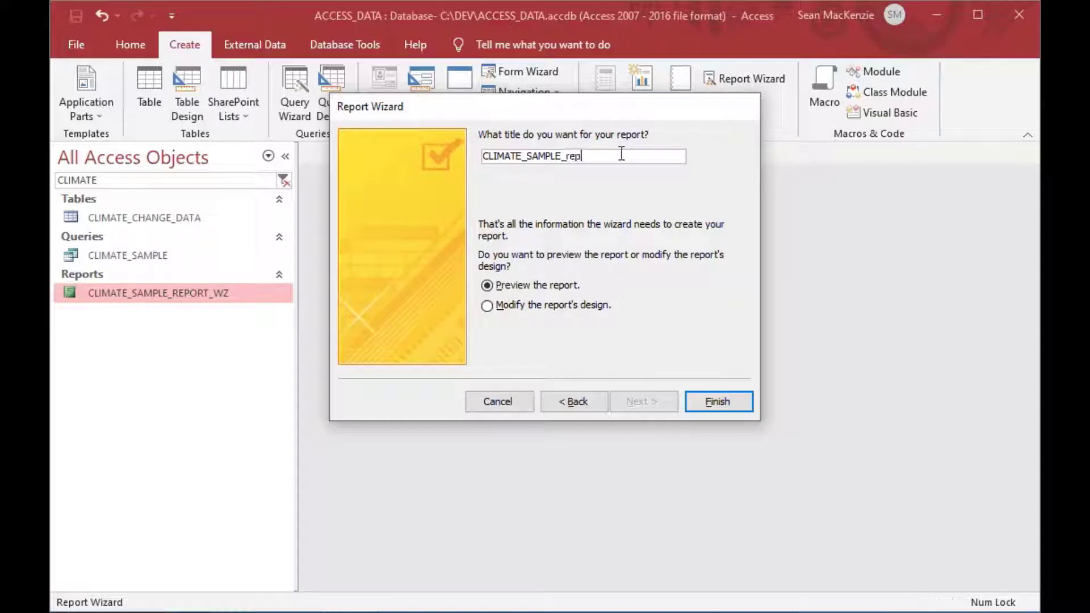
{"action": "key", "text": "BackSpace"}
{"action": "key", "text": "BackSpace"}
{"action": "key", "text": "Caps_Lock"}
{"action": "type", "text": "REPORT"}
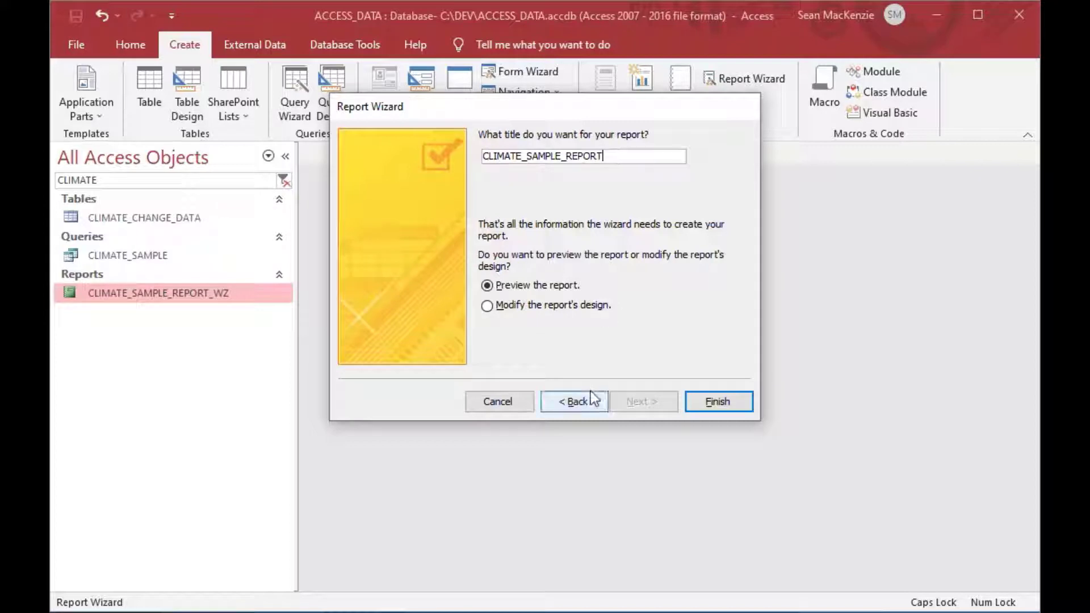
{"action": "left_click", "coordinate": [716, 401]}
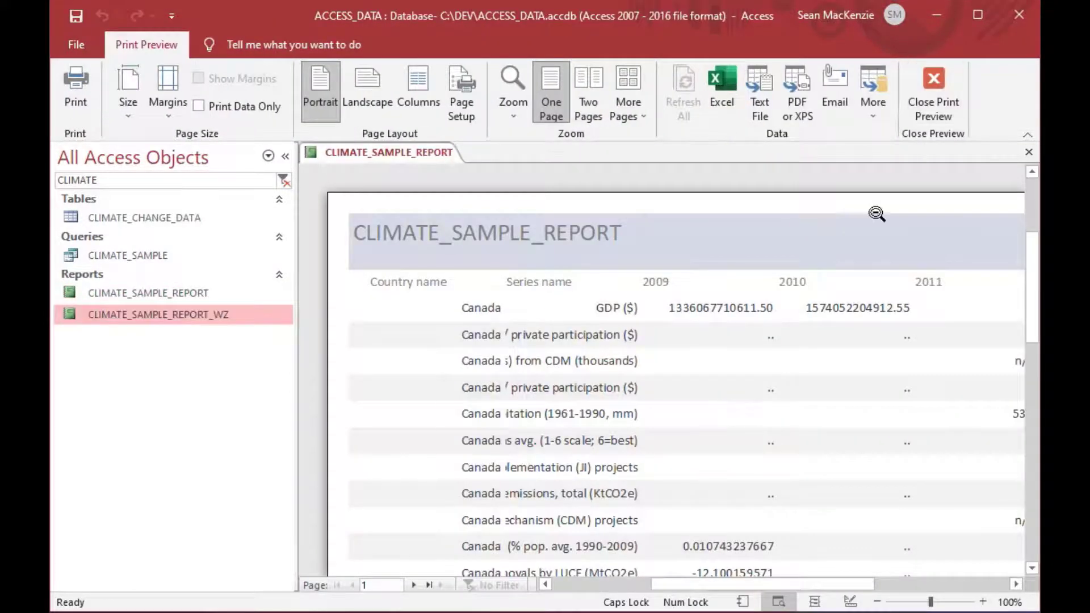
- Collapse the database object list and examine whole preview pages 1 to 4, checking how the country records run, returning to page 1
{"action": "left_click", "coordinate": [285, 156]}
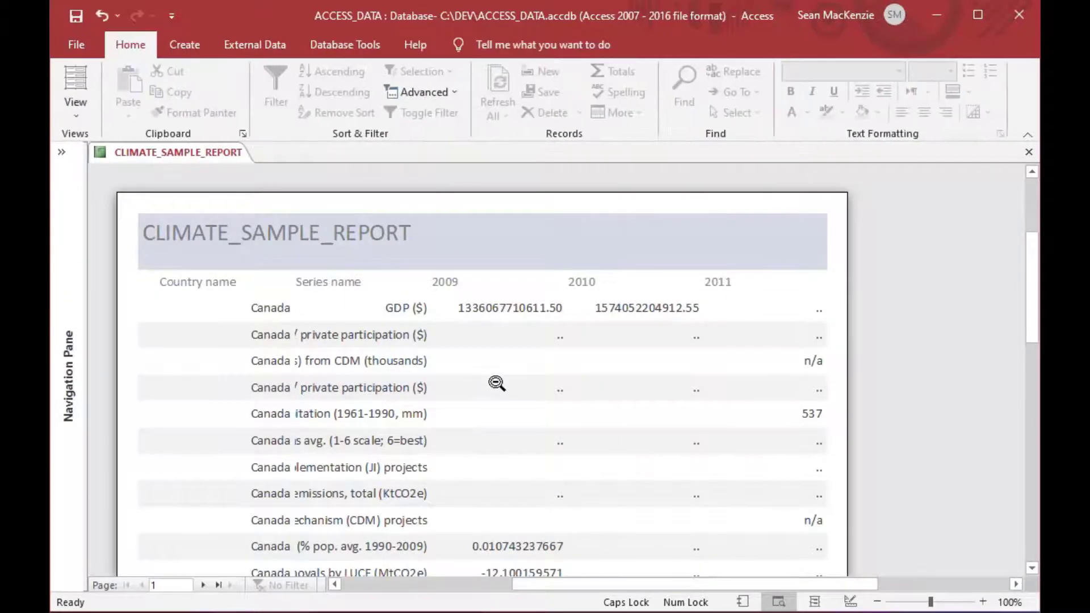
{"action": "left_click", "coordinate": [561, 393]}
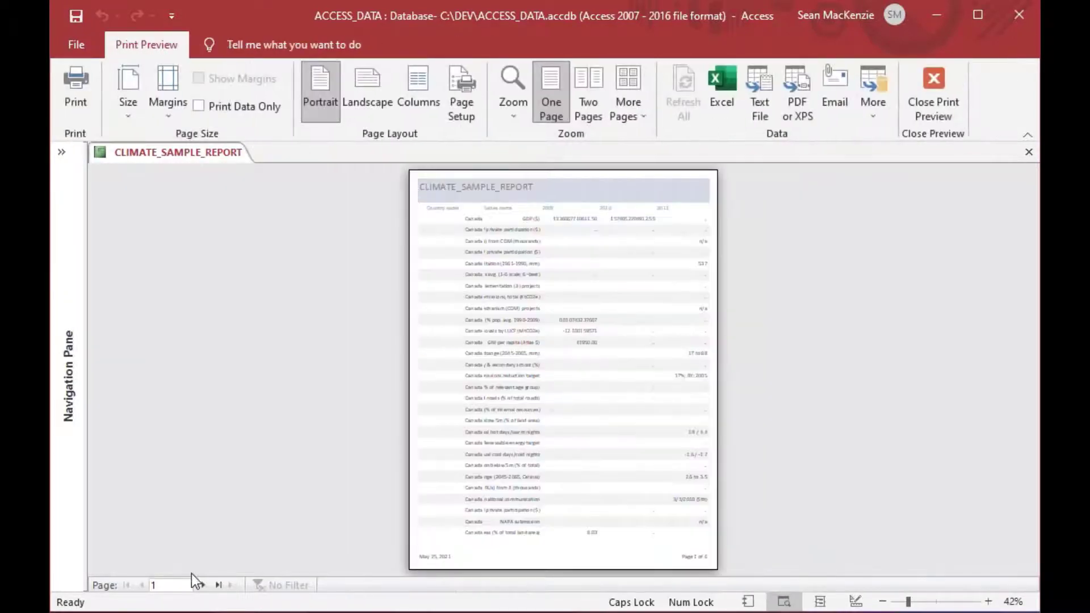
{"action": "left_click", "coordinate": [203, 584]}
{"action": "left_click", "coordinate": [204, 585]}
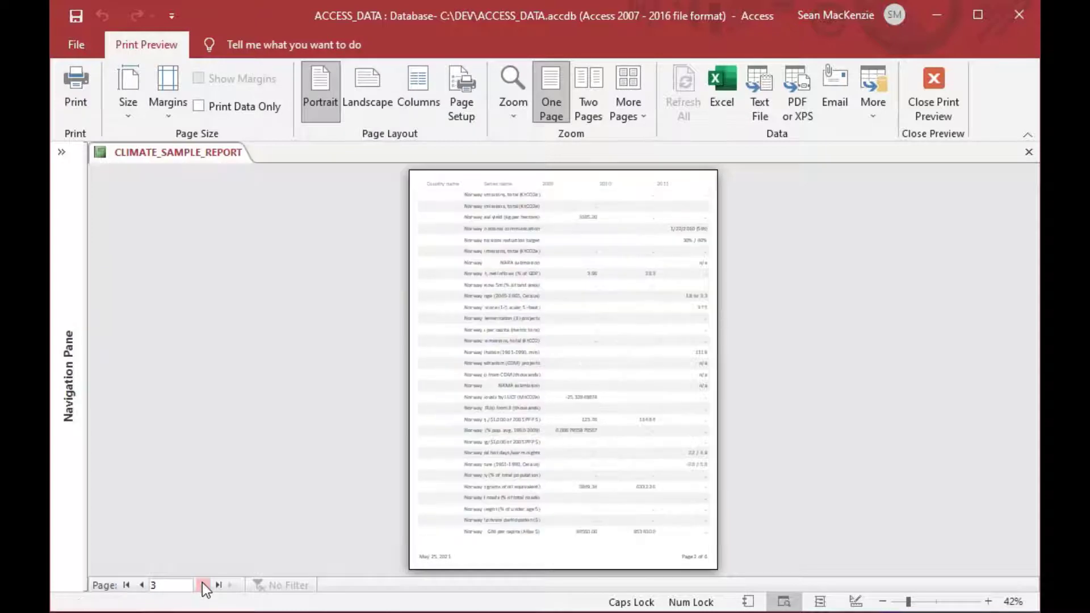
{"action": "left_click", "coordinate": [203, 585]}
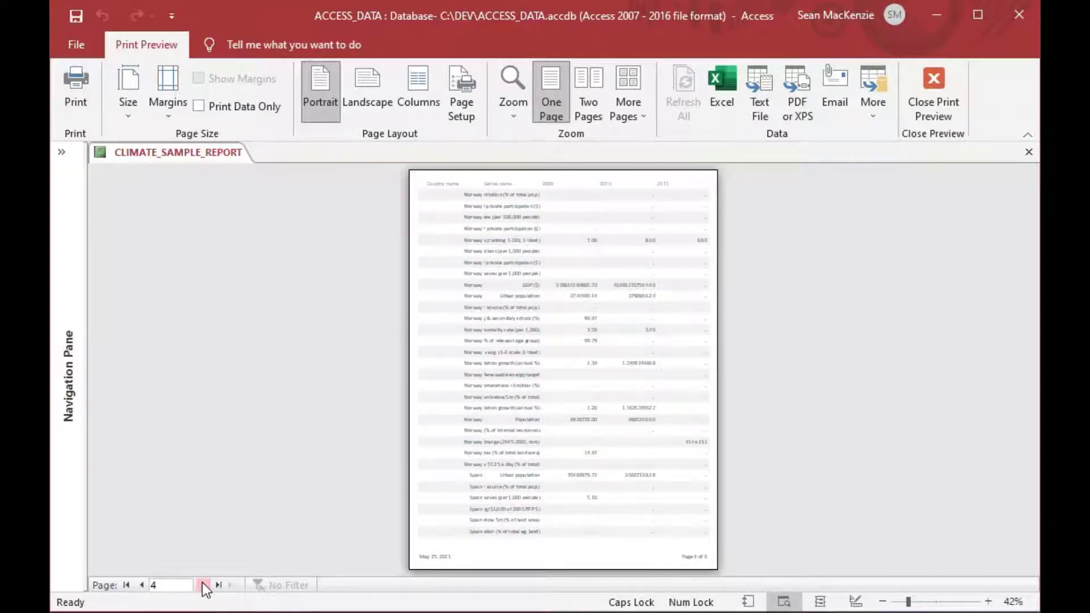
{"action": "left_click", "coordinate": [141, 585]}
{"action": "left_click", "coordinate": [141, 585]}
{"action": "left_click", "coordinate": [141, 584]}
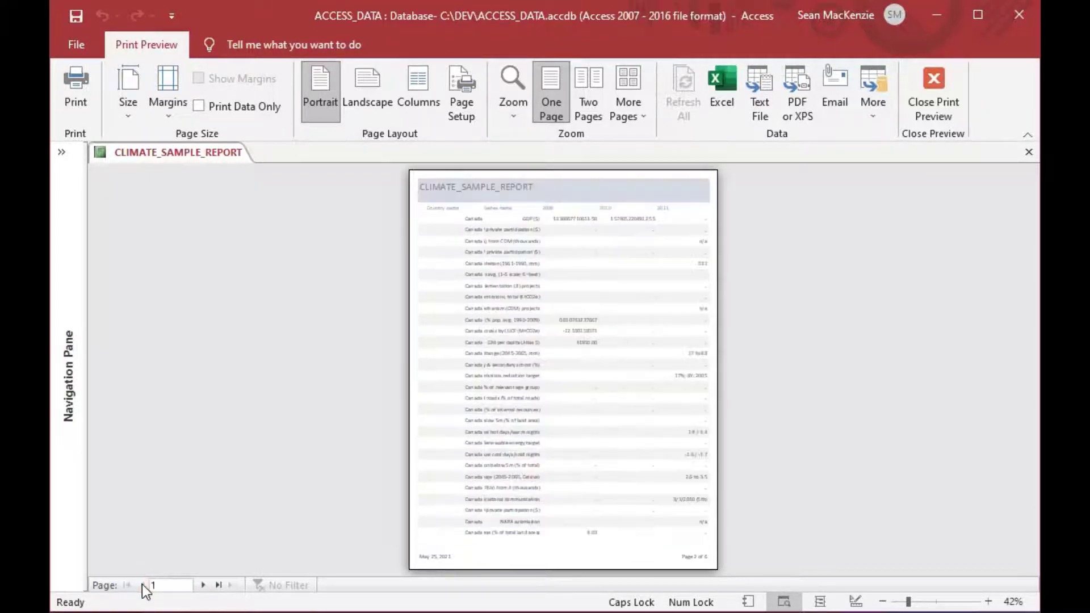
- Leave Print Preview for the report design and add a group on Series name below the Country name sort
{"action": "left_click", "coordinate": [932, 90]}
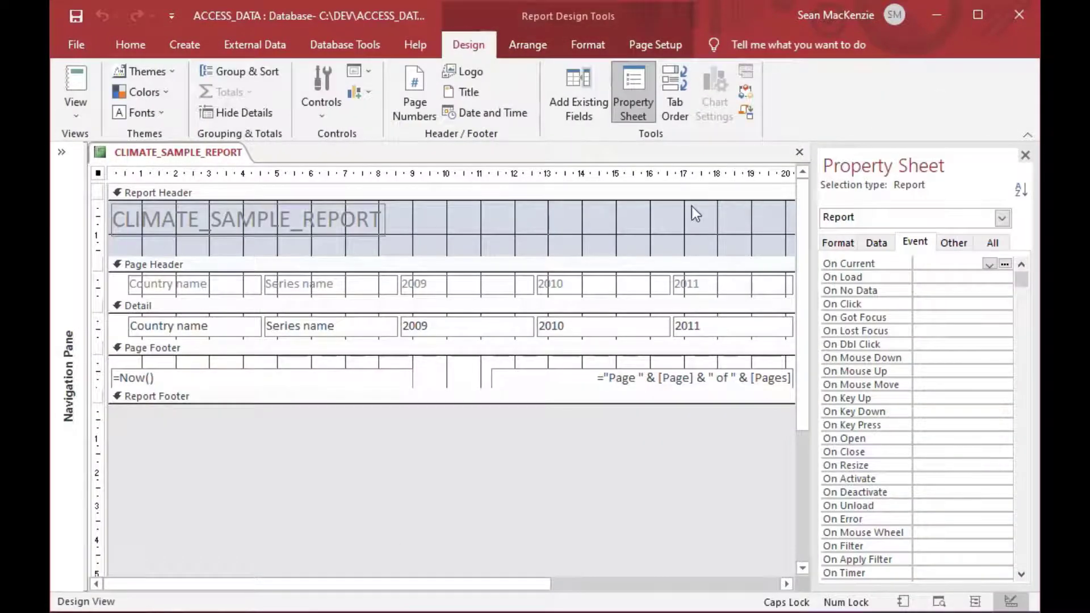
{"action": "left_click", "coordinate": [216, 309]}
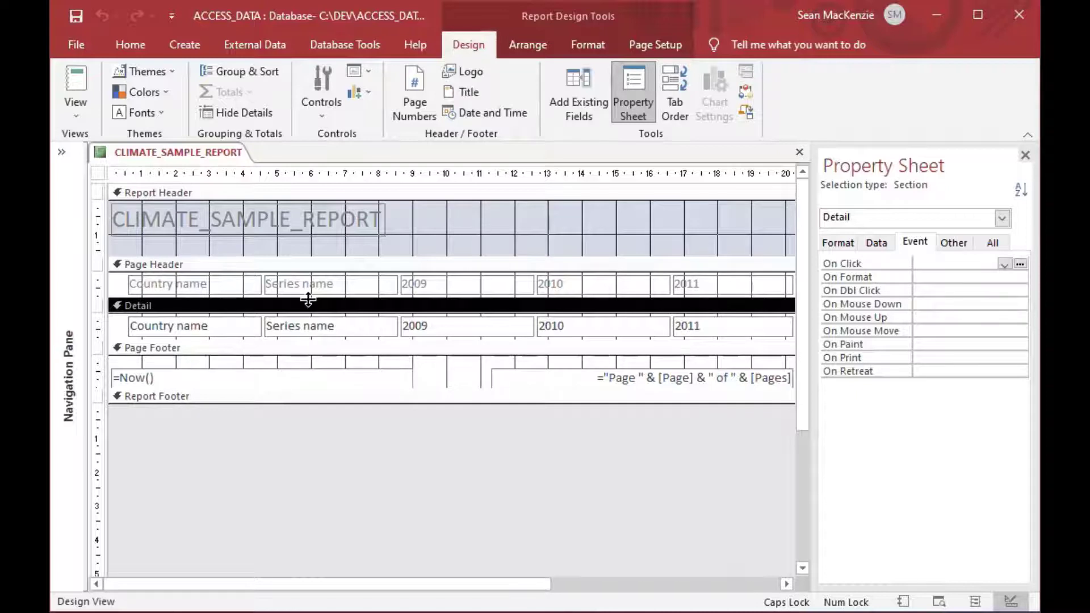
{"action": "left_click", "coordinate": [239, 72]}
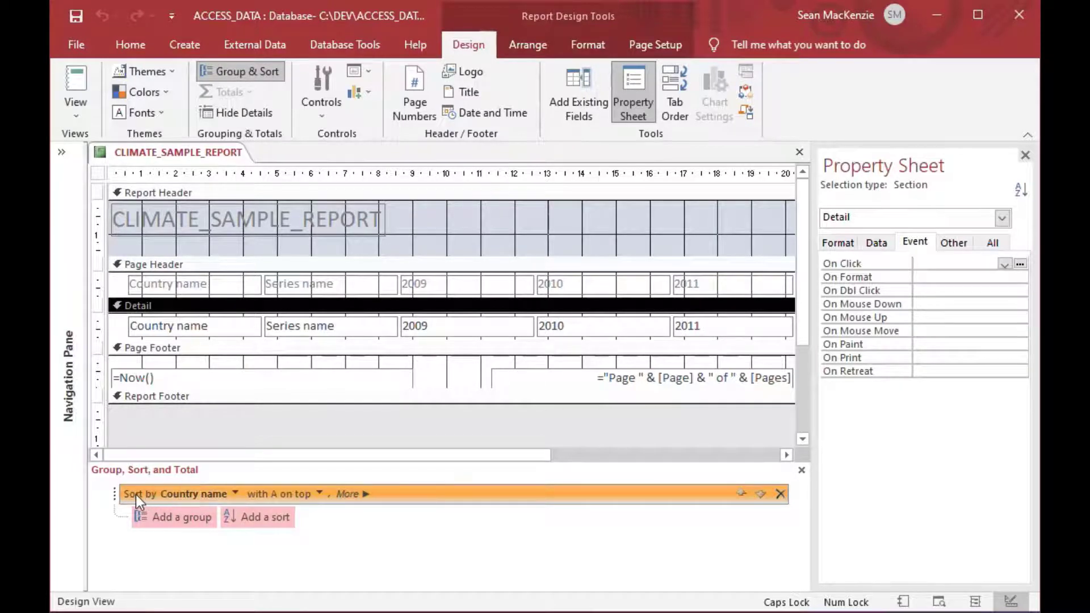
{"action": "left_click", "coordinate": [160, 518]}
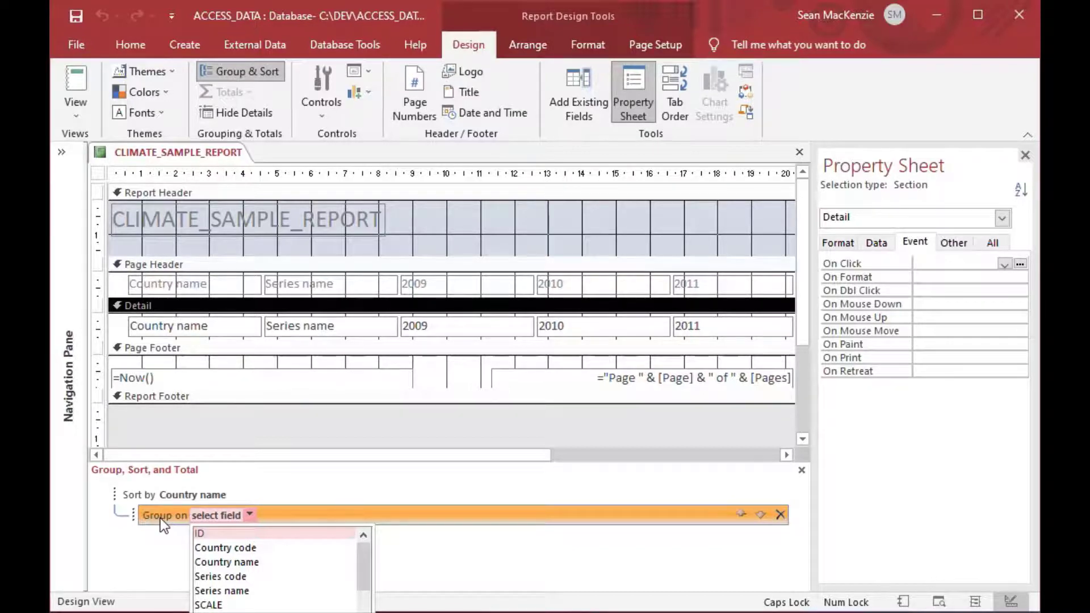
{"action": "left_click", "coordinate": [233, 591]}
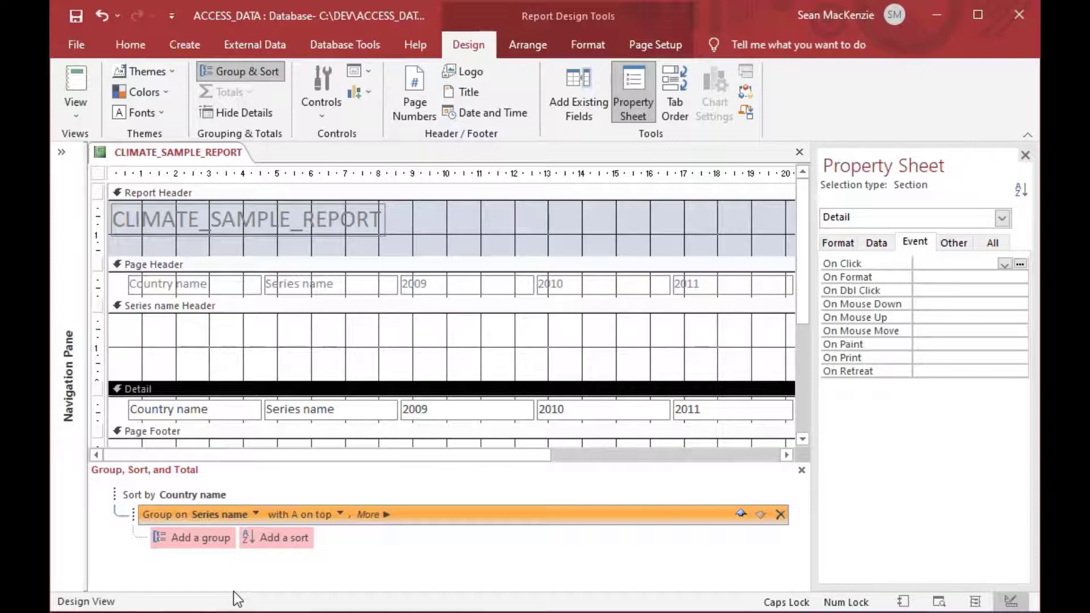
- Delete the Series name text box from the Detail section and move the Country name text box into its place beside 2009
{"action": "left_click", "coordinate": [342, 409]}
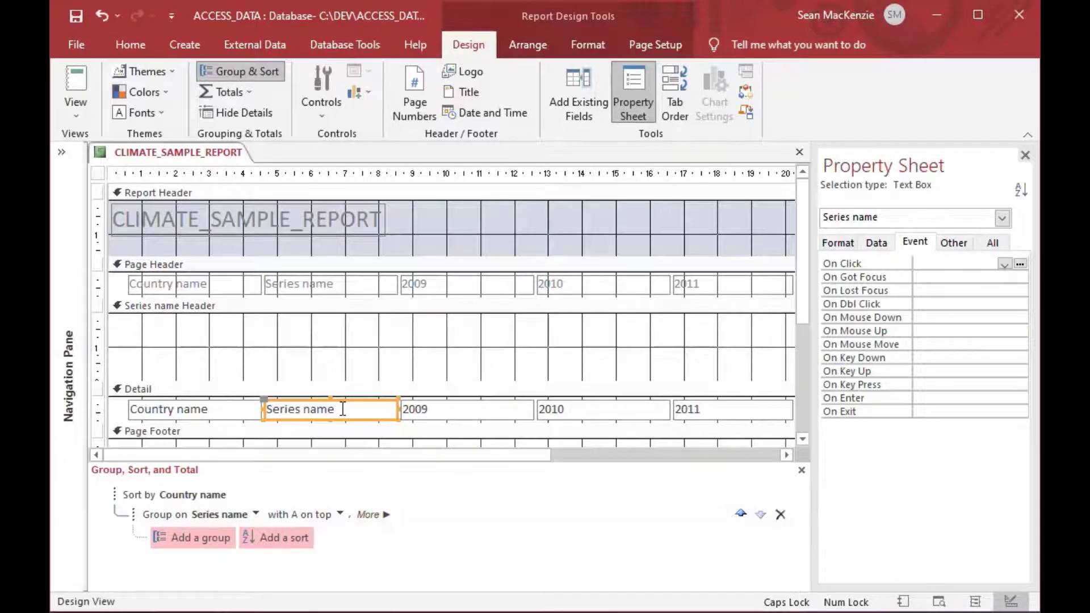
{"action": "key", "text": "Delete"}
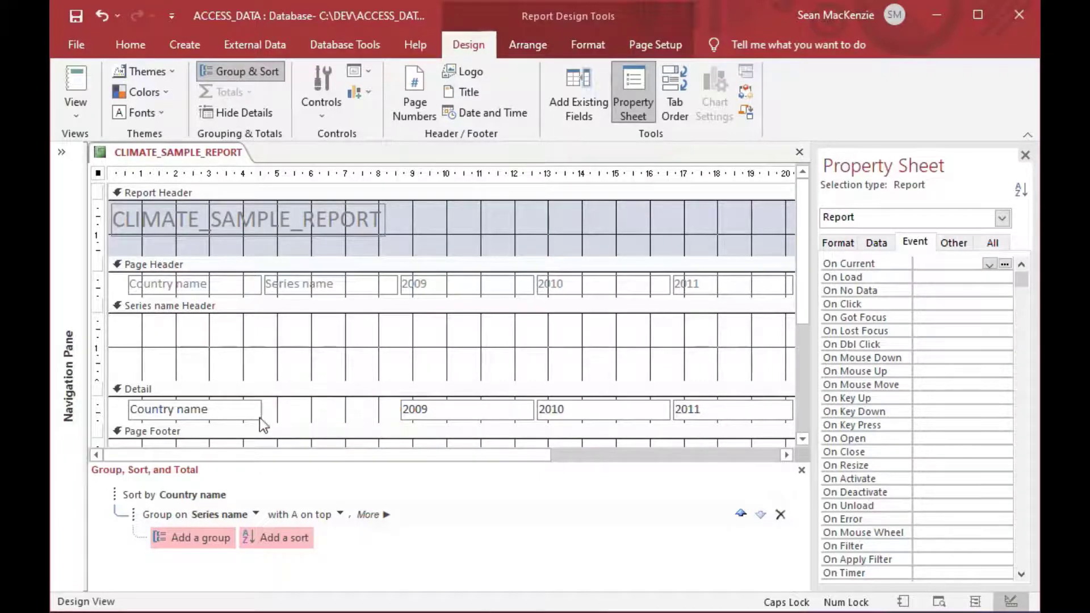
{"action": "left_click_drag", "start_coordinate": [234, 411], "coordinate": [373, 409]}
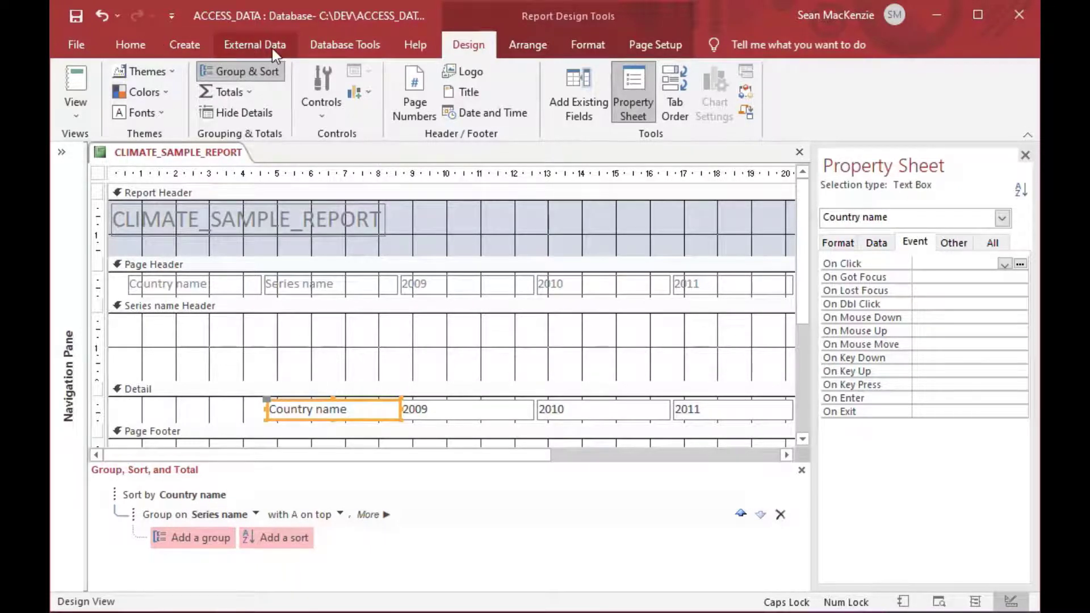
- Add a text box to the Series name Header, delete its label, and place it at the section's upper-left corner, enlarged to nearly the 8 ruler mark
{"action": "left_click", "coordinate": [320, 100]}
{"action": "left_click", "coordinate": [367, 145]}
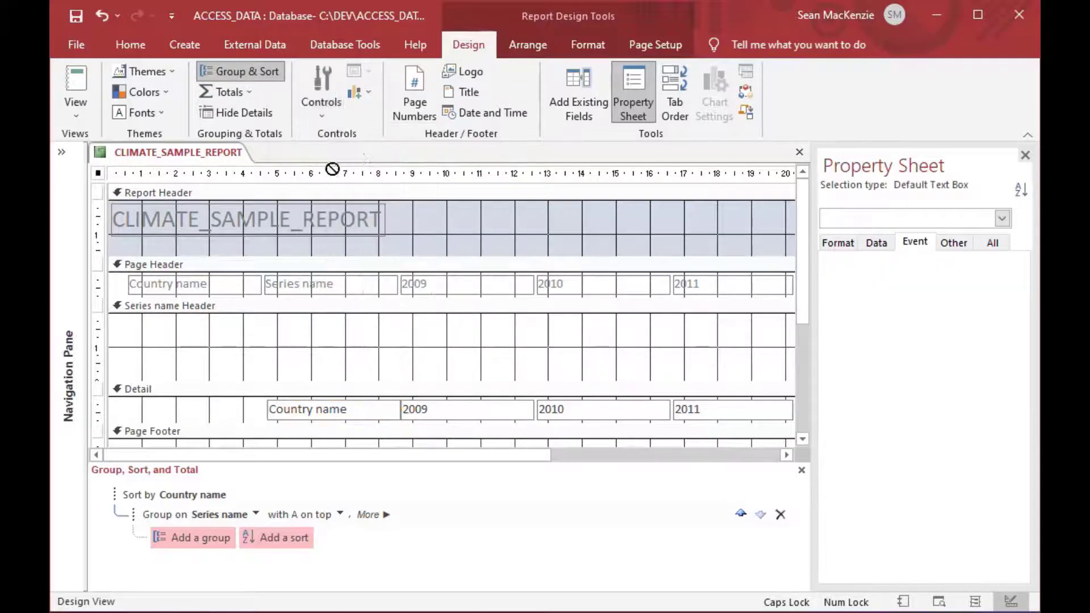
{"action": "left_click", "coordinate": [237, 340]}
{"action": "left_click", "coordinate": [164, 350]}
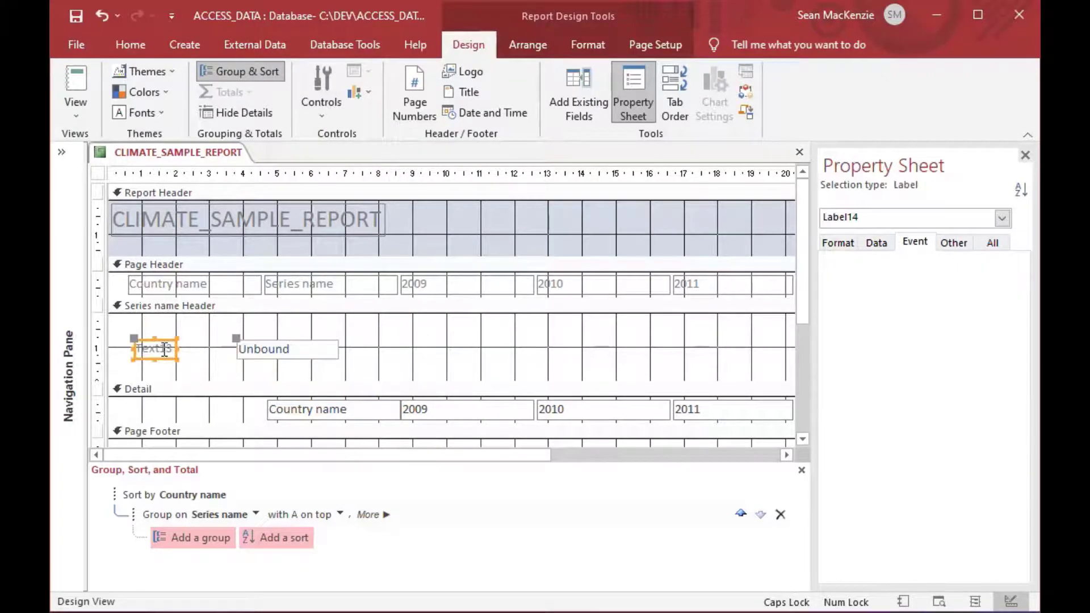
{"action": "key", "text": "Delete"}
{"action": "left_click_drag", "start_coordinate": [232, 353], "coordinate": [141, 327]}
{"action": "left_click_drag", "start_coordinate": [211, 336], "coordinate": [370, 350]}
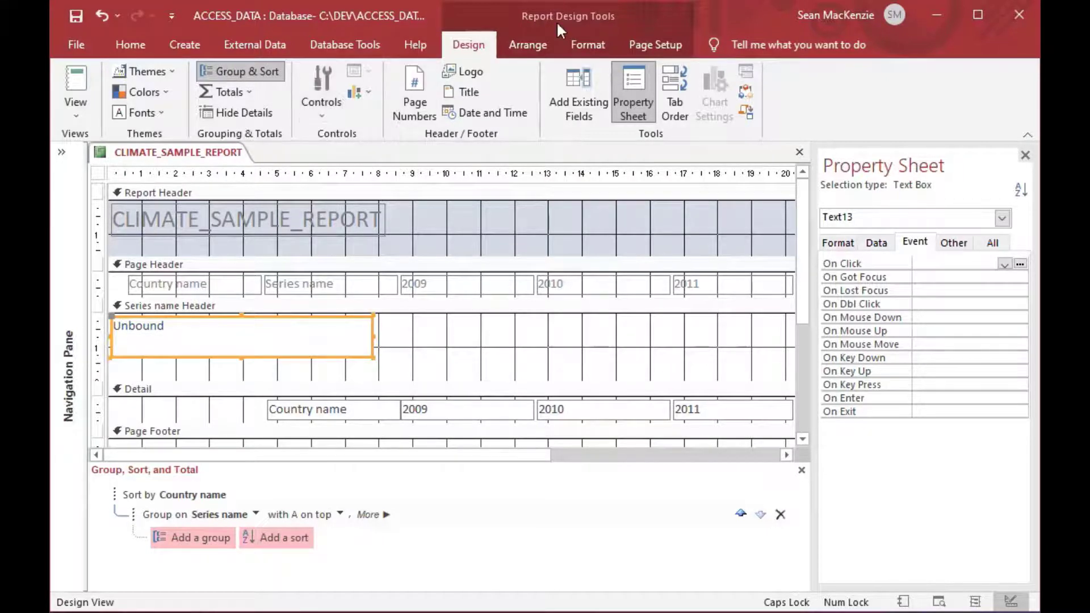
- Set the header text box's font size to 16 and widen it to the far edge of the 2011 column
{"action": "left_click", "coordinate": [596, 45]}
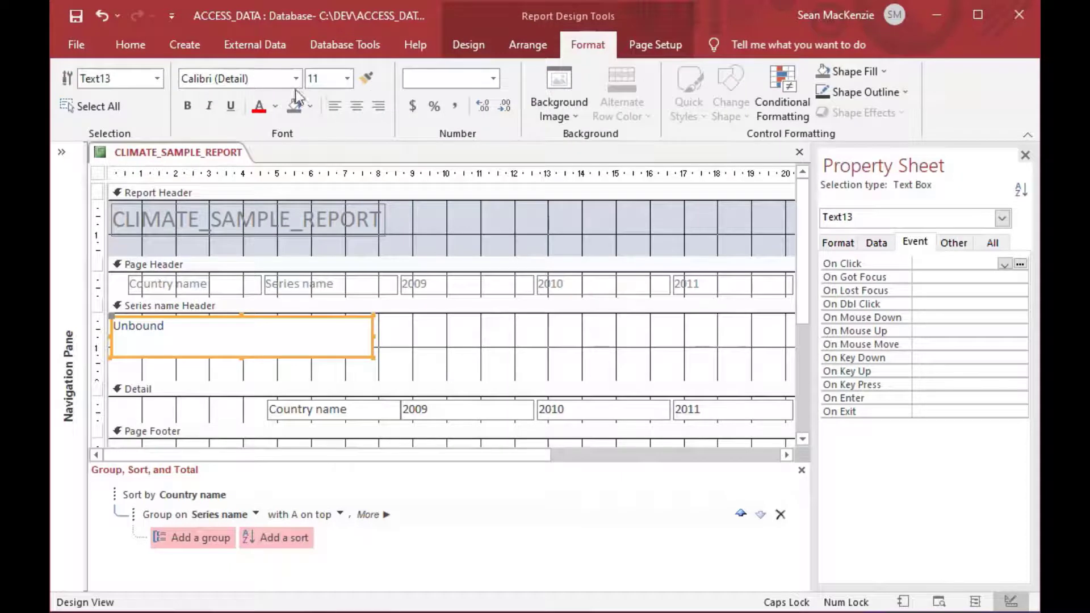
{"action": "left_click", "coordinate": [347, 79]}
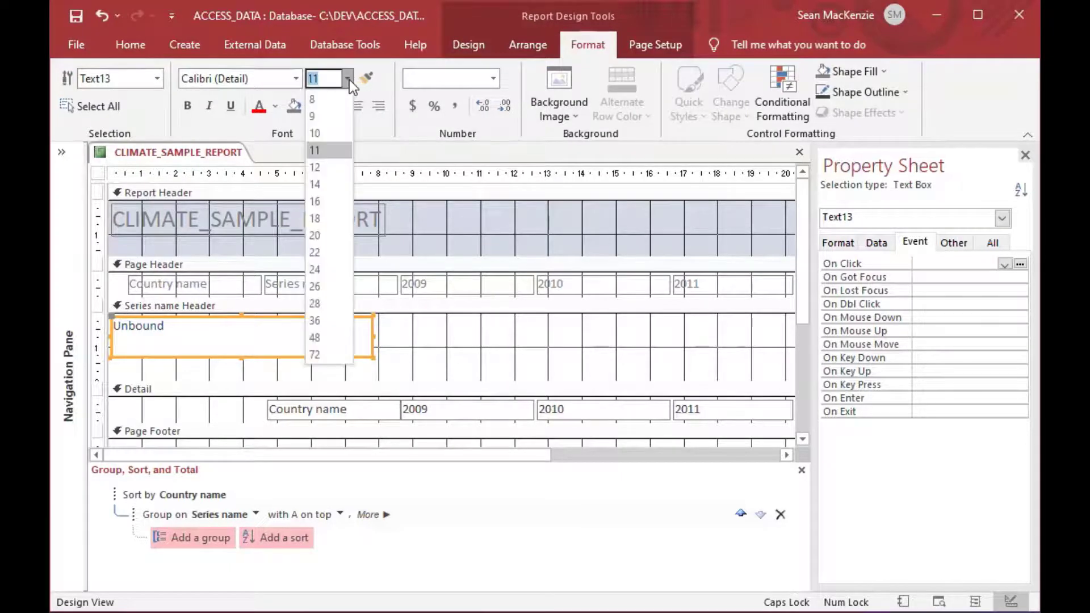
{"action": "left_click", "coordinate": [323, 204]}
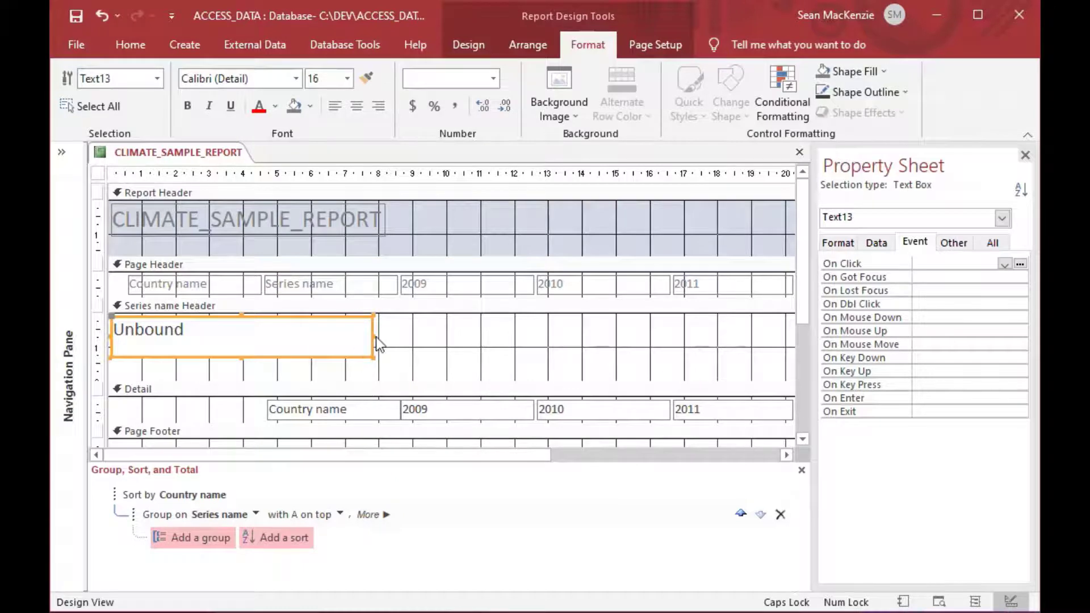
{"action": "left_click_drag", "start_coordinate": [373, 336], "coordinate": [793, 335]}
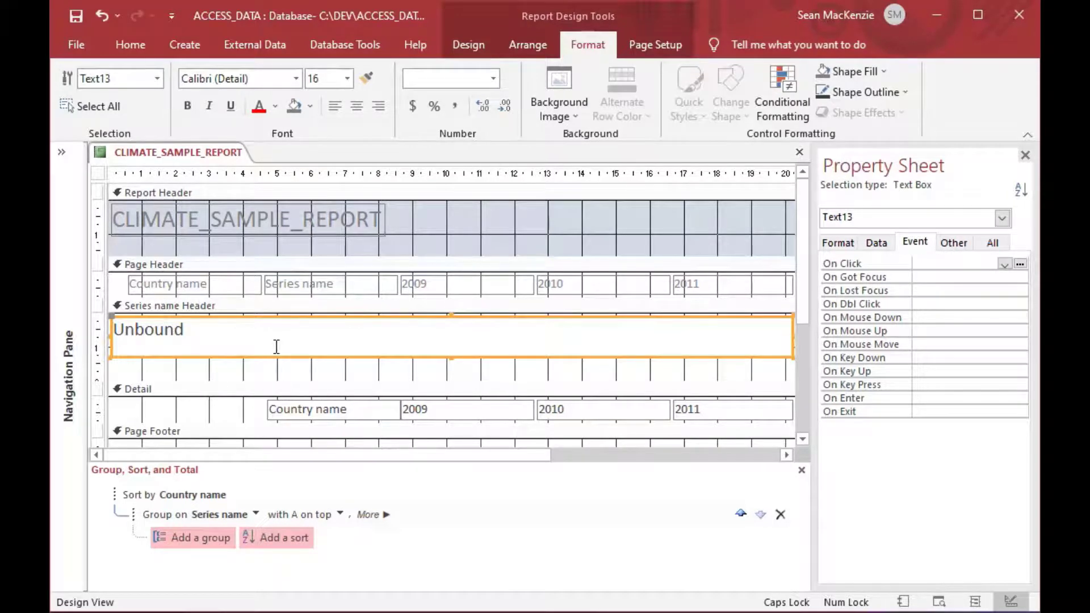
- Set the header text box's control source to Series name and shorten the Series name Header section to just below the box
{"action": "left_click", "coordinate": [260, 337]}
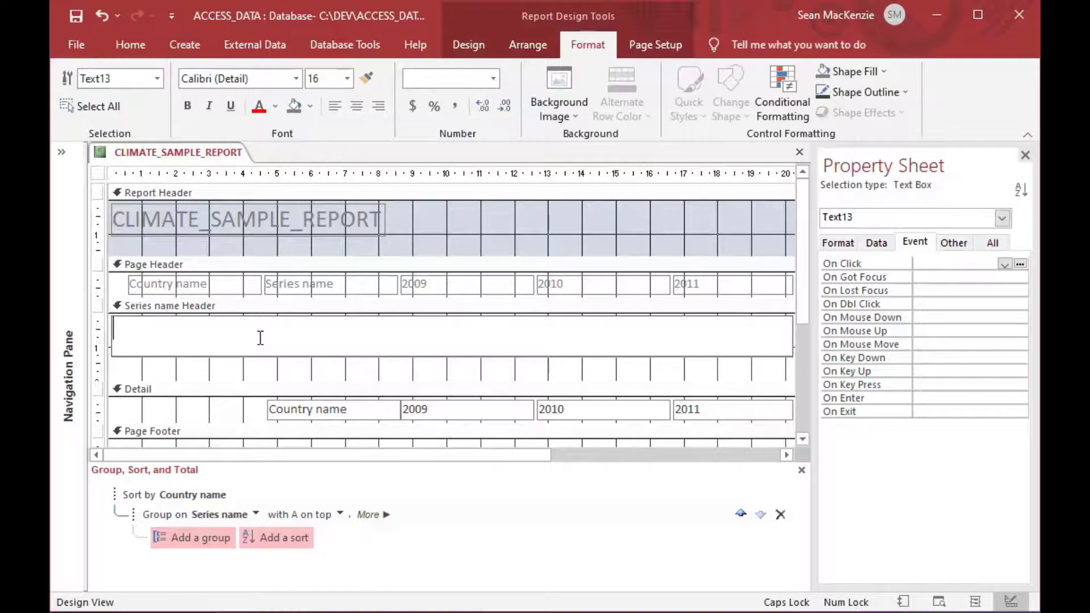
{"action": "left_click", "coordinate": [273, 369]}
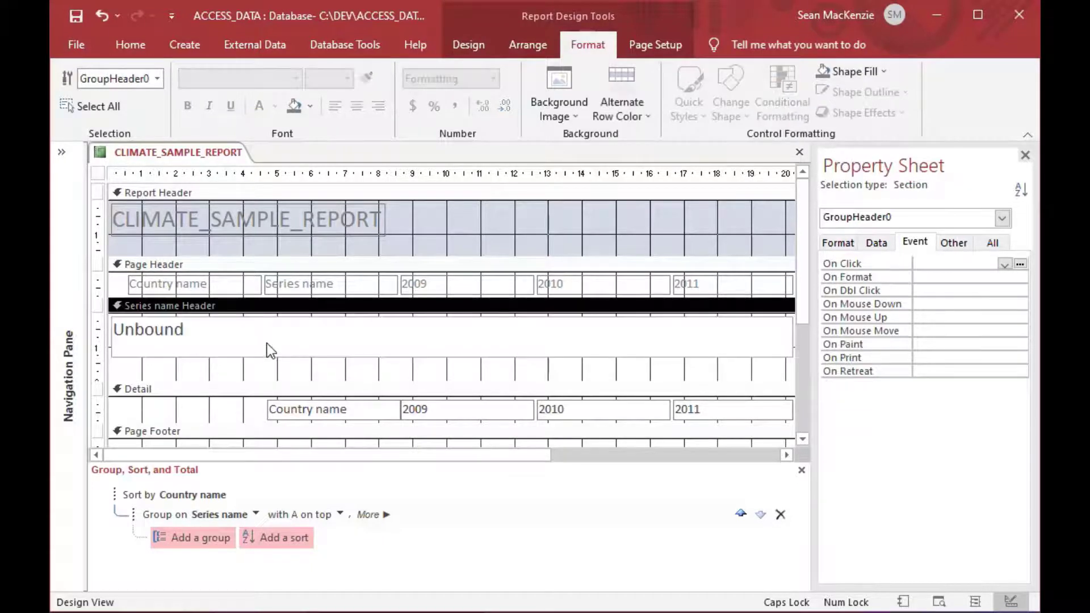
{"action": "left_click", "coordinate": [267, 343]}
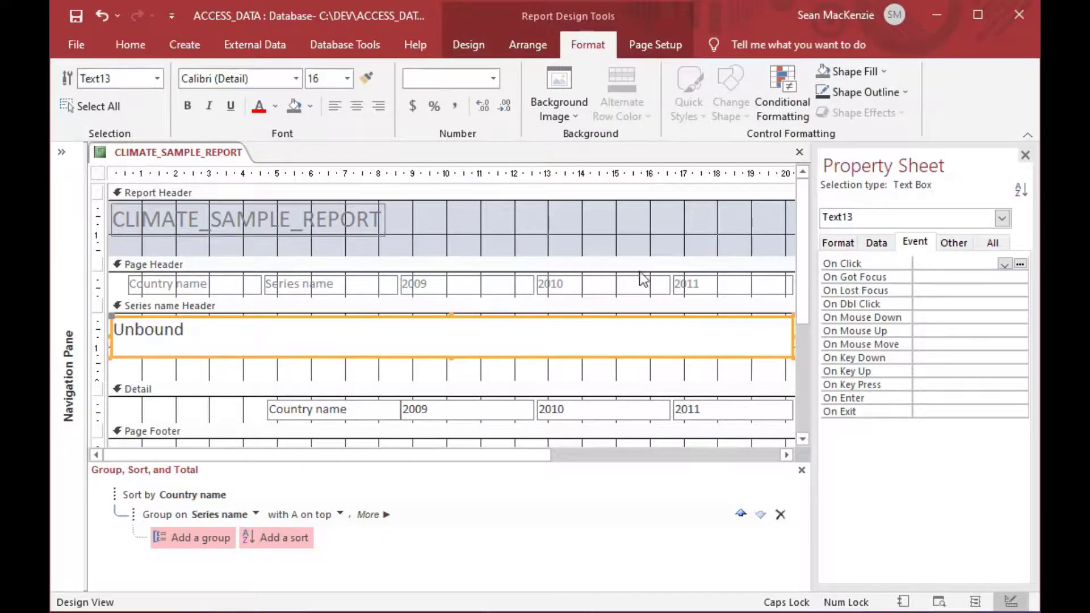
{"action": "left_click", "coordinate": [875, 244]}
{"action": "left_click", "coordinate": [967, 258]}
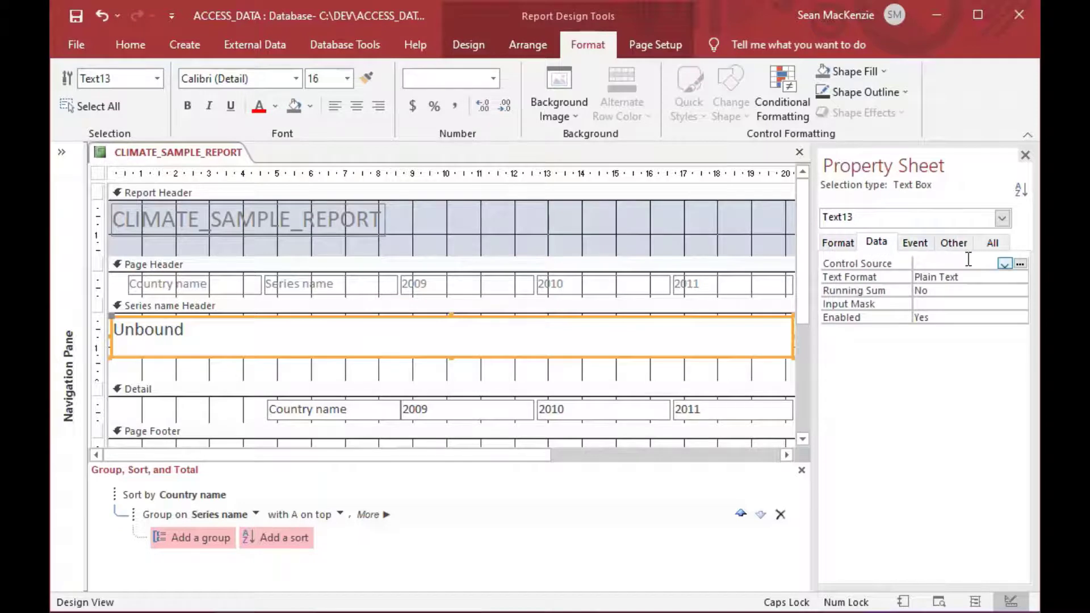
{"action": "type", "text": "SERies code"}
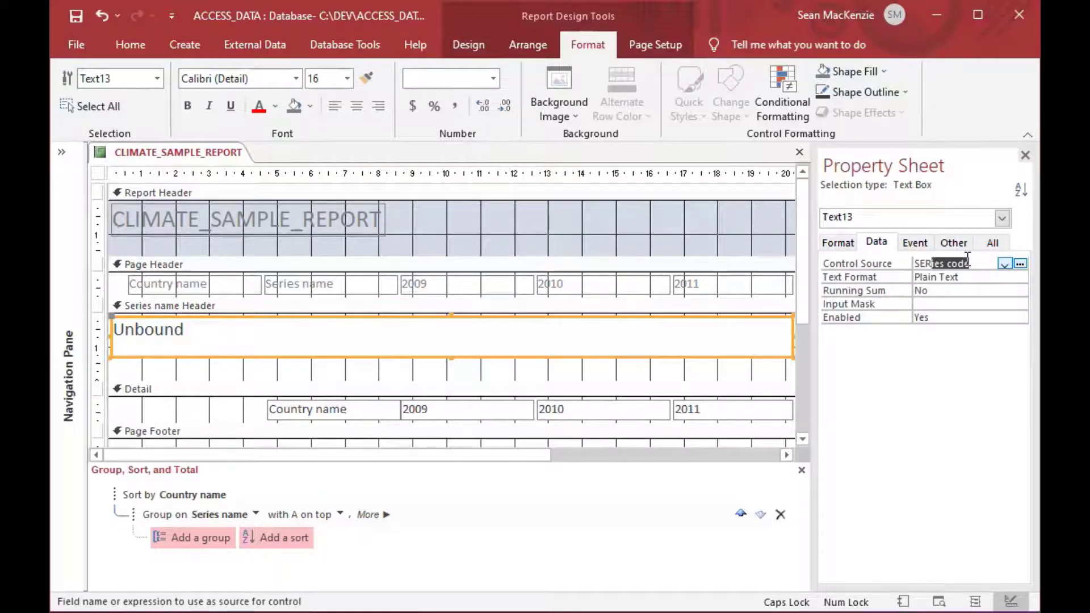
{"action": "key", "text": "Caps_Lock"}
{"action": "type", "text": "ies nam"}
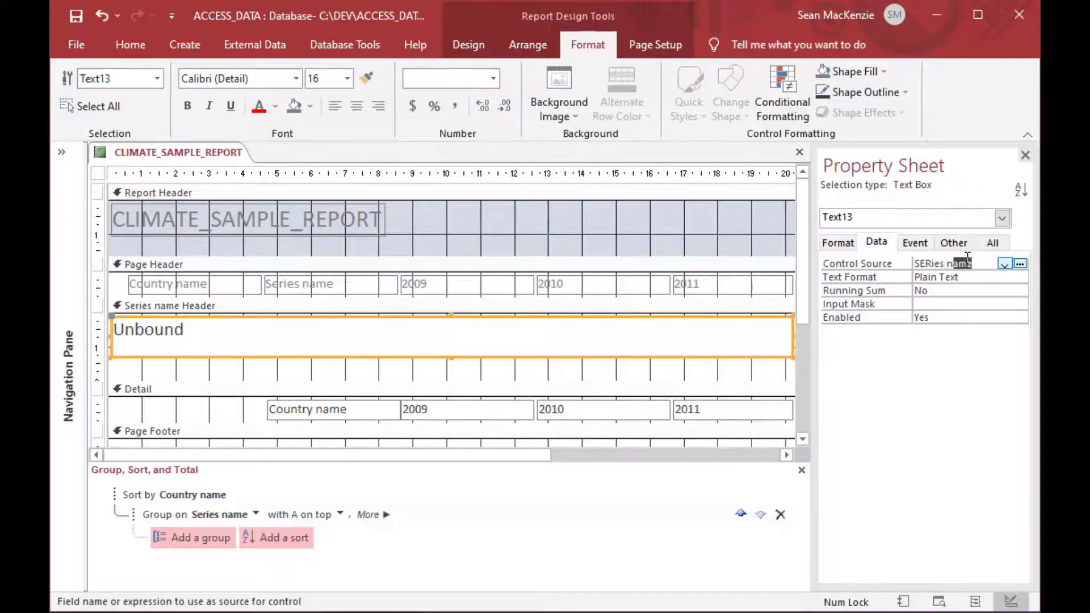
{"action": "key", "text": "Return"}
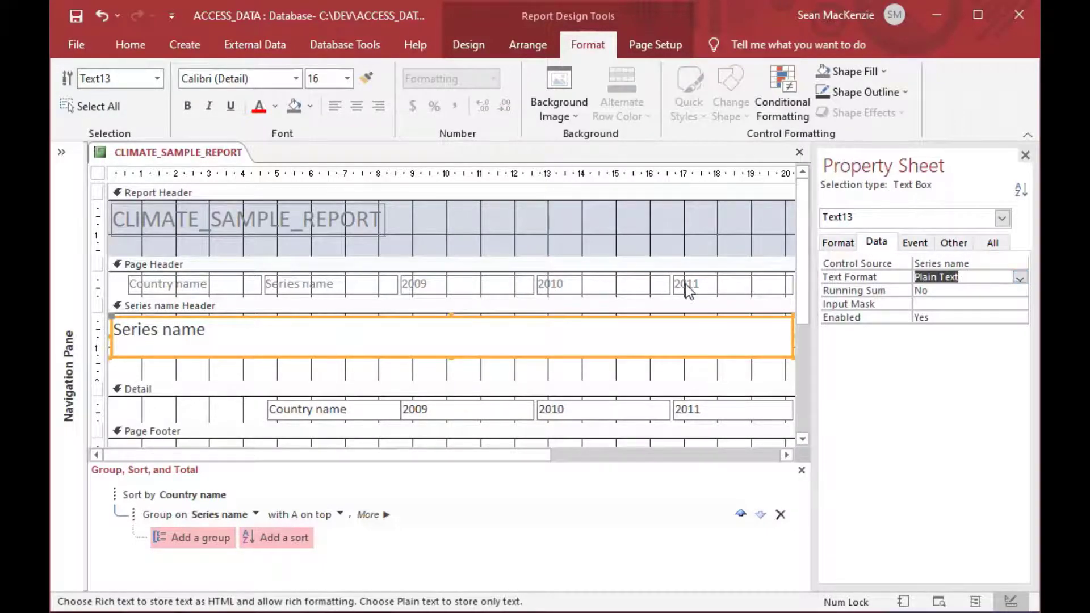
{"action": "left_click", "coordinate": [329, 368]}
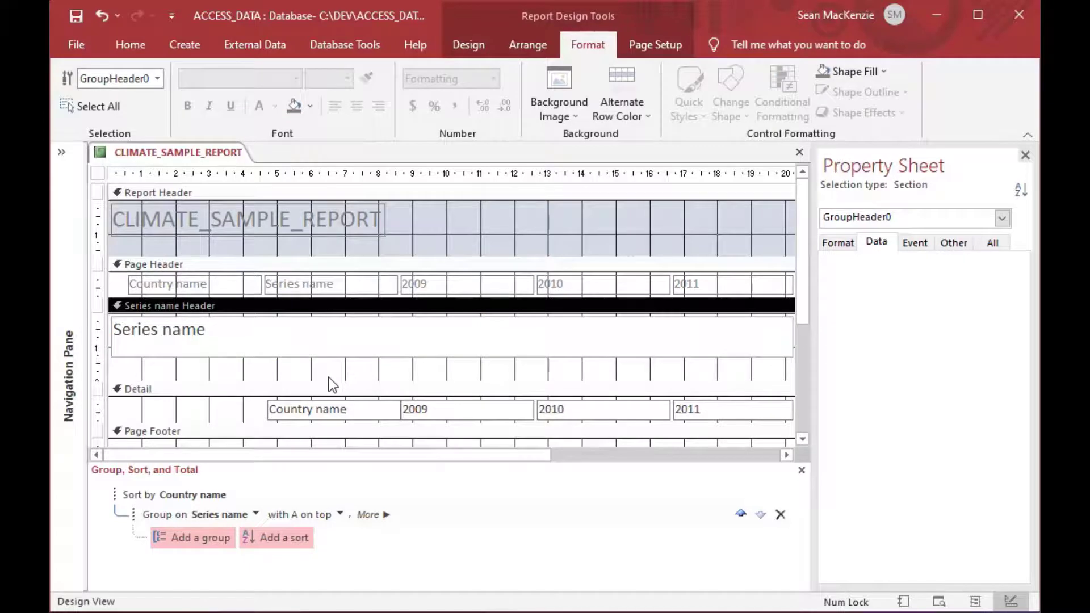
{"action": "left_click_drag", "start_coordinate": [327, 379], "coordinate": [330, 362]}
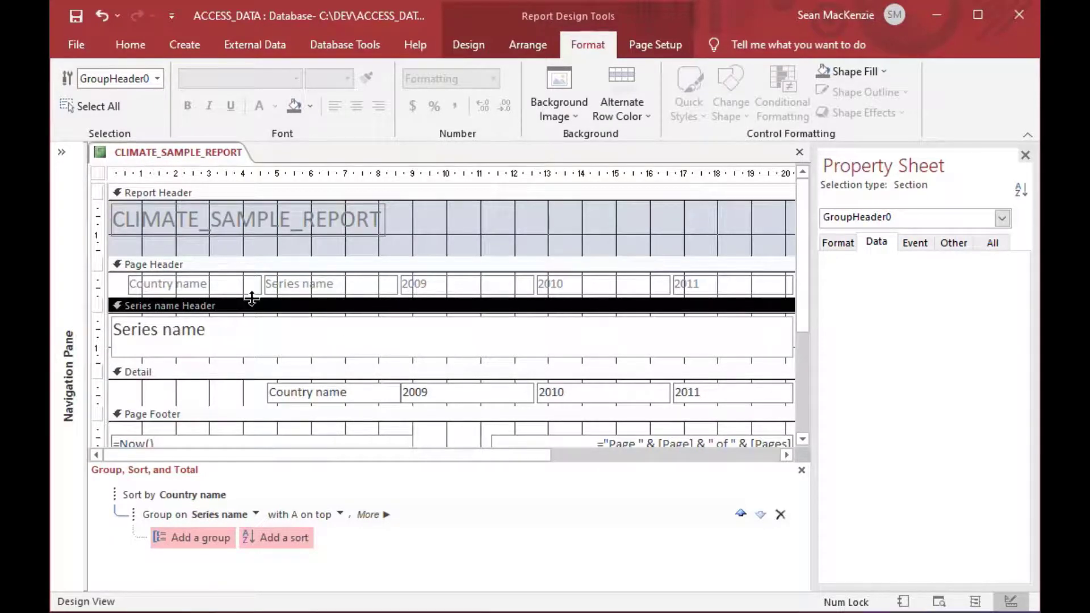
- Show the report in Print Preview and examine pages 1 to 12, checking how the countries fall under each series heading
{"action": "left_click", "coordinate": [470, 45]}
{"action": "left_click", "coordinate": [63, 114]}
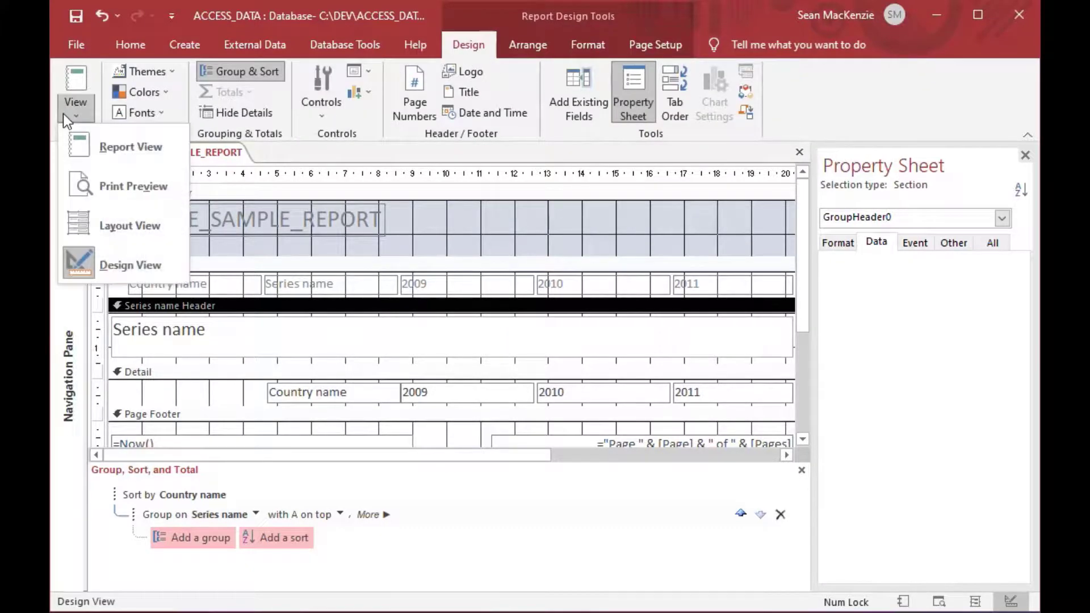
{"action": "left_click", "coordinate": [94, 181]}
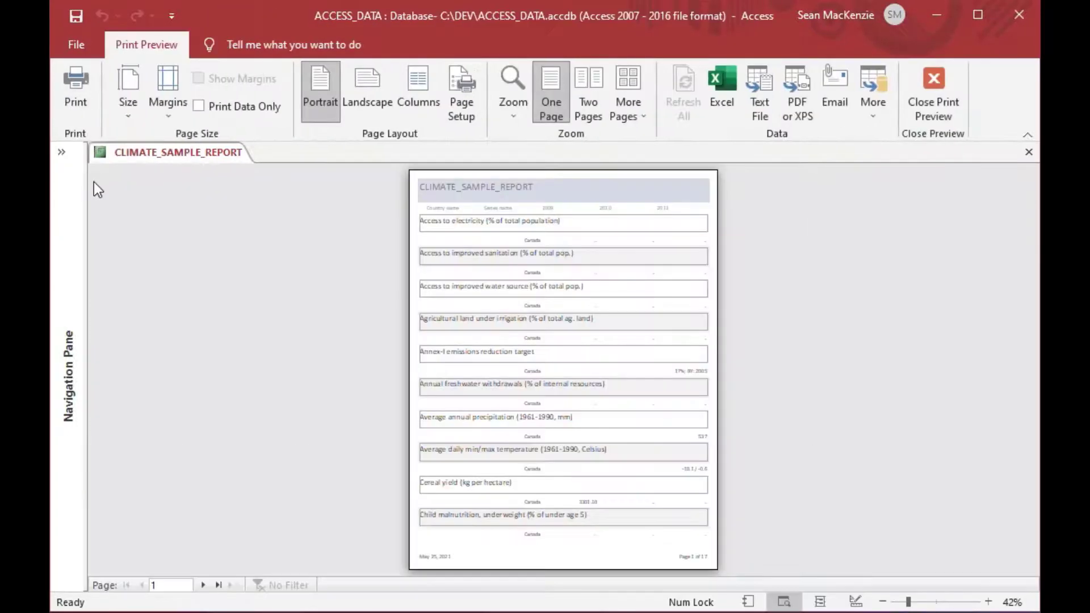
{"action": "left_click", "coordinate": [641, 290]}
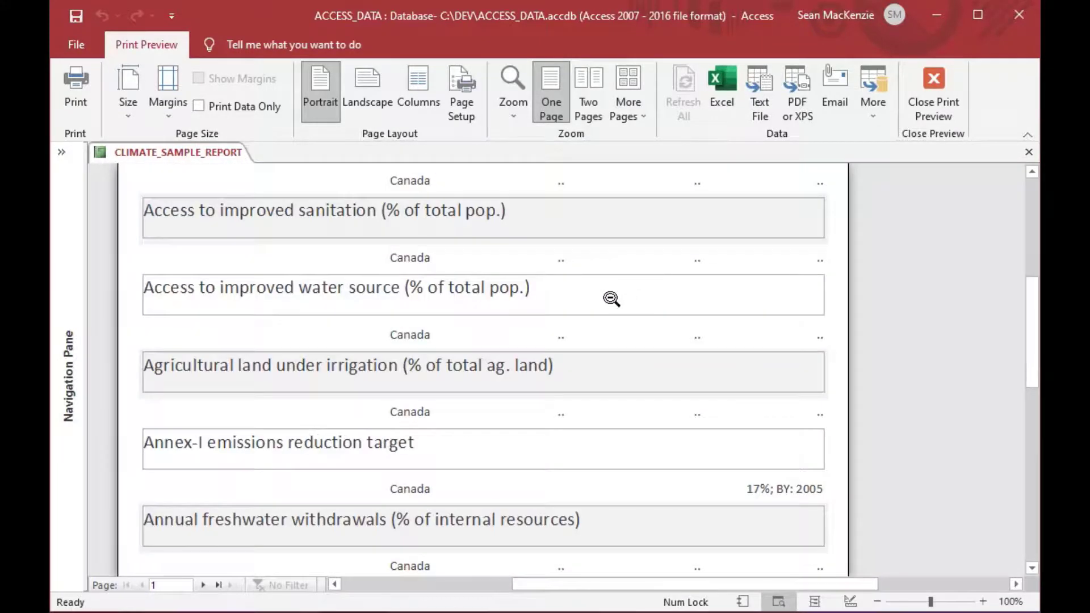
{"action": "left_click", "coordinate": [577, 313]}
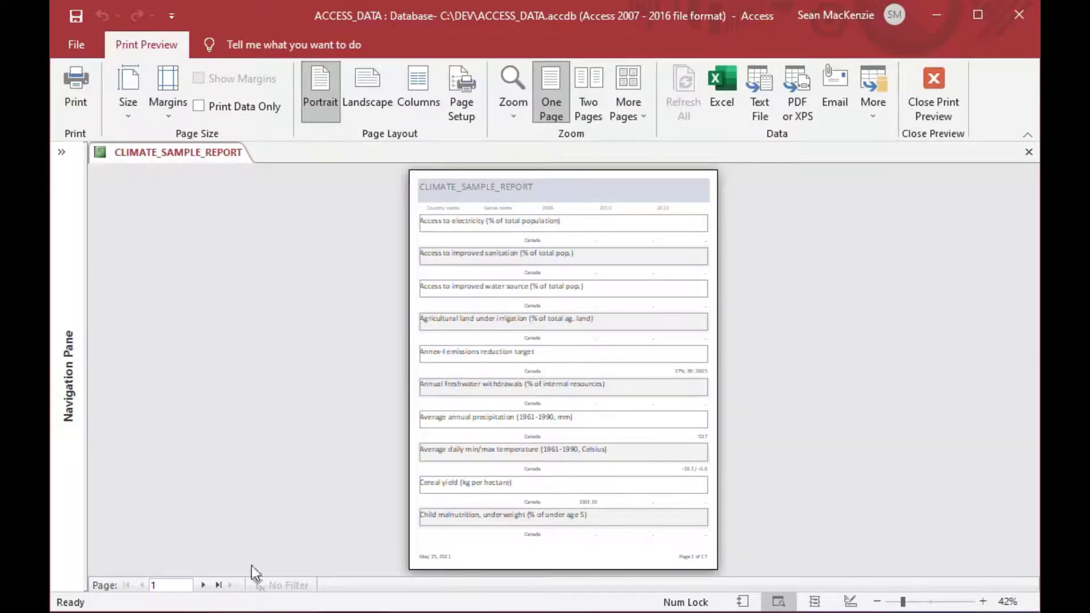
{"action": "left_click", "coordinate": [202, 585]}
{"action": "left_click", "coordinate": [202, 586]}
{"action": "left_click", "coordinate": [202, 585]}
{"action": "left_click", "coordinate": [203, 585]}
{"action": "left_click", "coordinate": [202, 585]}
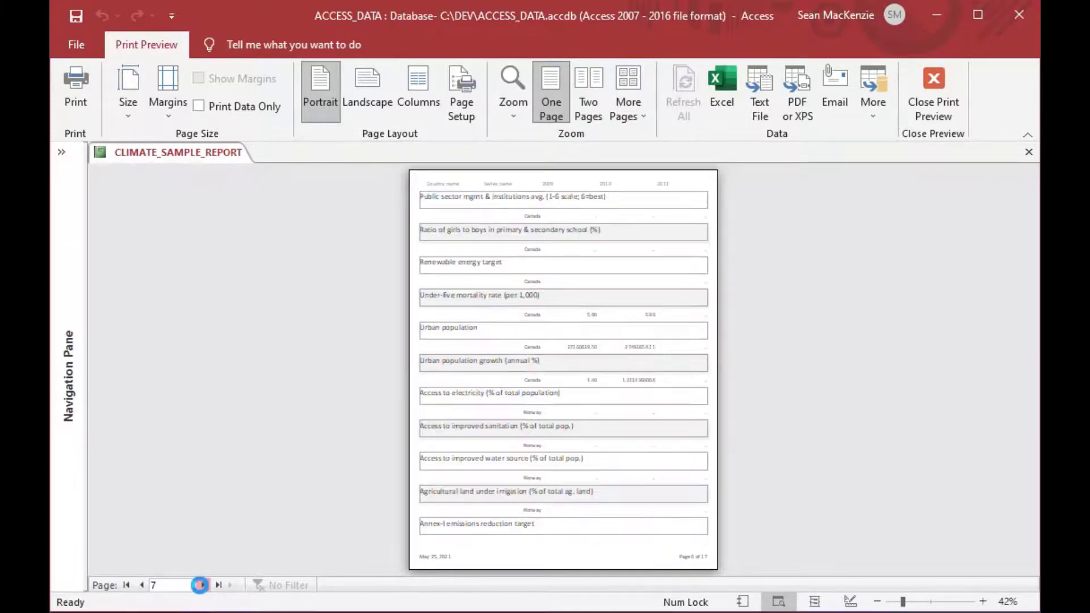
{"action": "left_click", "coordinate": [202, 585]}
{"action": "left_click", "coordinate": [202, 585]}
{"action": "left_click", "coordinate": [202, 586]}
{"action": "left_click", "coordinate": [203, 586]}
{"action": "left_click", "coordinate": [202, 585]}
{"action": "left_click", "coordinate": [202, 586]}
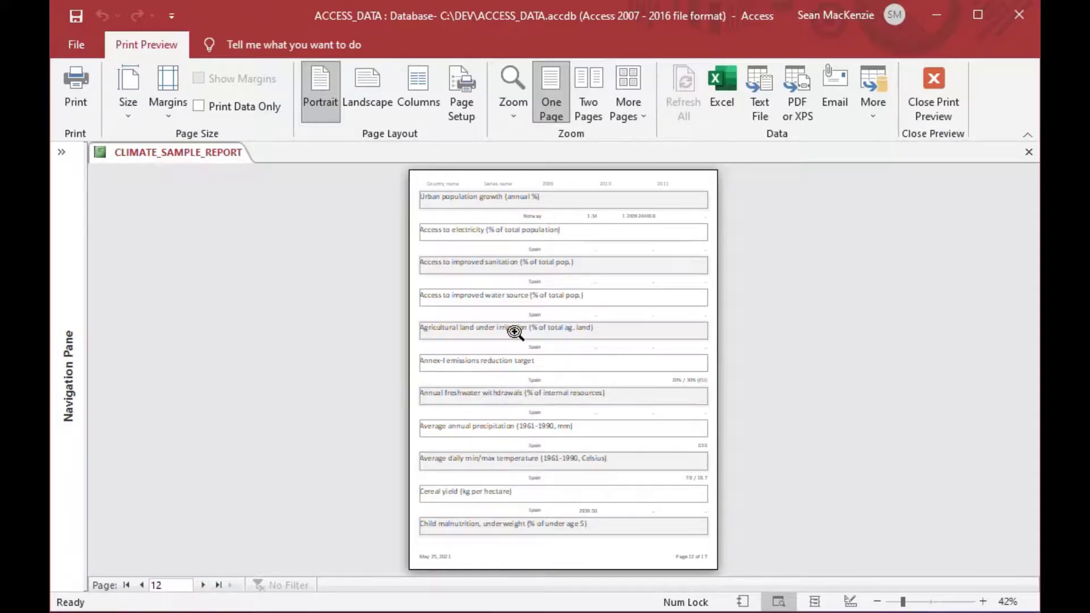
- Return to the report design and move the Series name group above the Country name sort
{"action": "right_click", "coordinate": [209, 157]}
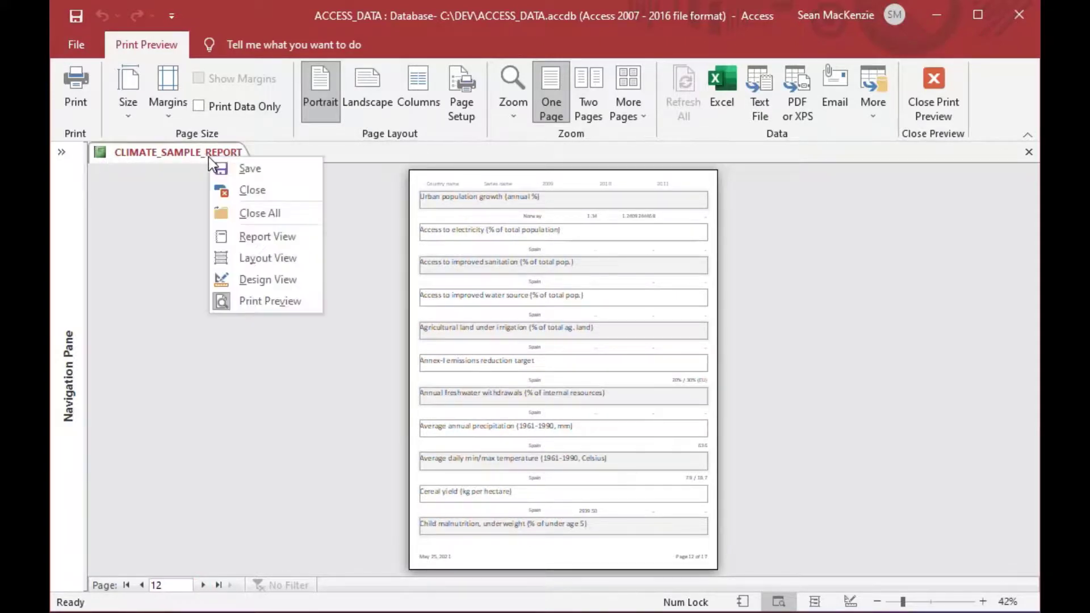
{"action": "left_click", "coordinate": [258, 280]}
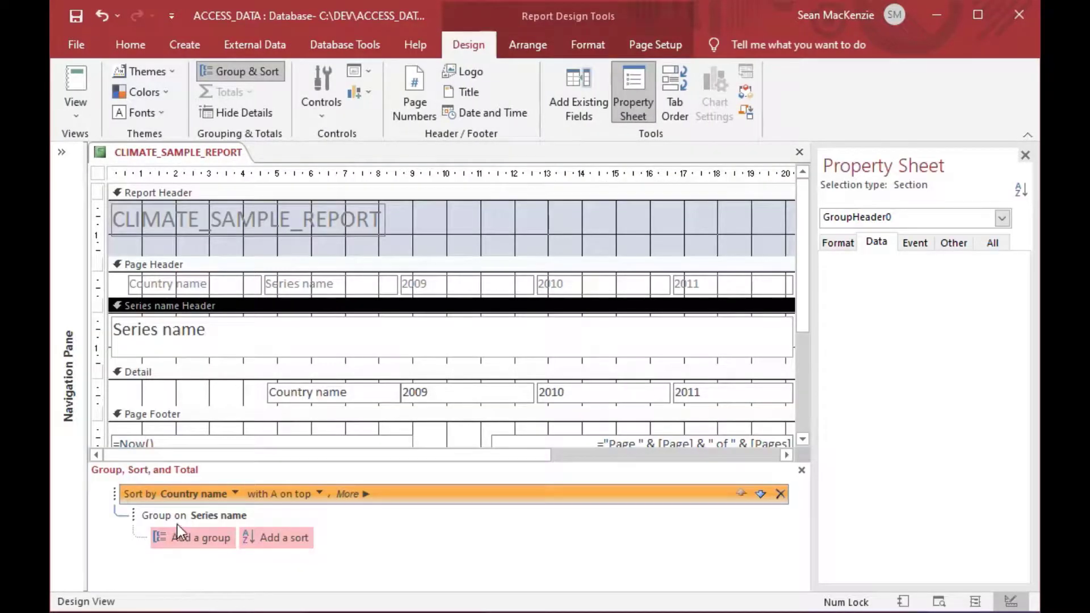
{"action": "left_click", "coordinate": [151, 514]}
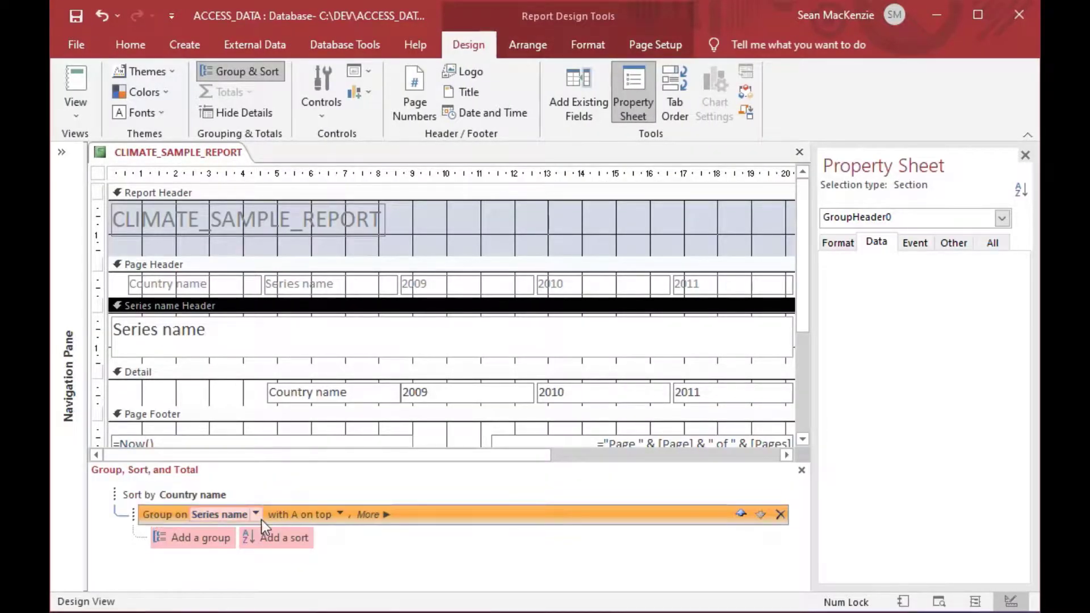
{"action": "left_click", "coordinate": [740, 515]}
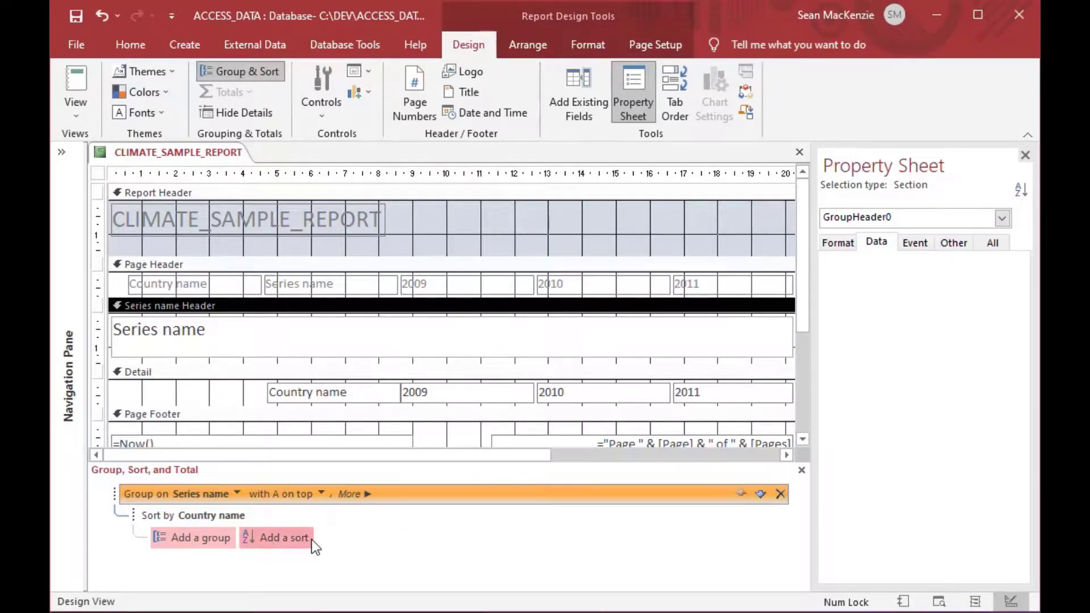
{"action": "left_click", "coordinate": [295, 482]}
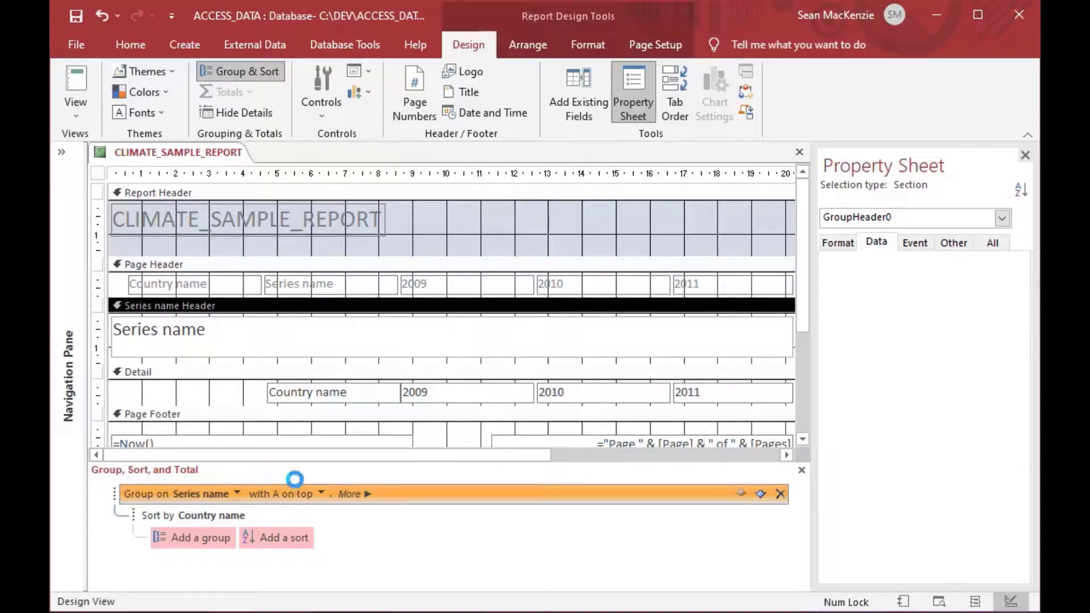
- Show the report in Print Preview again and examine pages 1 to 4 at 100%, checking how countries are listed under each series
{"action": "left_click", "coordinate": [74, 109]}
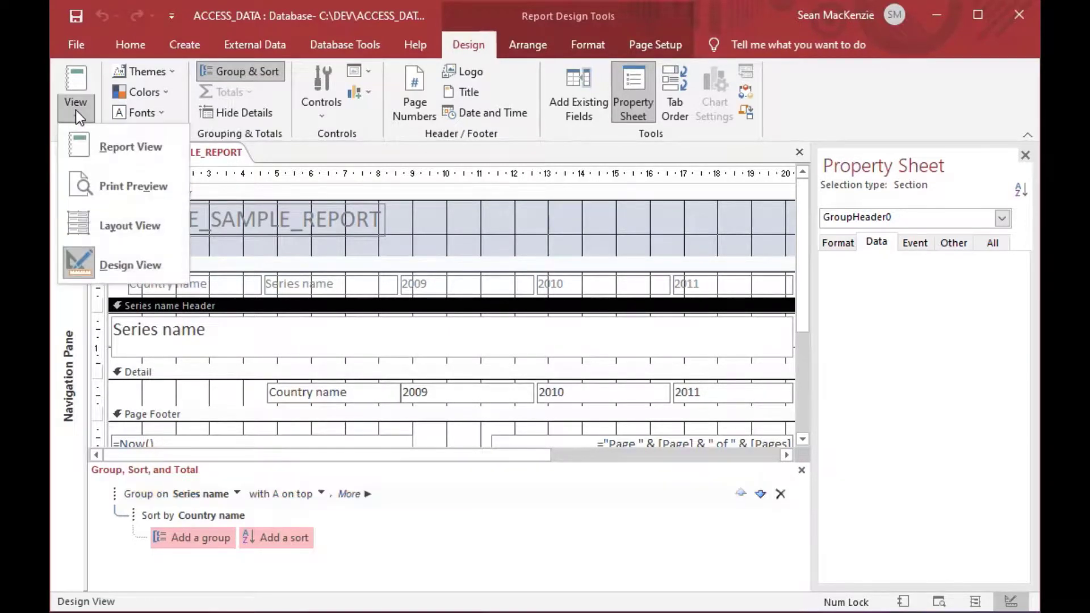
{"action": "left_click", "coordinate": [130, 187]}
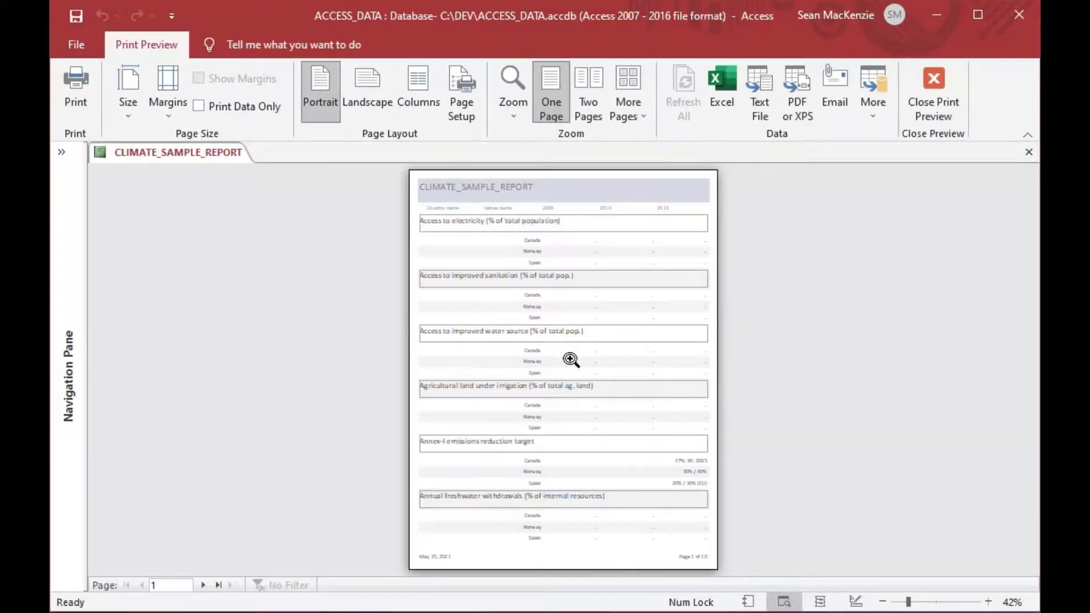
{"action": "left_click", "coordinate": [546, 246]}
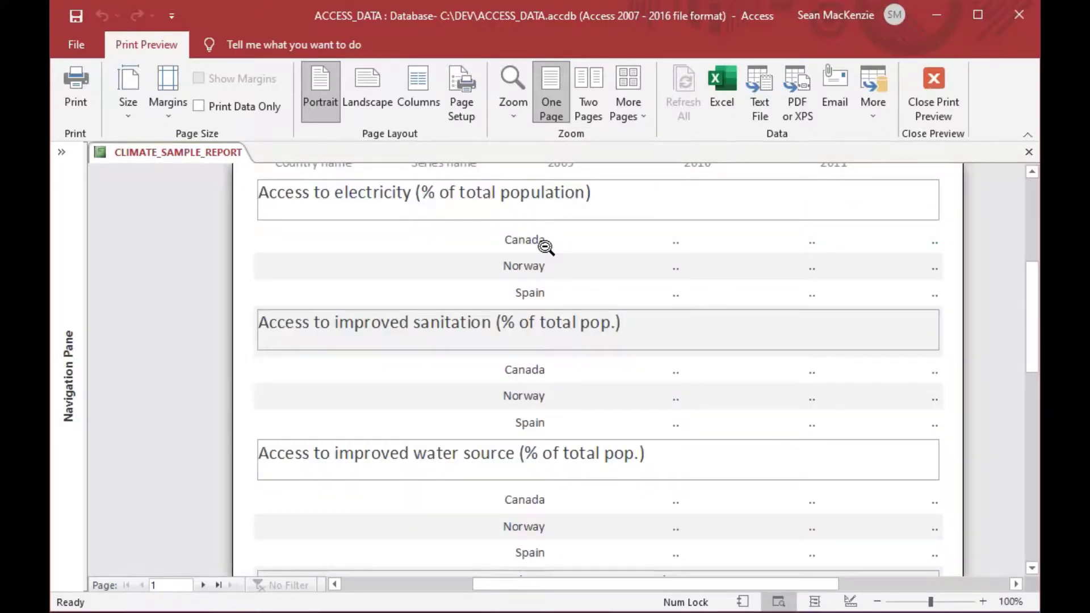
{"action": "scroll", "coordinate": [556, 315], "scroll_direction": "down", "scroll_amount": 10}
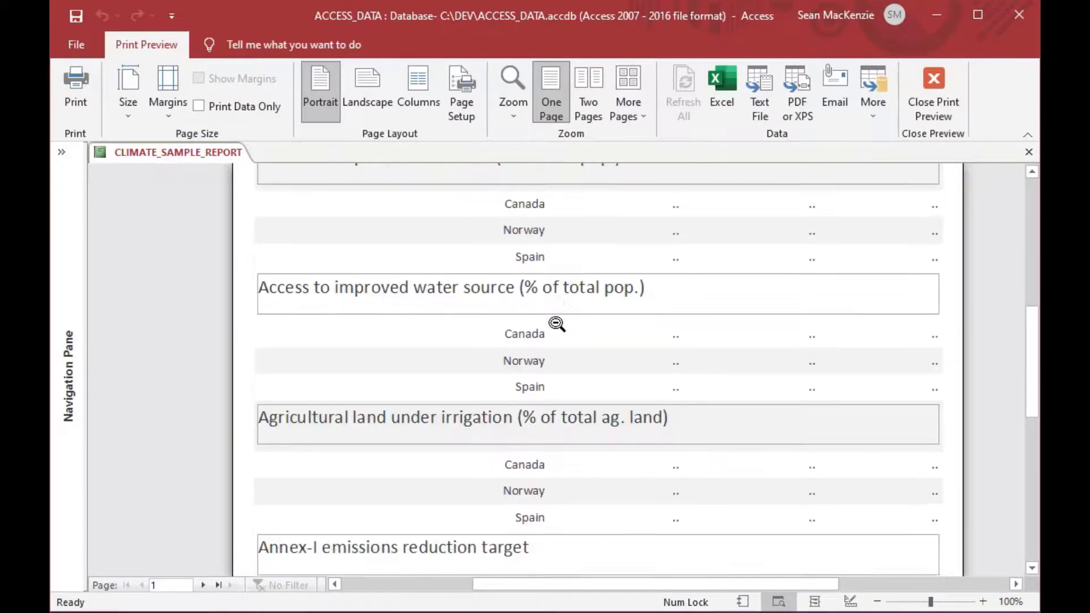
{"action": "scroll", "coordinate": [555, 321], "scroll_direction": "down", "scroll_amount": 3}
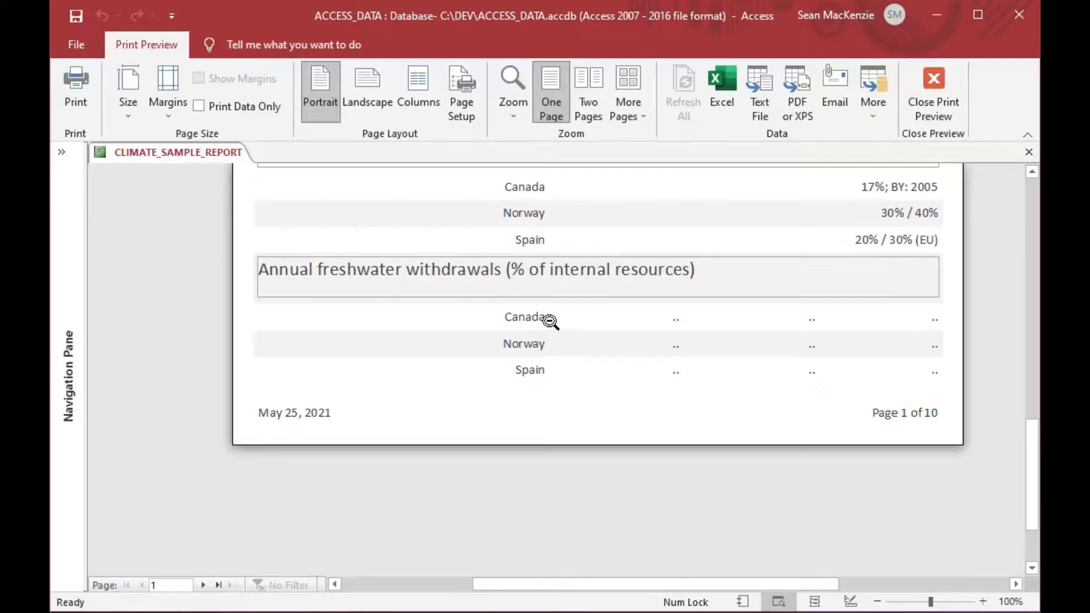
{"action": "scroll", "coordinate": [542, 313], "scroll_direction": "up", "scroll_amount": 6}
{"action": "scroll", "coordinate": [528, 305], "scroll_direction": "up", "scroll_amount": 3}
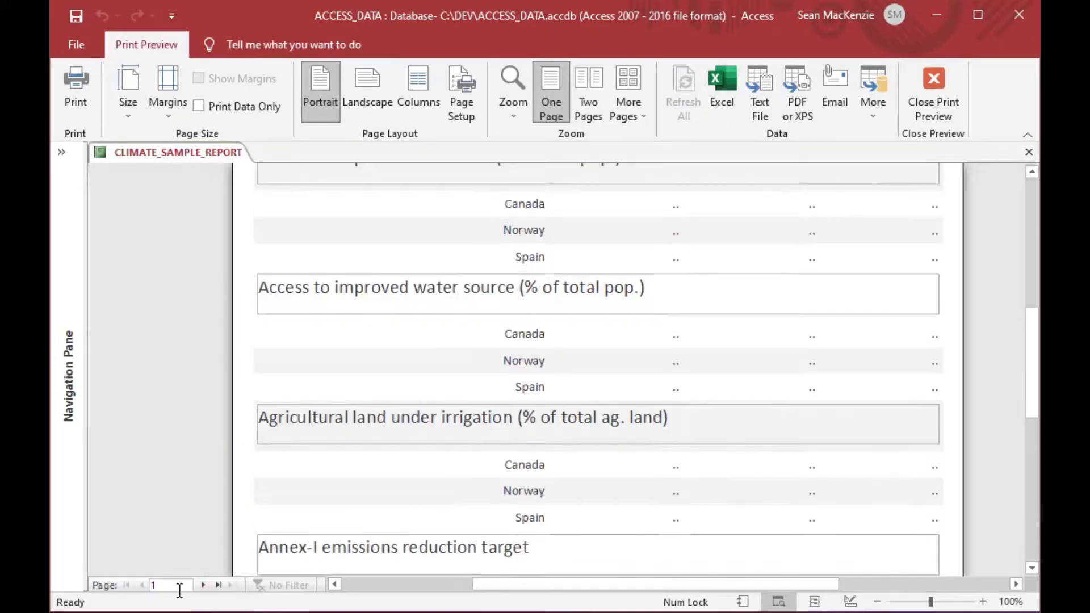
{"action": "left_click", "coordinate": [203, 585]}
{"action": "left_click", "coordinate": [203, 585]}
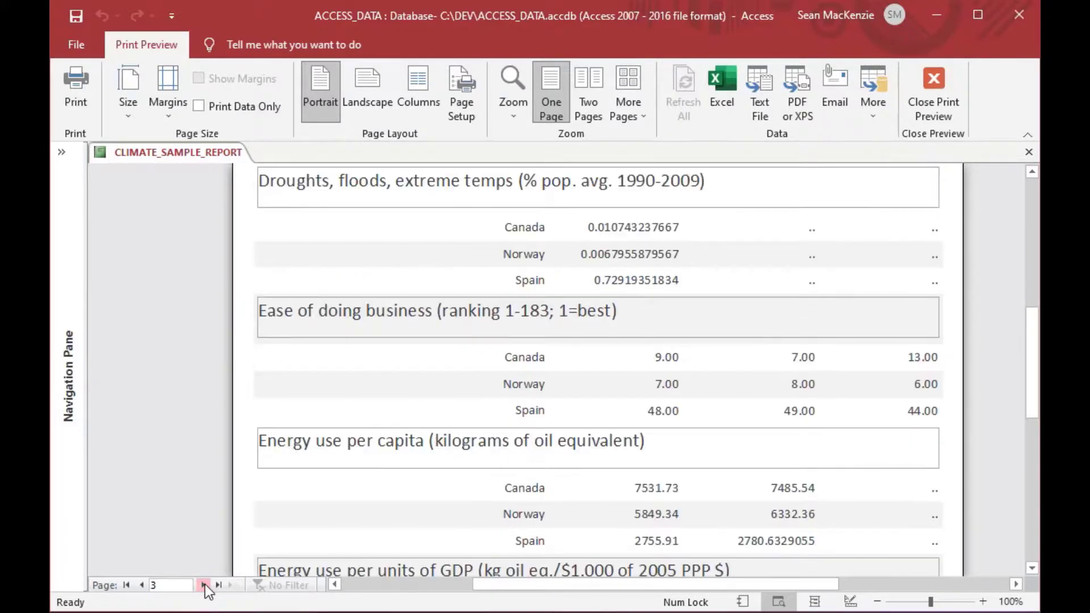
{"action": "left_click", "coordinate": [203, 585]}
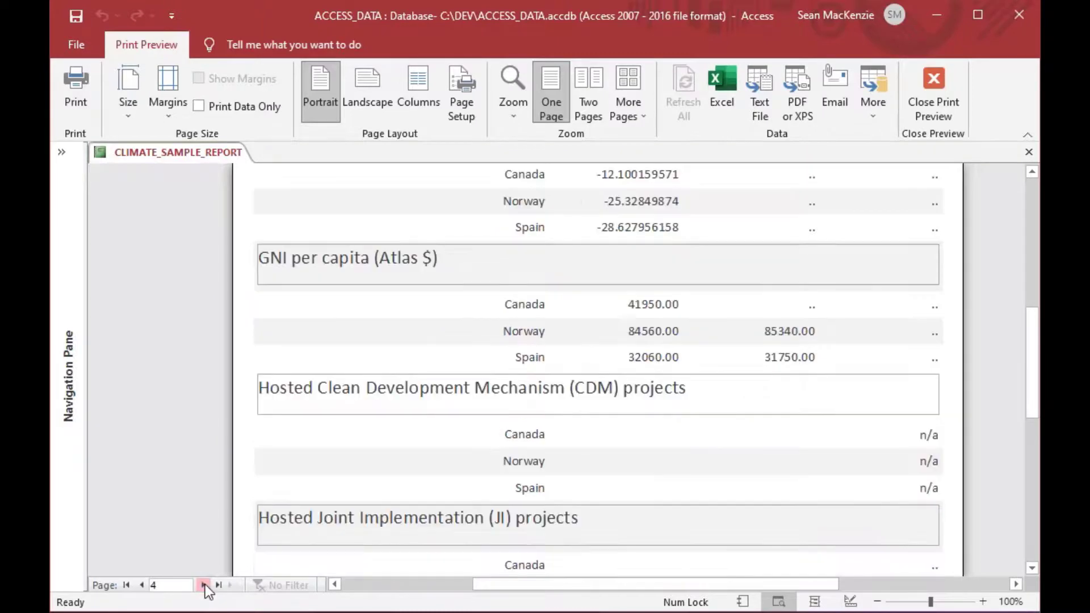
- Continue through the previewed report to pages 5 and 6, checking the series groups, and zoom out to the whole page
{"action": "left_click", "coordinate": [204, 584]}
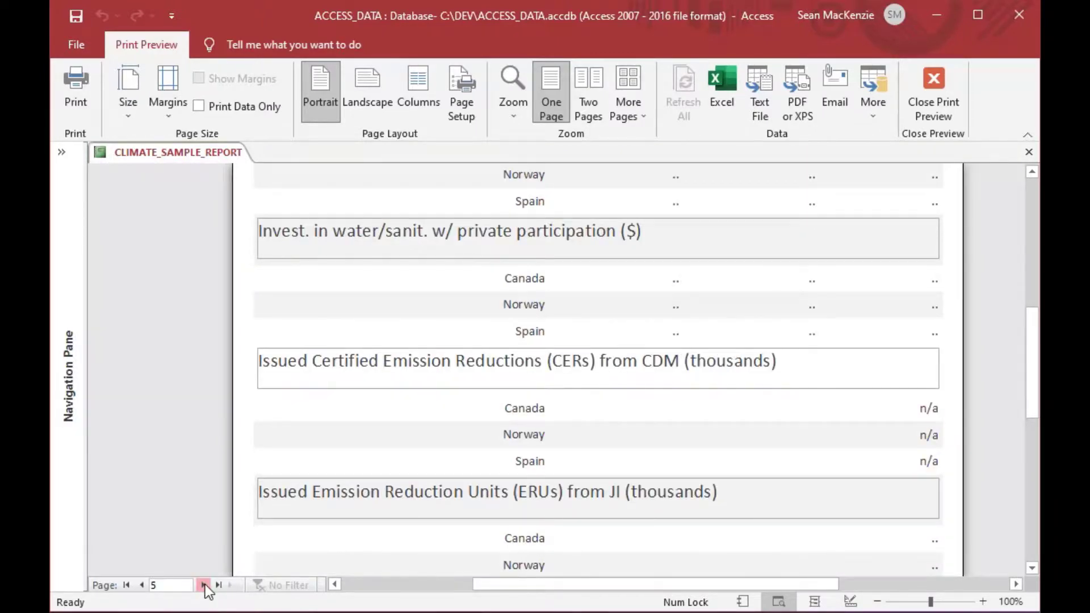
{"action": "left_click", "coordinate": [203, 585]}
{"action": "left_click", "coordinate": [281, 471]}
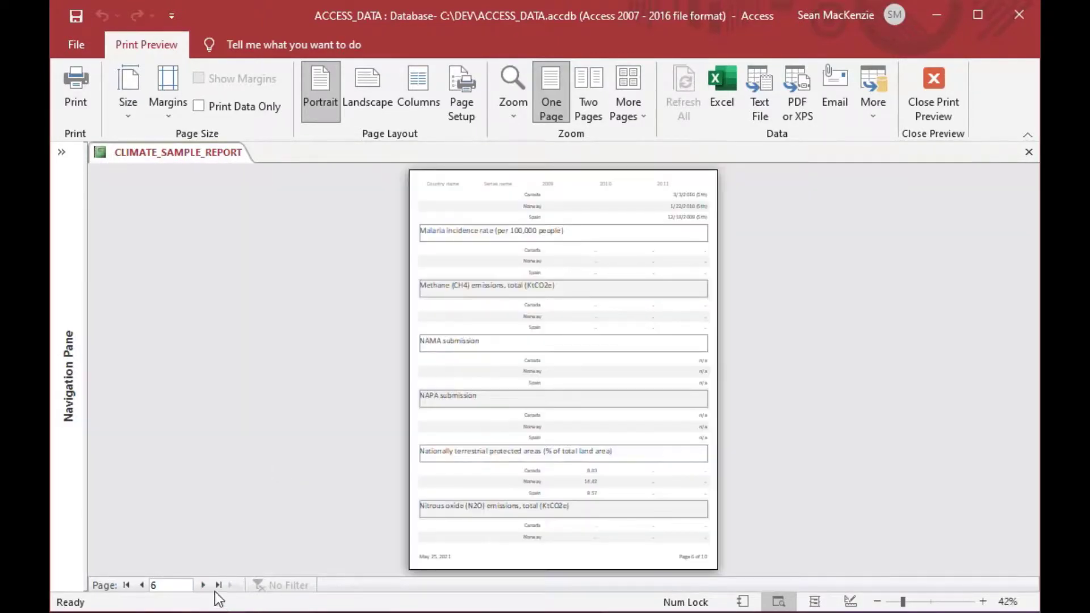
- Return to the report design and set the border style of the Series name header text box to Transparent
{"action": "right_click", "coordinate": [158, 155]}
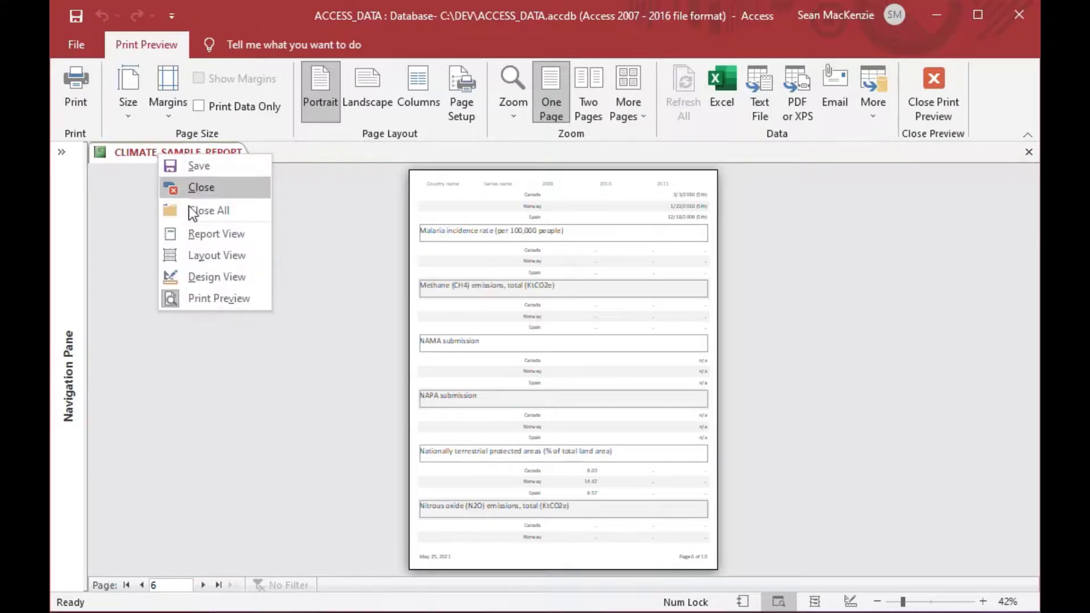
{"action": "left_click", "coordinate": [217, 278]}
{"action": "left_click", "coordinate": [493, 343]}
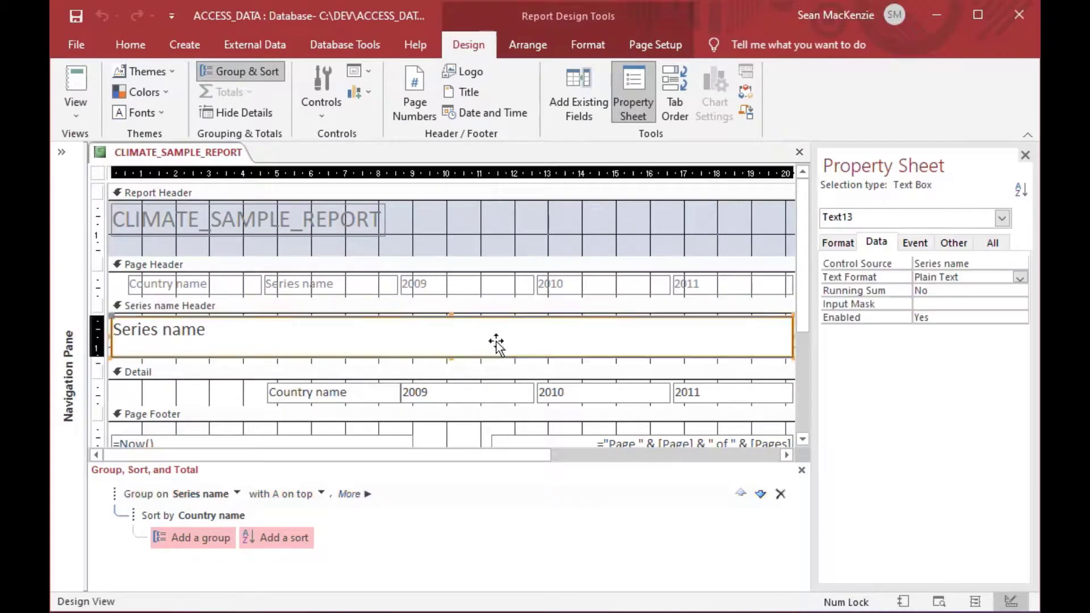
{"action": "left_click", "coordinate": [839, 242]}
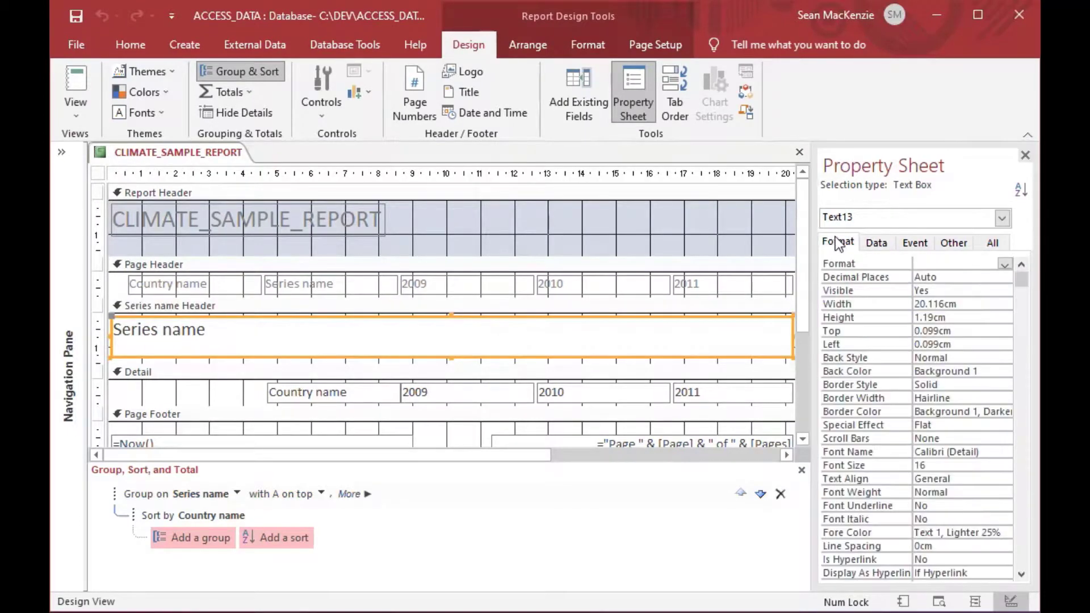
{"action": "left_click", "coordinate": [949, 388]}
{"action": "type", "text": "transparent"}
{"action": "key", "text": "Return"}
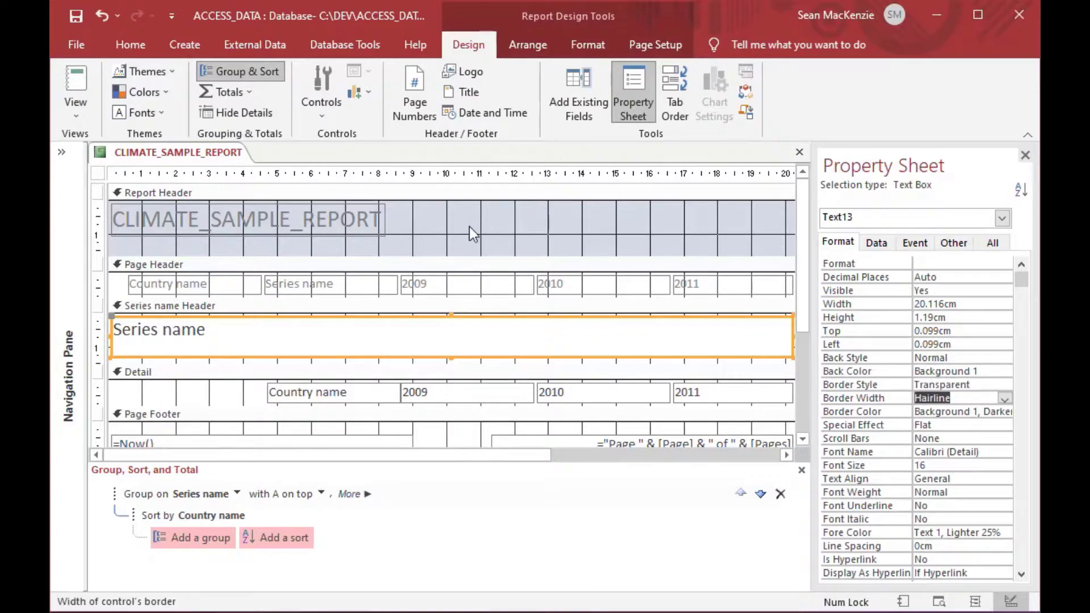
- Show the report in Print Preview, examine the series headings on pages 1 to 8, and close the preview
{"action": "left_click", "coordinate": [73, 116]}
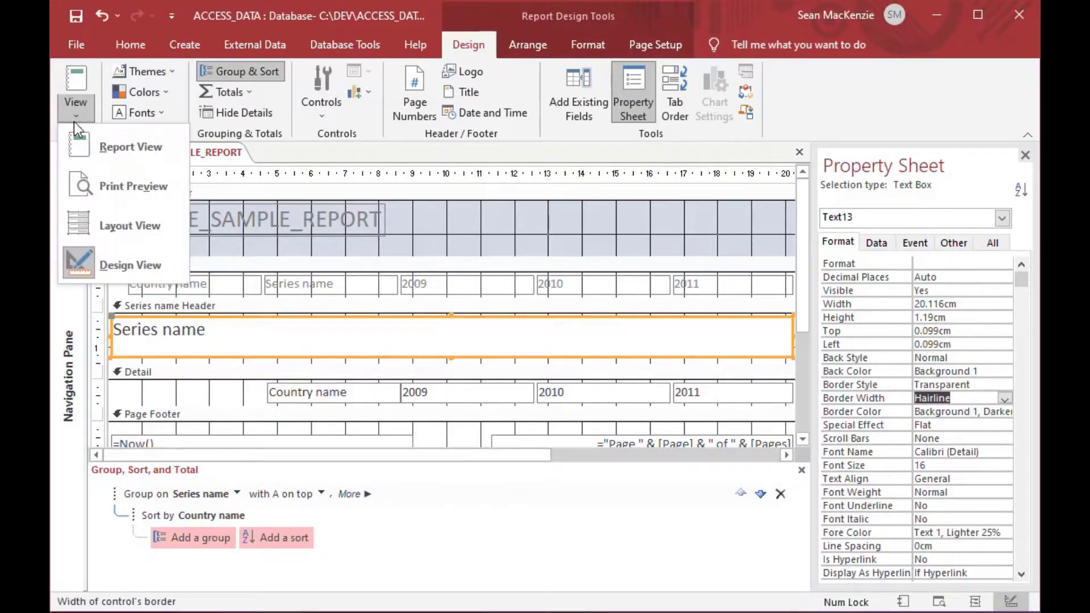
{"action": "left_click", "coordinate": [99, 192]}
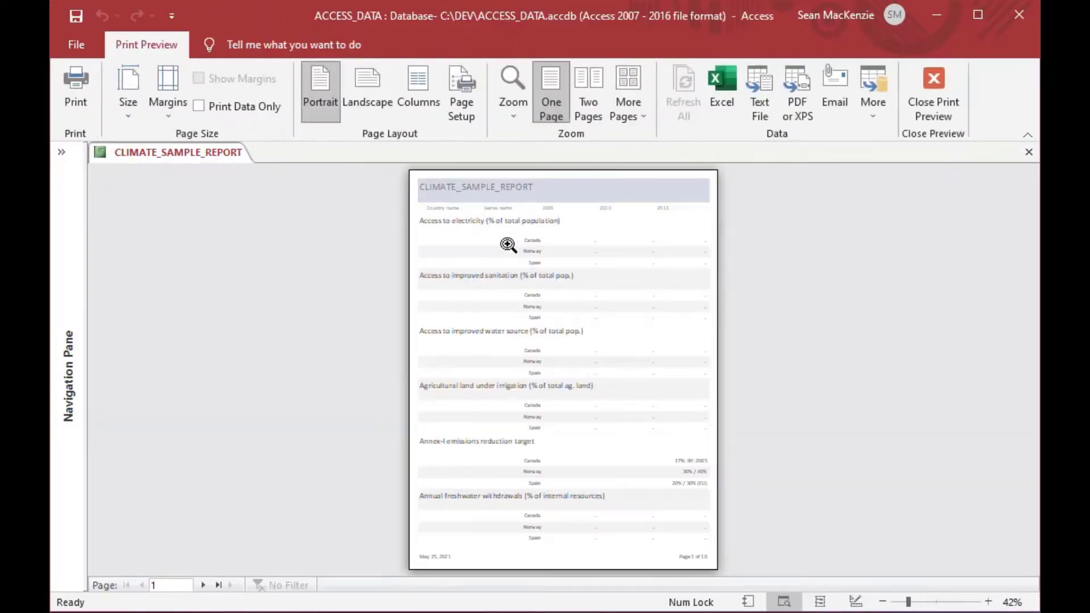
{"action": "left_click", "coordinate": [507, 241]}
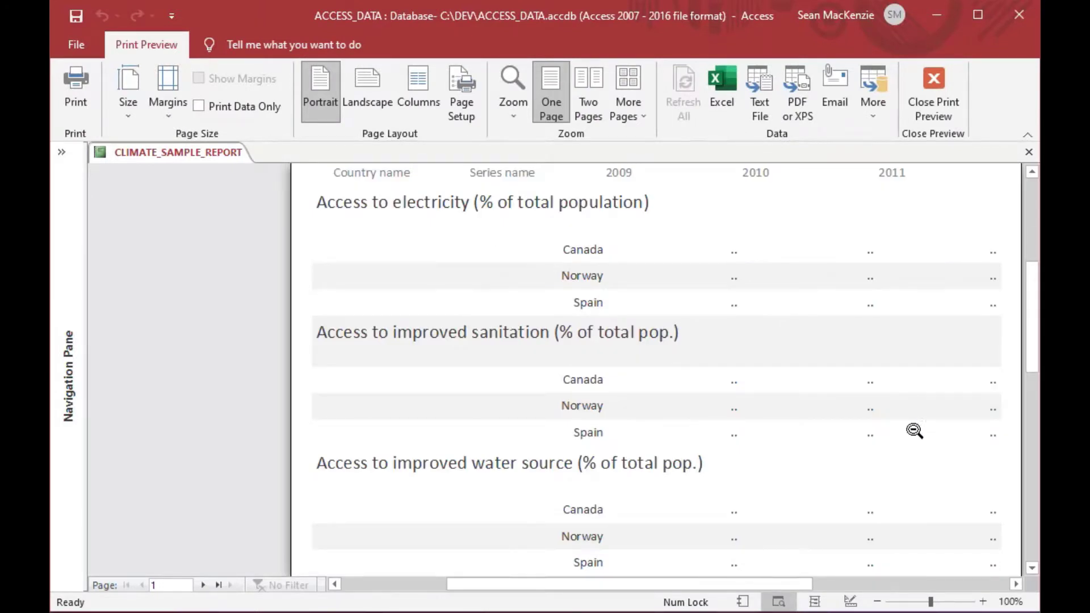
{"action": "left_click", "coordinate": [883, 412]}
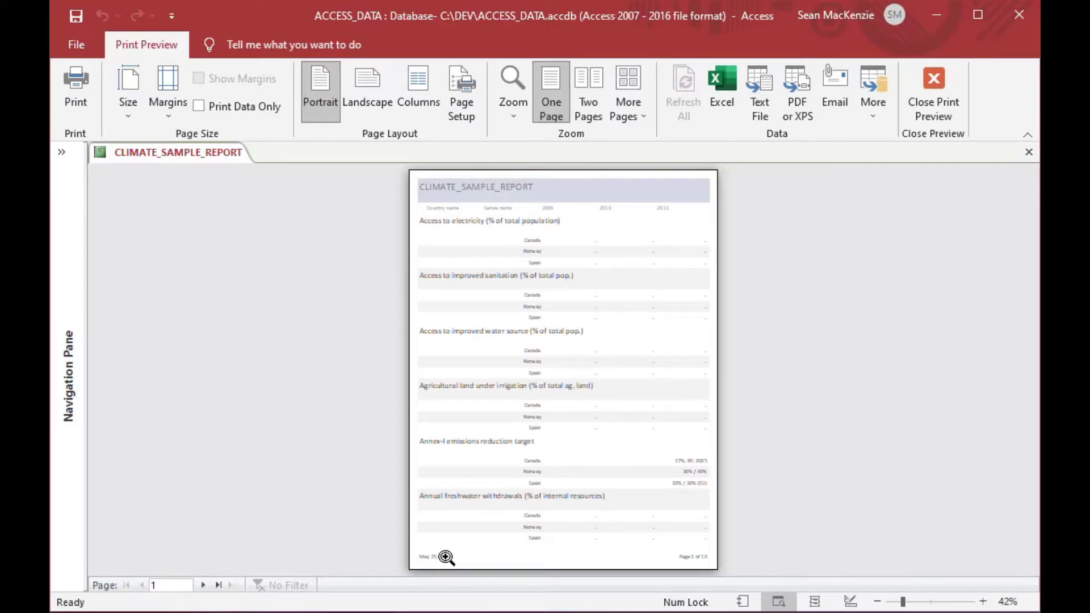
{"action": "left_click", "coordinate": [203, 586]}
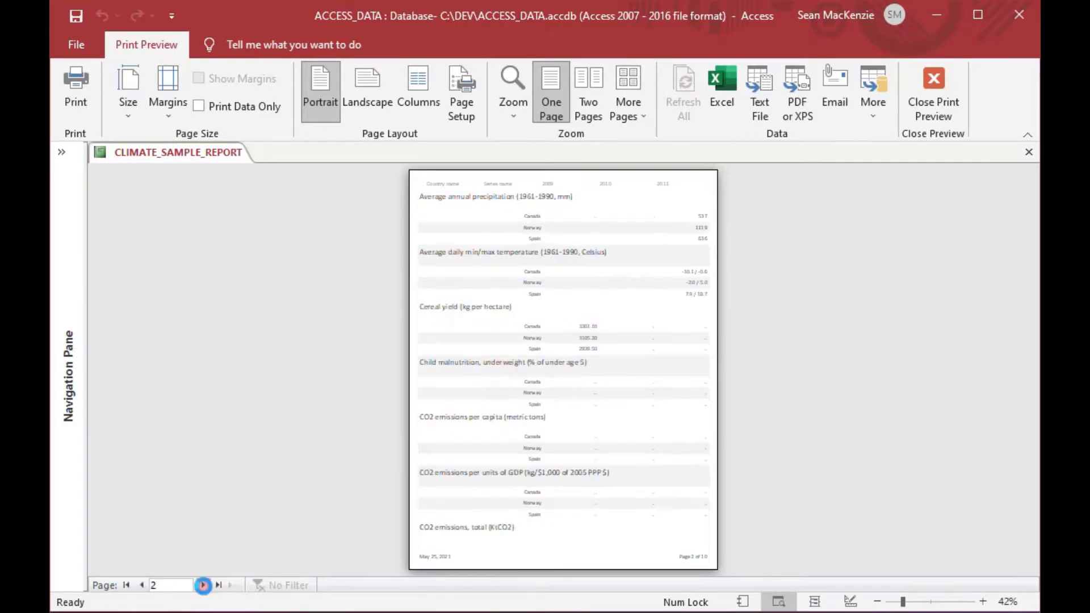
{"action": "left_click", "coordinate": [204, 586]}
{"action": "left_click", "coordinate": [204, 586]}
{"action": "left_click", "coordinate": [204, 586]}
{"action": "left_click", "coordinate": [203, 586]}
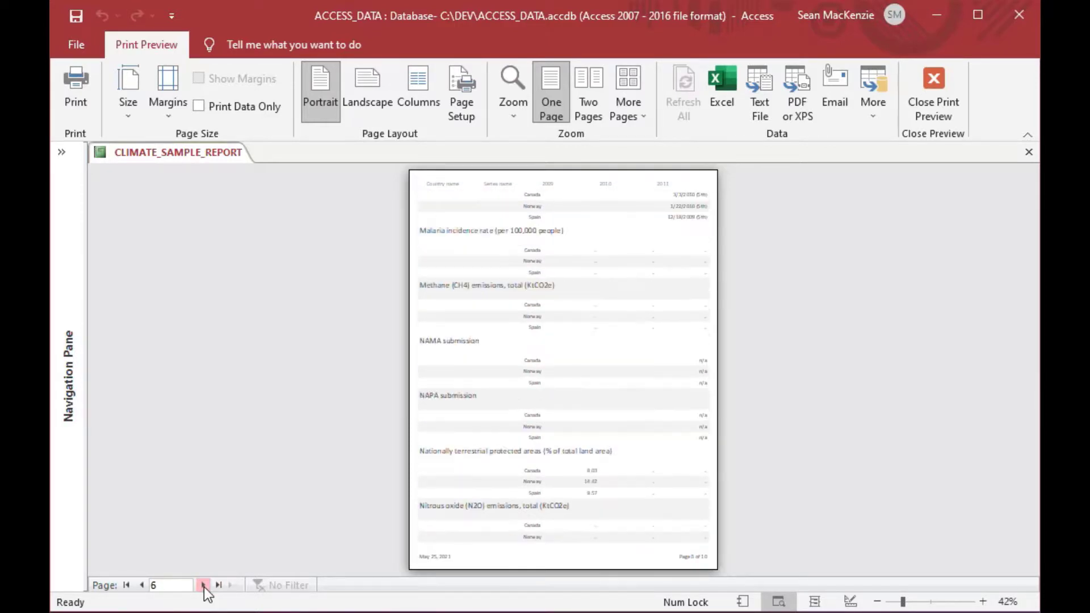
{"action": "left_click", "coordinate": [203, 585]}
{"action": "left_click", "coordinate": [203, 585]}
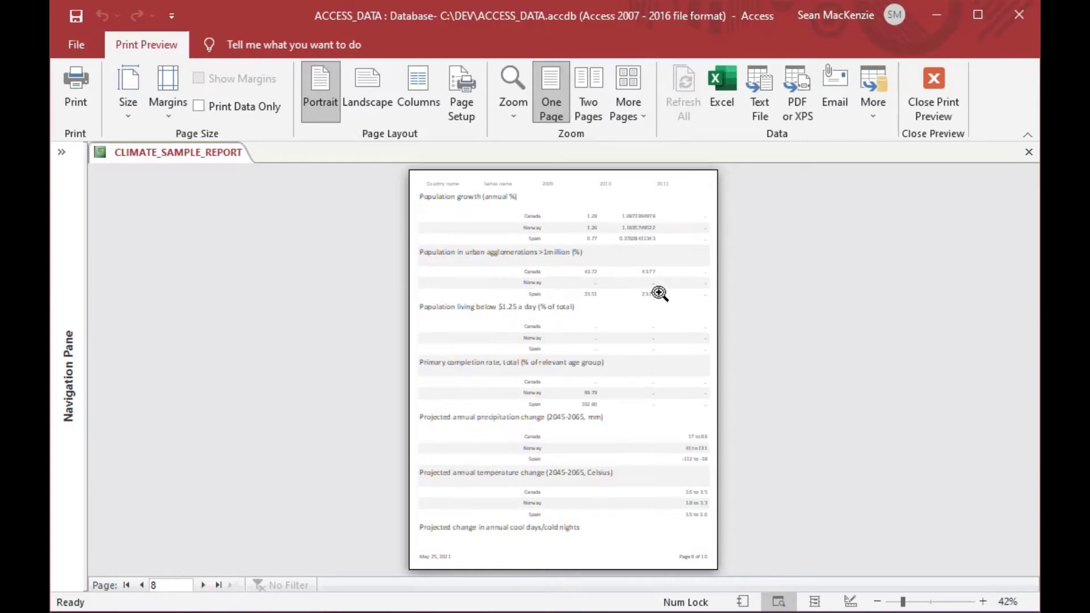
{"action": "left_click", "coordinate": [927, 97]}
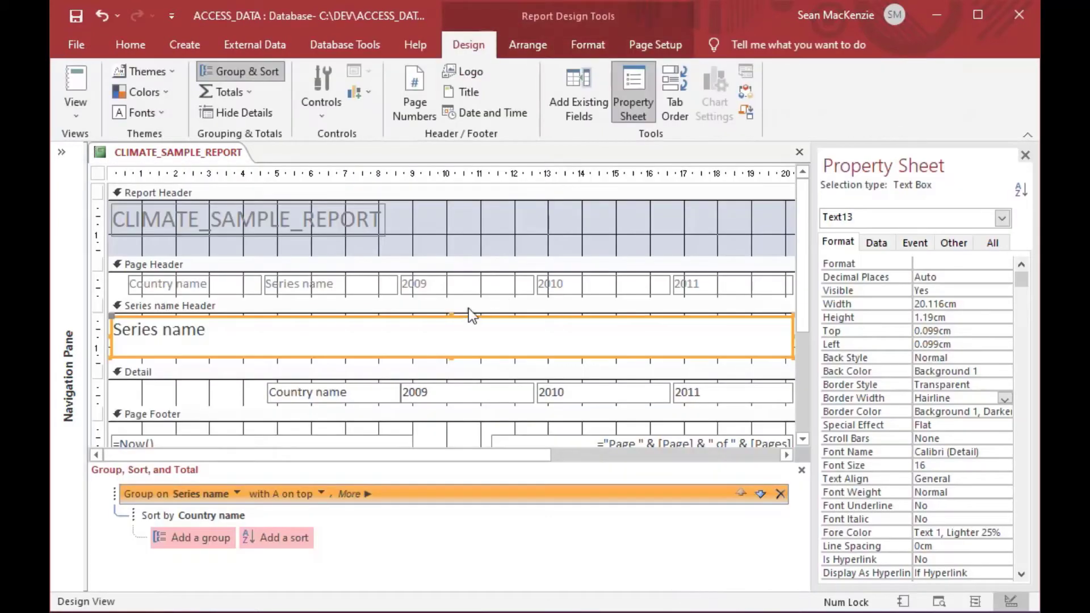